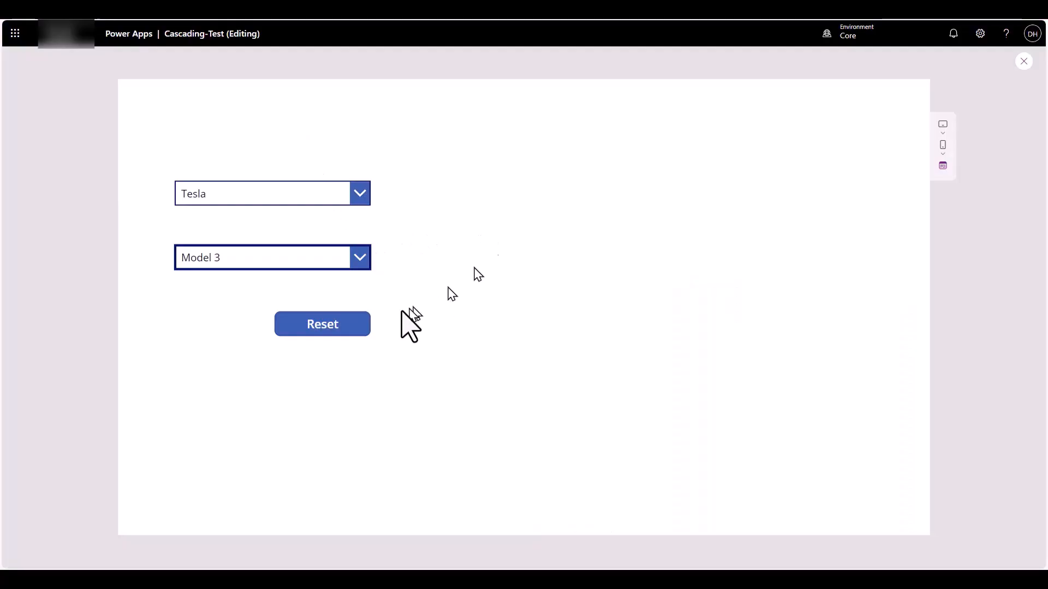
Test the cascading dropdowns by resetting them, choosing BMW as the make, and opening the model list.
{"action": "left_click", "coordinate": [324, 331]}
{"action": "left_click", "coordinate": [354, 192]}
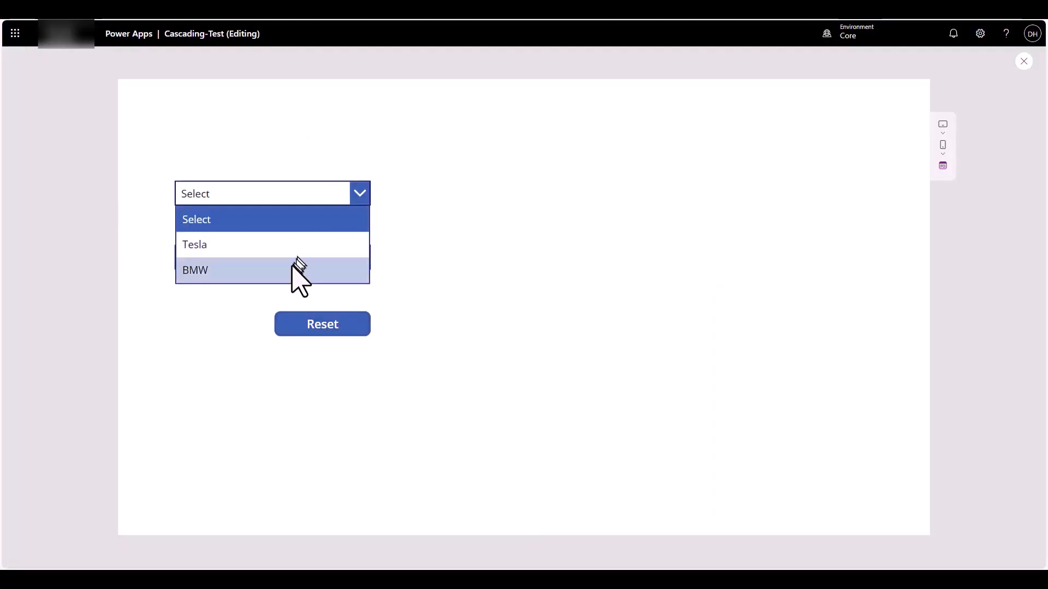
{"action": "left_click", "coordinate": [294, 270]}
{"action": "left_click", "coordinate": [363, 258]}
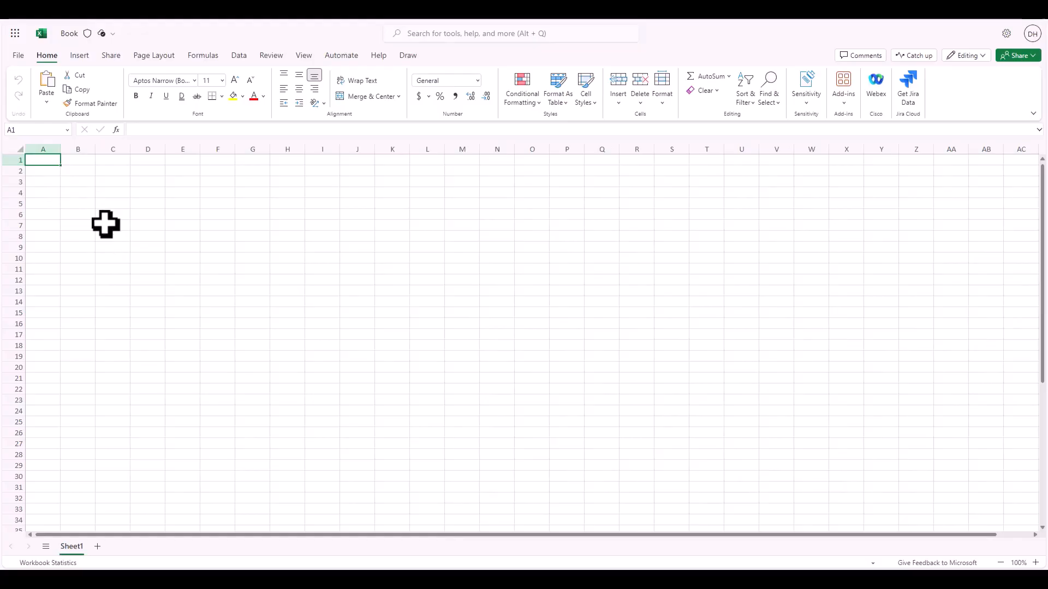
In the blank Excel workbook, enter the Tesla and BMW data under Make, Model and URL headers from A1, and autofit columns A to C.
{"action": "type", "text": "Make\tModel\tURL Select\tSelect\t Tesla\tSelect\t Tesla\tModel 3\thttps://www.tesla.com/model3 Tesla\tModel X\thttps://www.tesla.com/modelx BMW\tSelect\t BMW\tX1\thttps://www.bmwusa.com/vehicles/x-models/x1/suv/overview.html BMW\tX3\thttps://www.bmwusa.com/vehicles/x-models/x3/suv/overview.html"}
{"action": "left_click", "coordinate": [173, 387]}
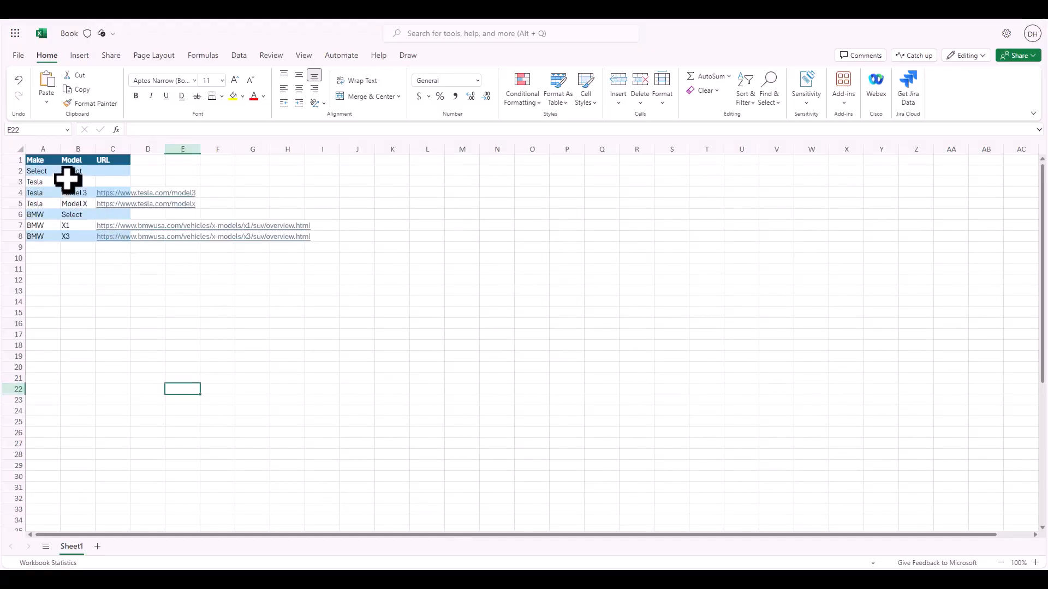
{"action": "left_click_drag", "start_coordinate": [43, 149], "coordinate": [103, 143]}
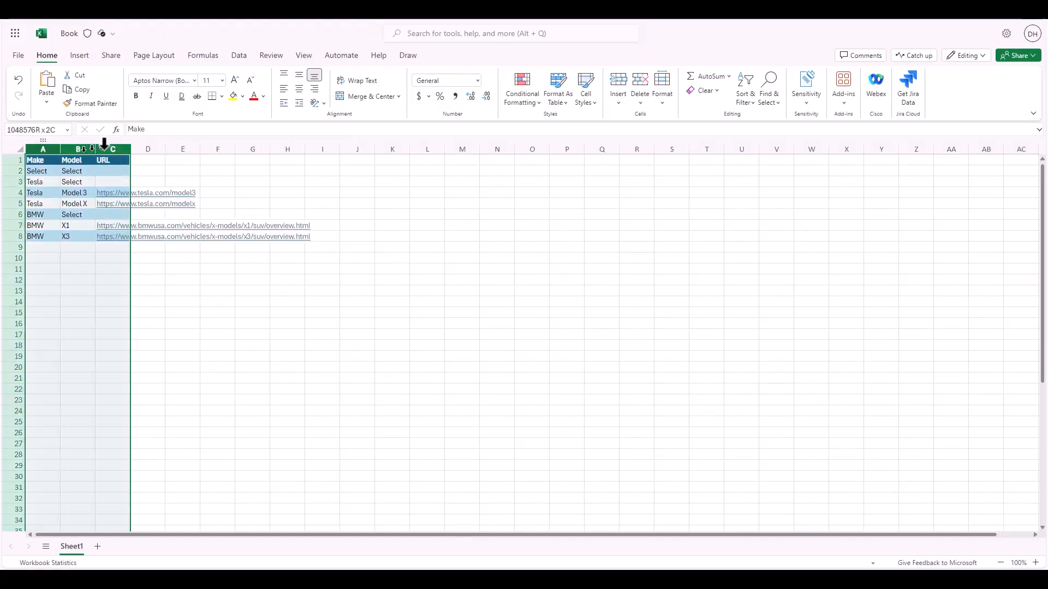
{"action": "double_click", "coordinate": [93, 149]}
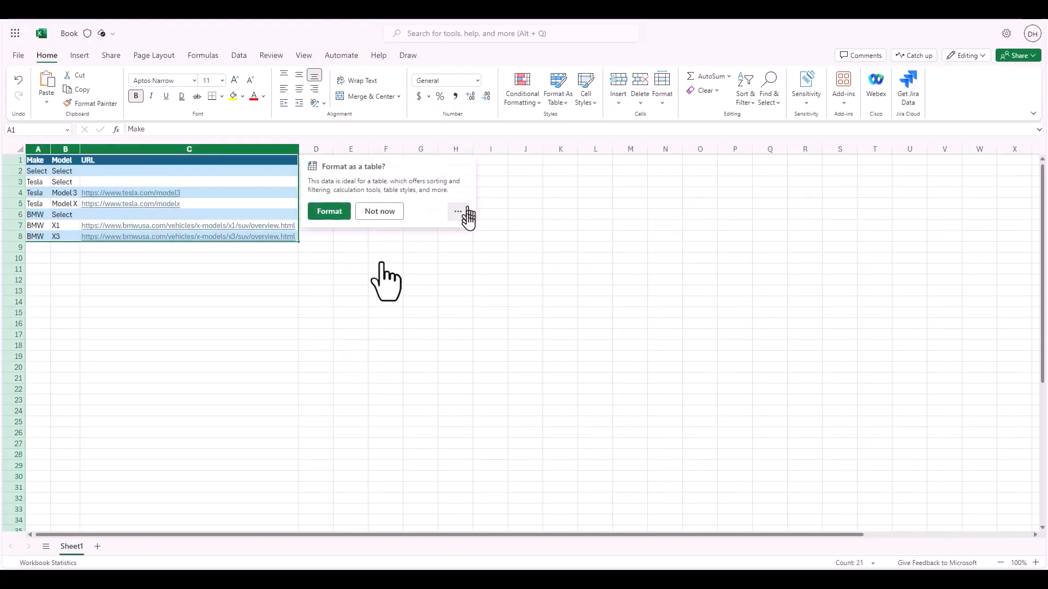
Format the car data range as a table and name the table cars.
{"action": "left_click", "coordinate": [326, 213]}
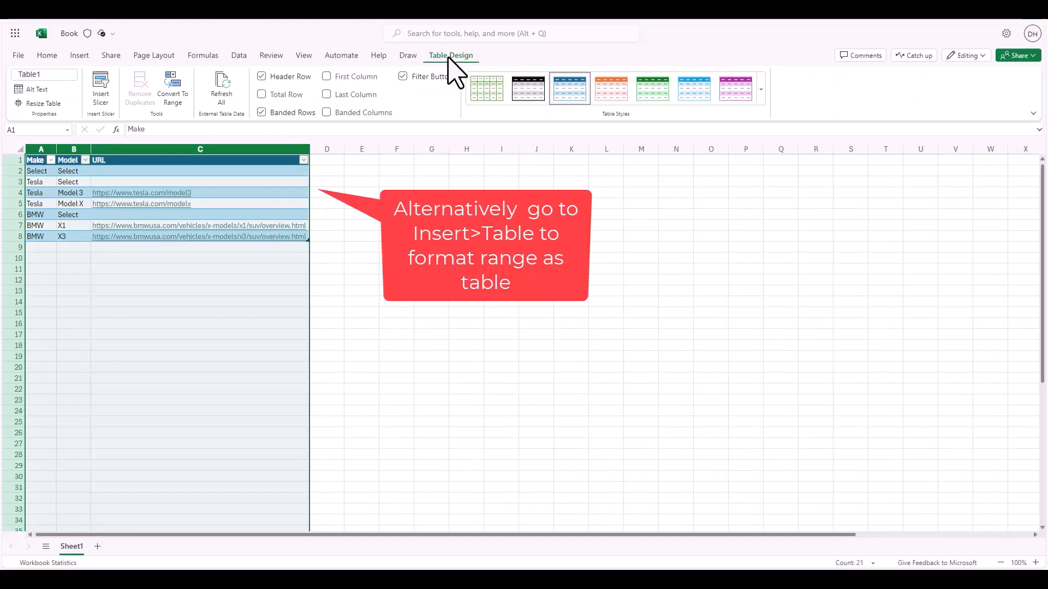
{"action": "left_click", "coordinate": [46, 76]}
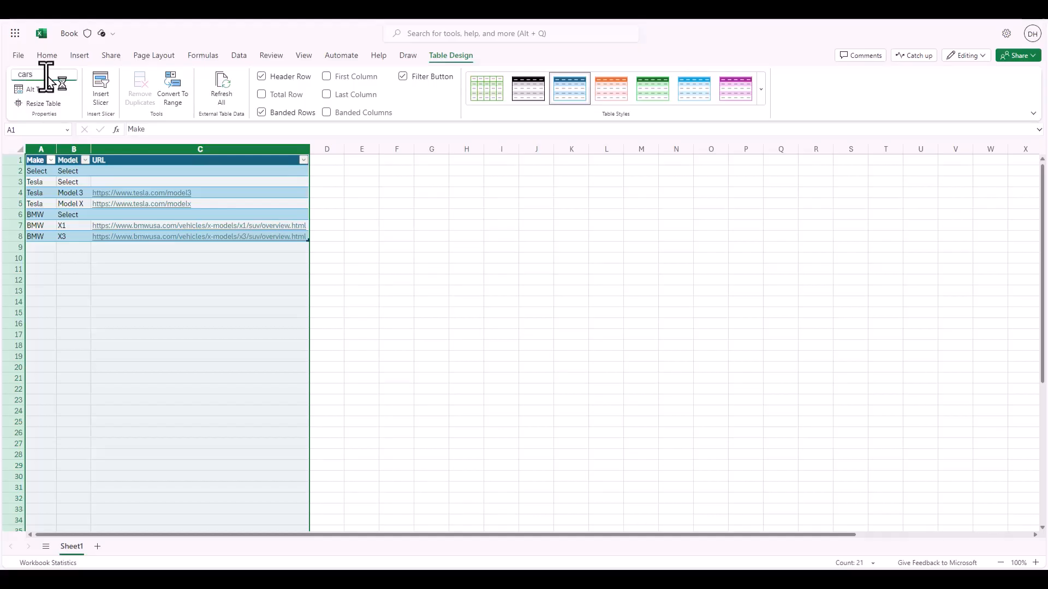
Rename the workbook as drop-excel-powerapp.
{"action": "left_click", "coordinate": [75, 35]}
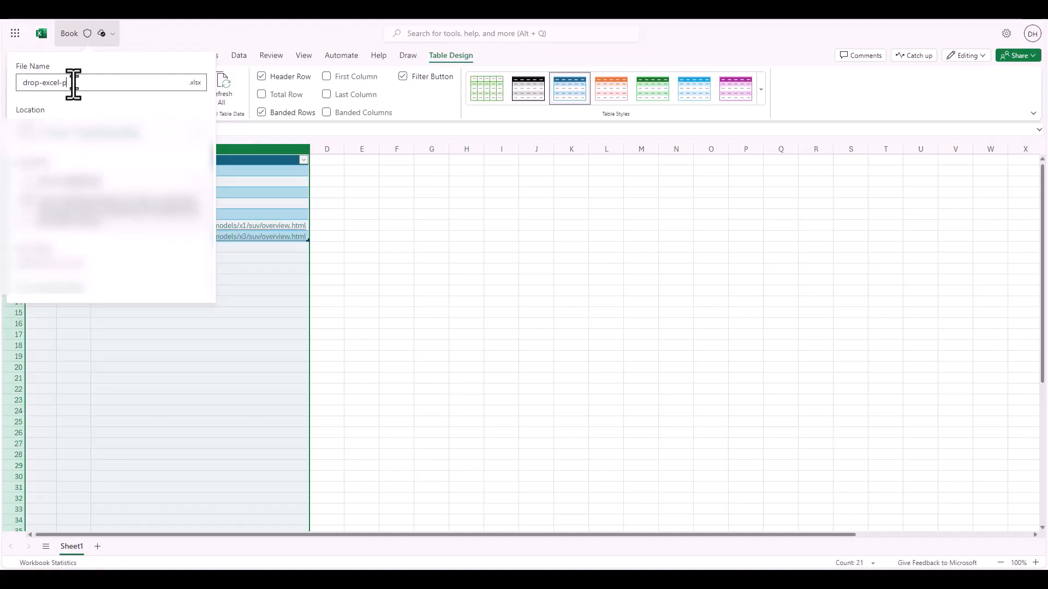
{"action": "type", "text": "drop-excel-powerapp"}
{"action": "key", "text": "Return"}
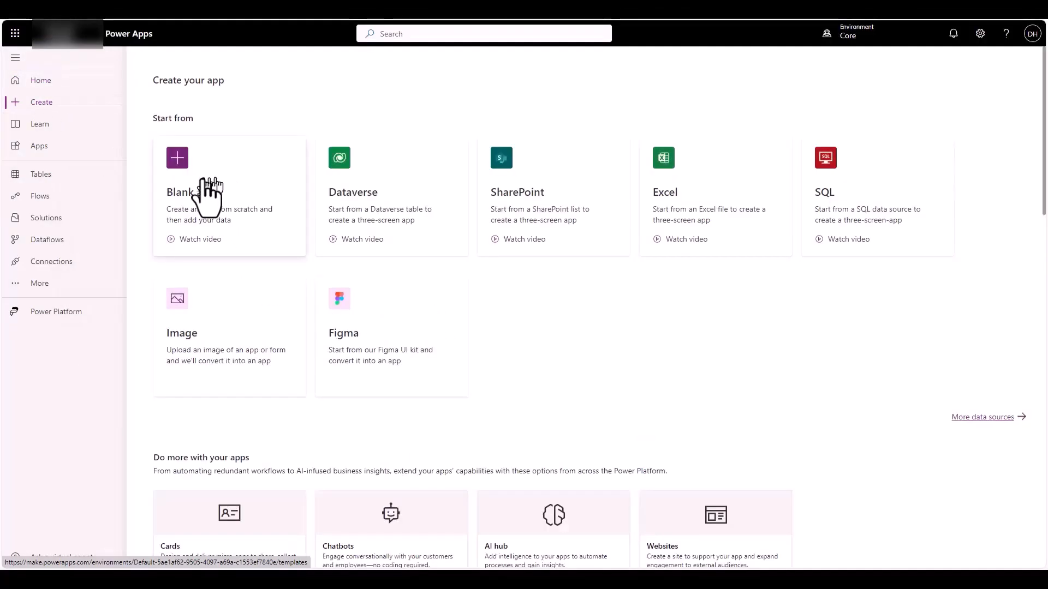
In Power Apps, create a blank canvas app named cascade-dropdown-excel in Tablet format.
{"action": "left_click", "coordinate": [179, 167]}
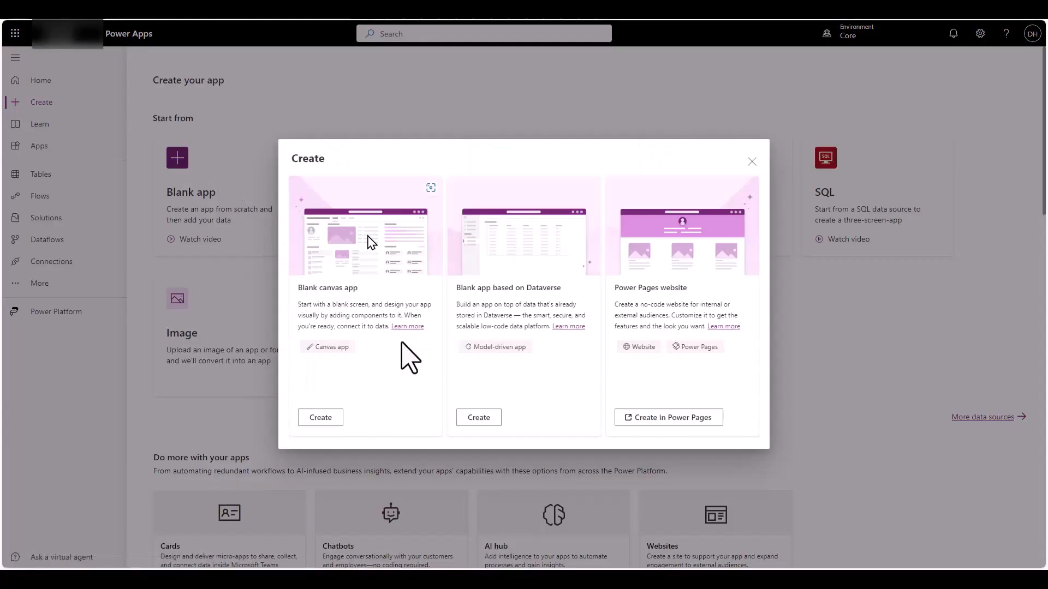
{"action": "left_click", "coordinate": [320, 418]}
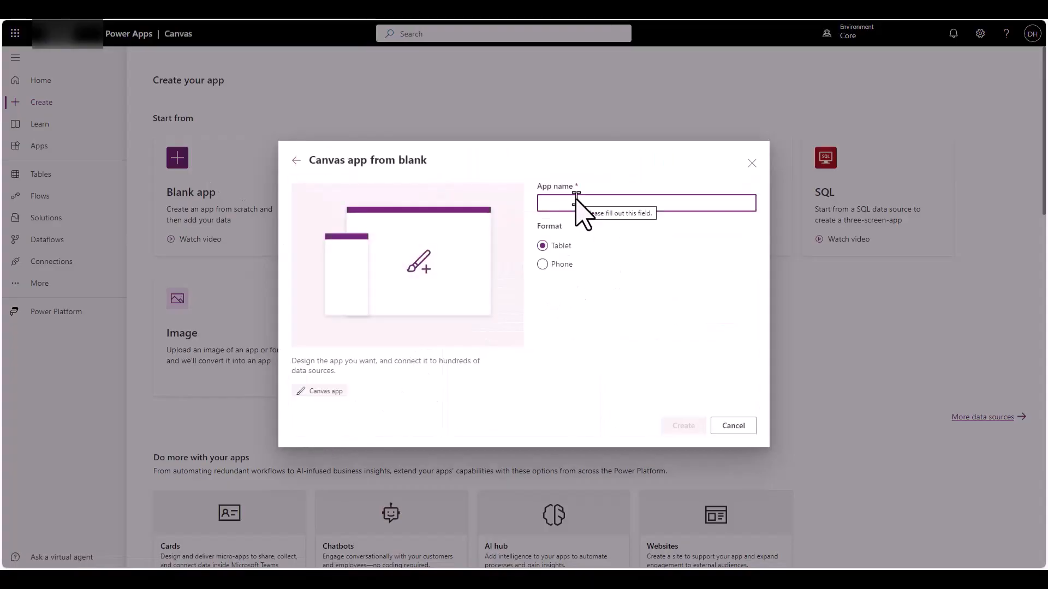
{"action": "type", "text": "casc"}
{"action": "key", "text": "BackSpace"}
{"action": "type", "text": "sc"}
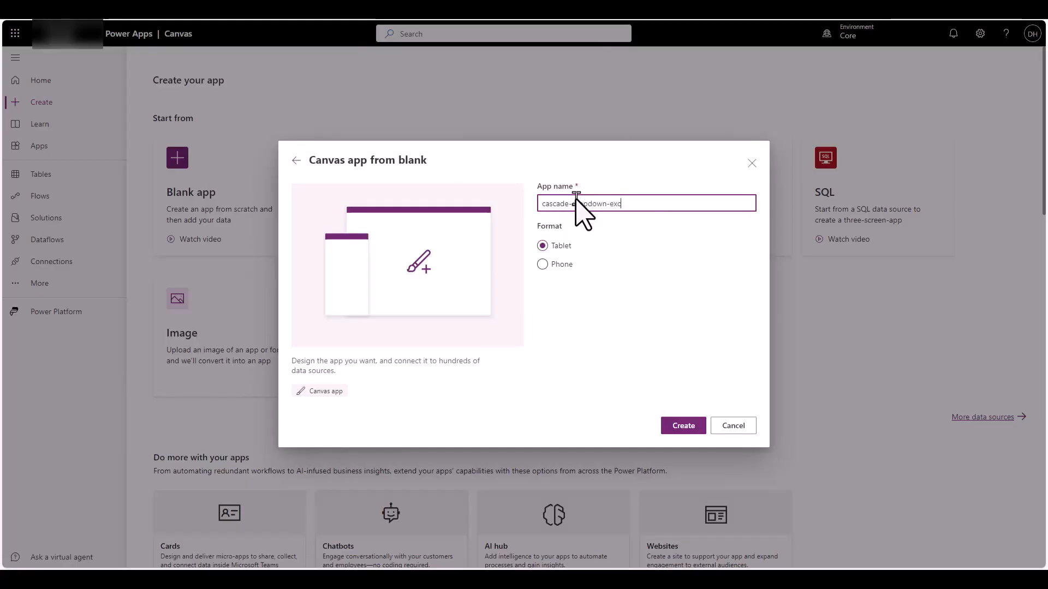
{"action": "left_click", "coordinate": [684, 426]}
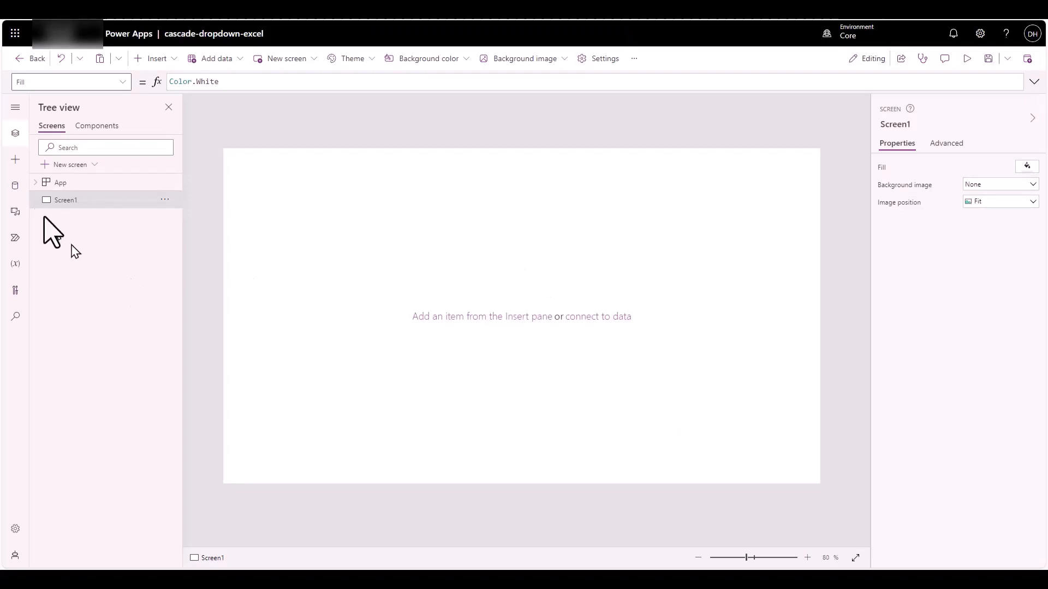
Add a data source to the app through the existing Excel Online (Business) connection.
{"action": "left_click", "coordinate": [15, 186]}
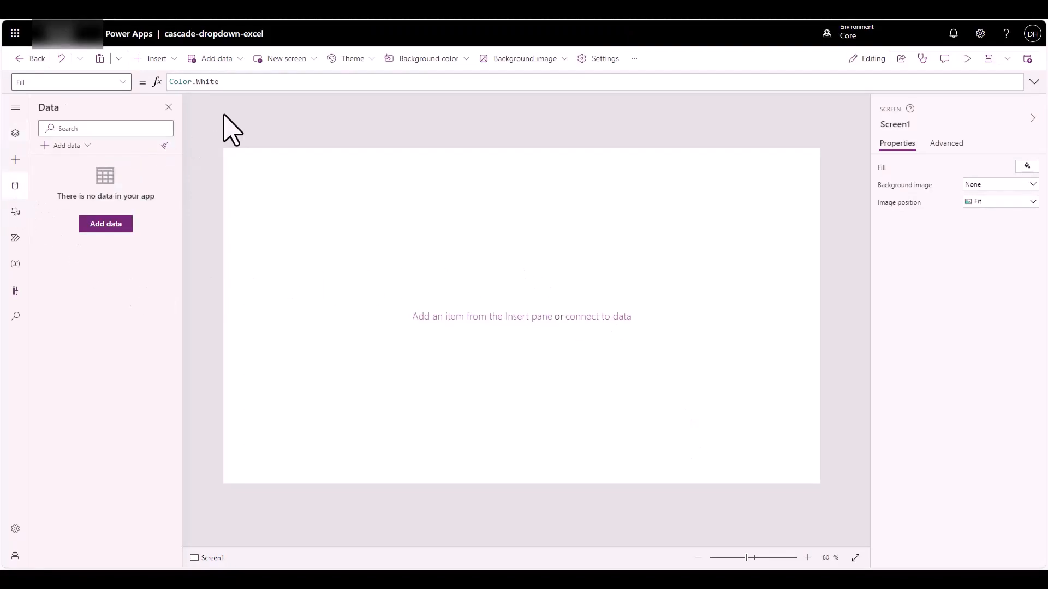
{"action": "left_click", "coordinate": [105, 225]}
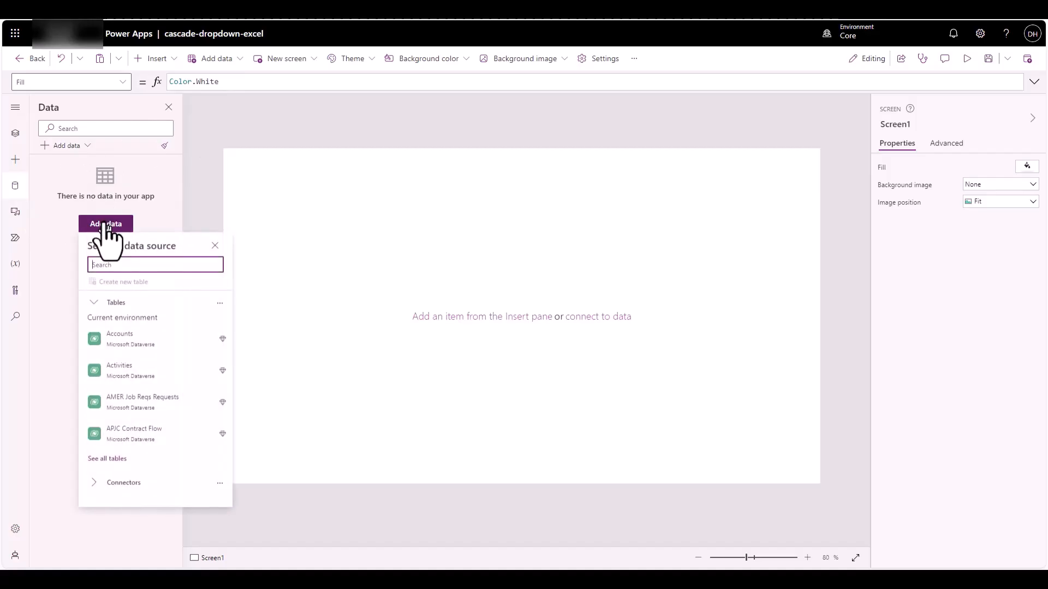
{"action": "left_click", "coordinate": [145, 484]}
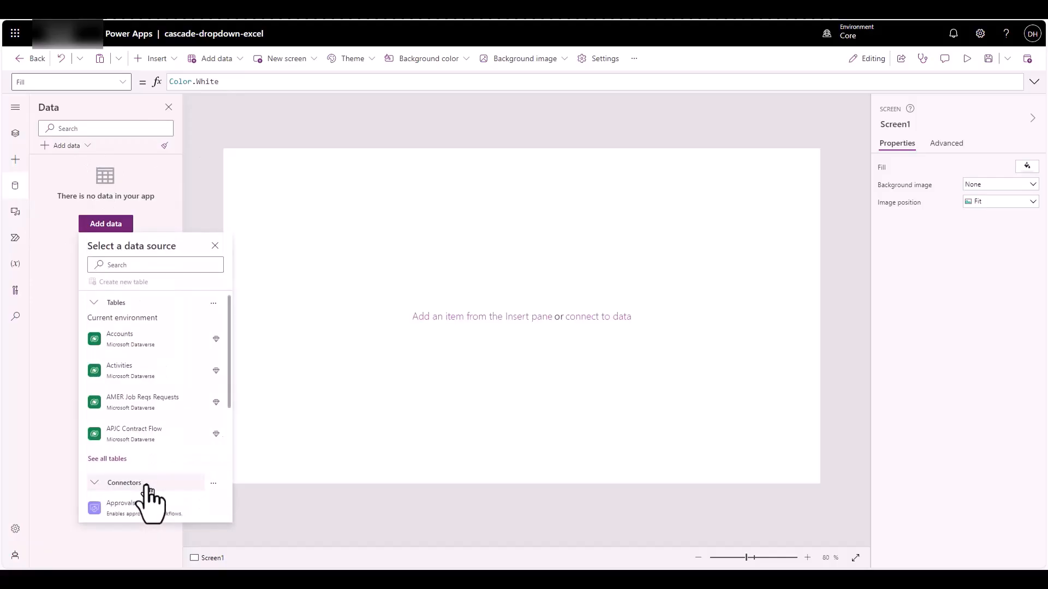
{"action": "scroll", "coordinate": [146, 491], "scroll_direction": "down", "scroll_amount": 5}
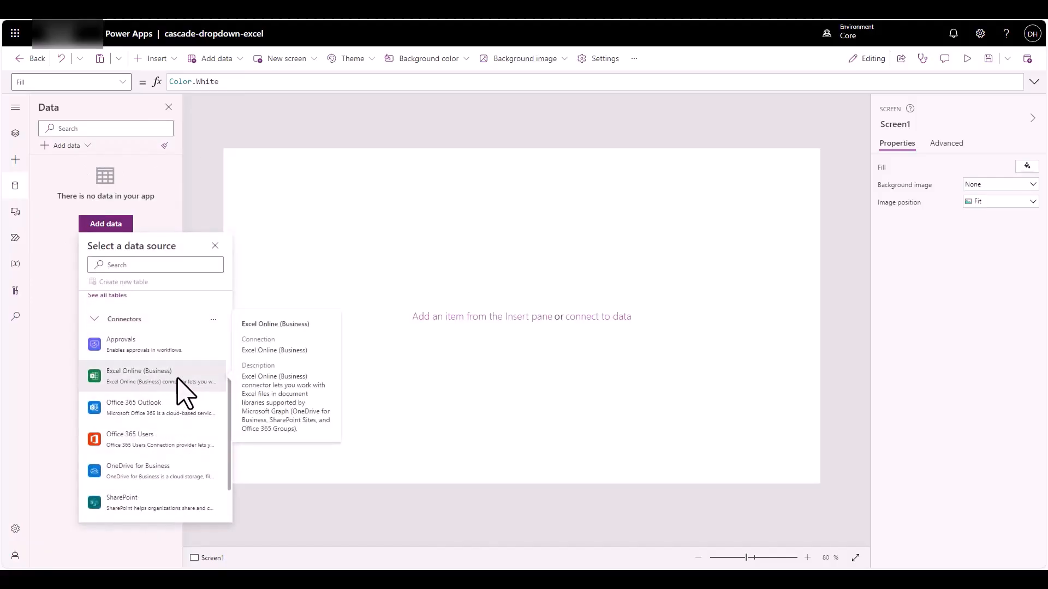
{"action": "left_click", "coordinate": [177, 378]}
{"action": "left_click", "coordinate": [113, 267]}
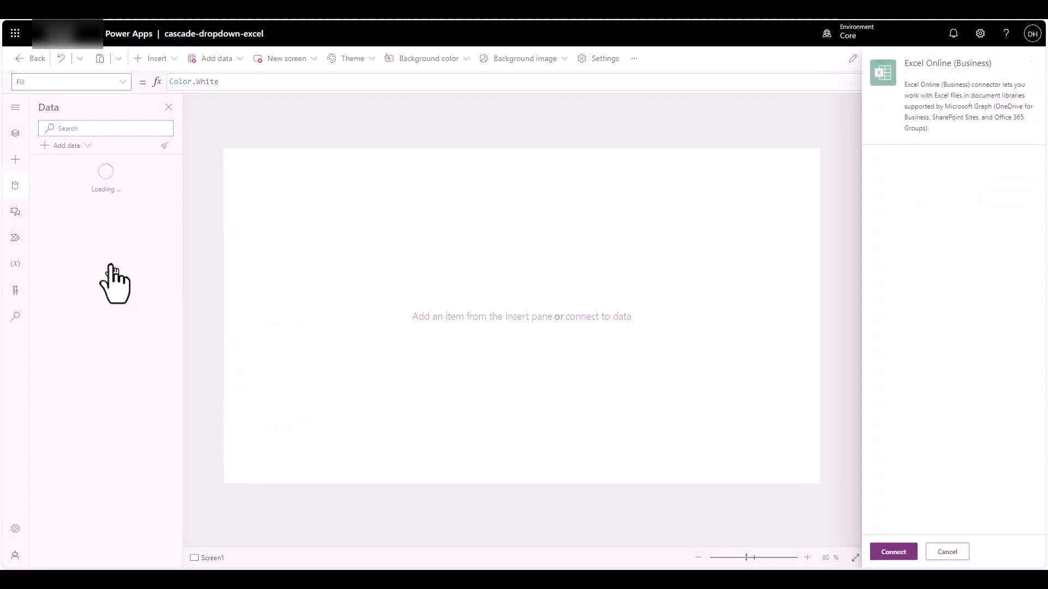
{"action": "left_click", "coordinate": [888, 553]}
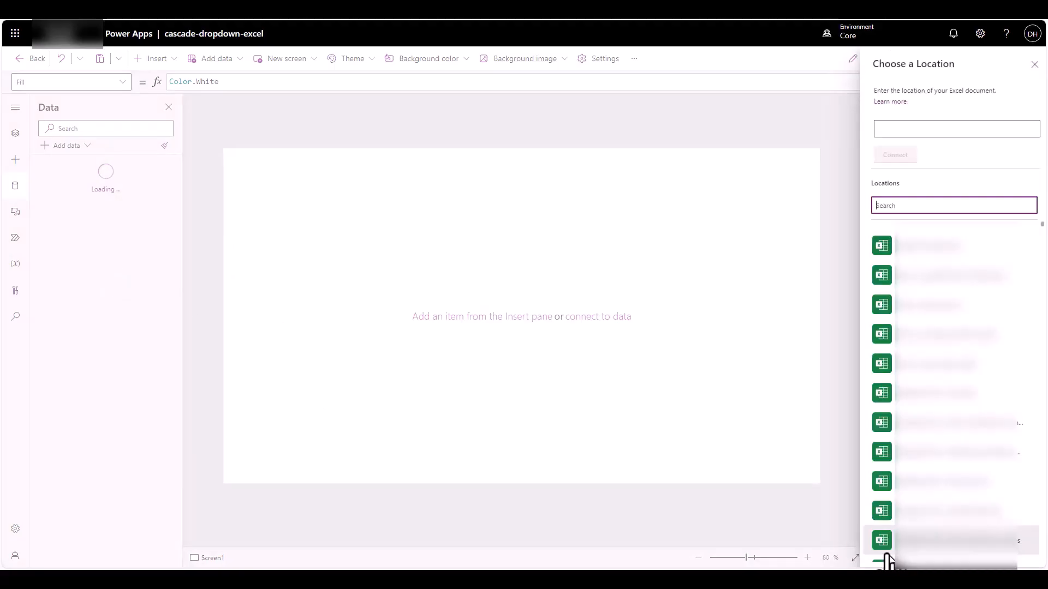
Connect to the site location holding the workbook and choose drop-excel-powerapp.xlsx from its Documents library.
{"action": "left_click", "coordinate": [887, 563]}
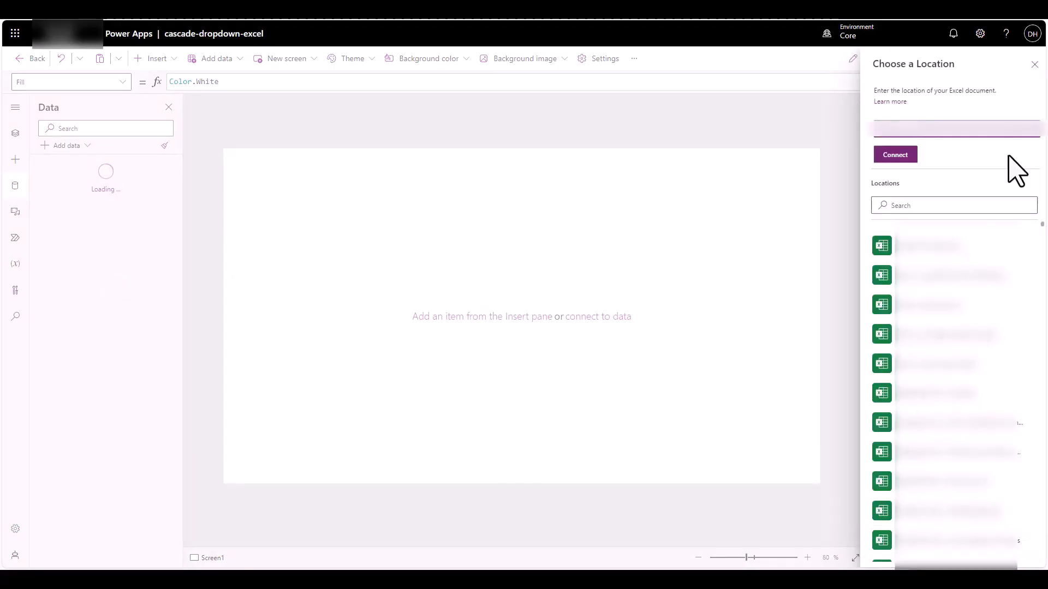
{"action": "left_click", "coordinate": [900, 158]}
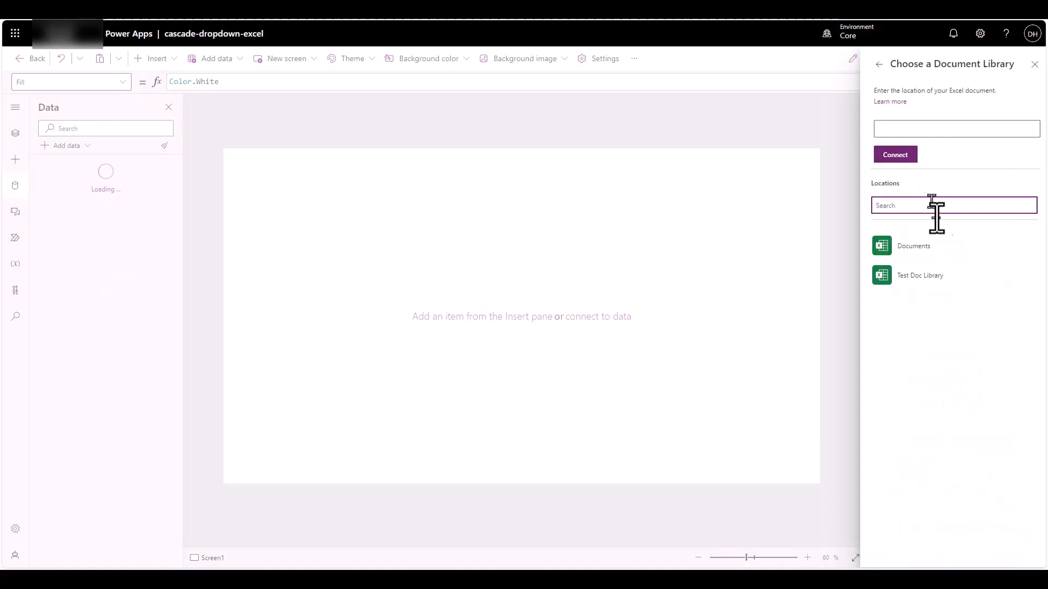
{"action": "left_click", "coordinate": [935, 245]}
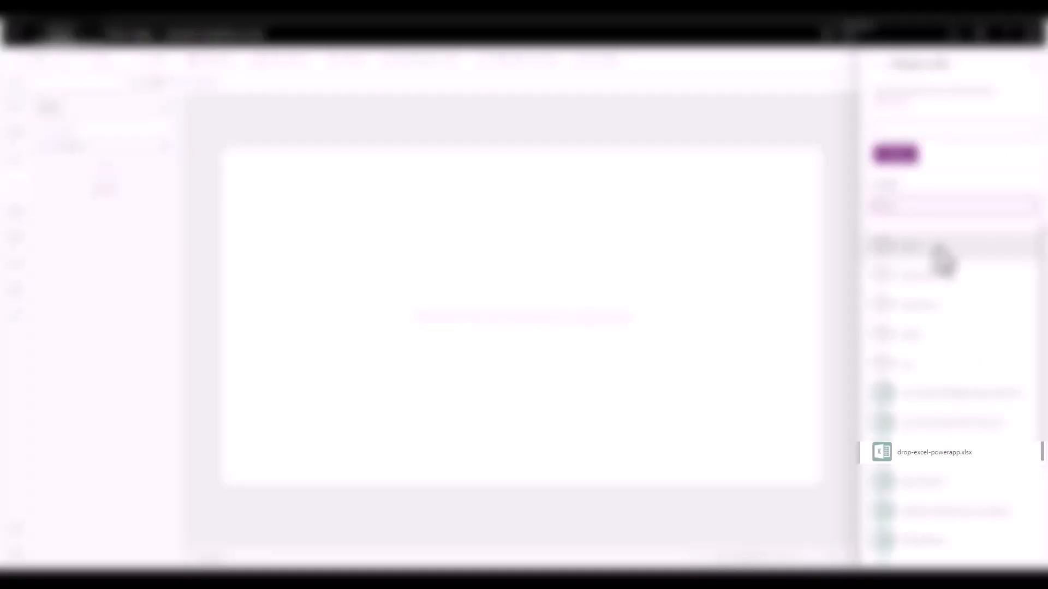
{"action": "left_click", "coordinate": [991, 458]}
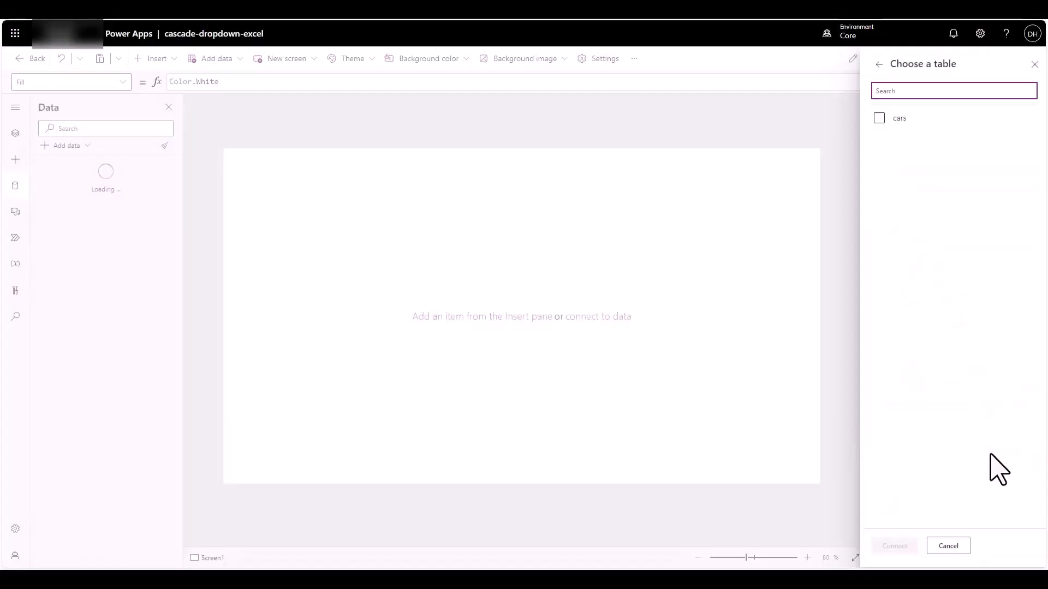
Connect the cars table with an auto-generated id inserted into the Excel table, and close the data list.
{"action": "left_click", "coordinate": [879, 117]}
{"action": "left_click", "coordinate": [893, 547]}
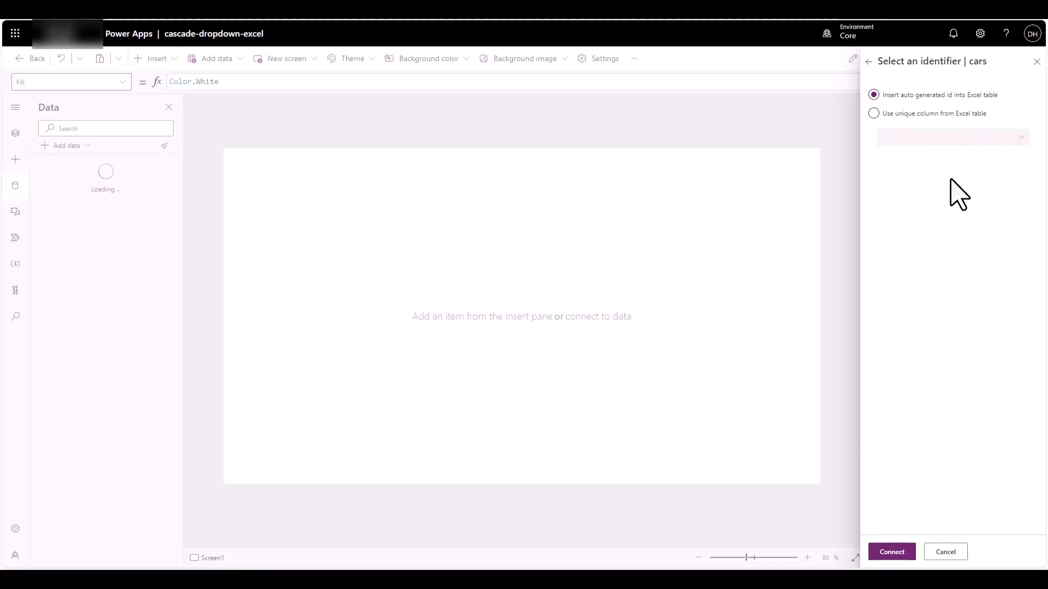
{"action": "left_click", "coordinate": [892, 550]}
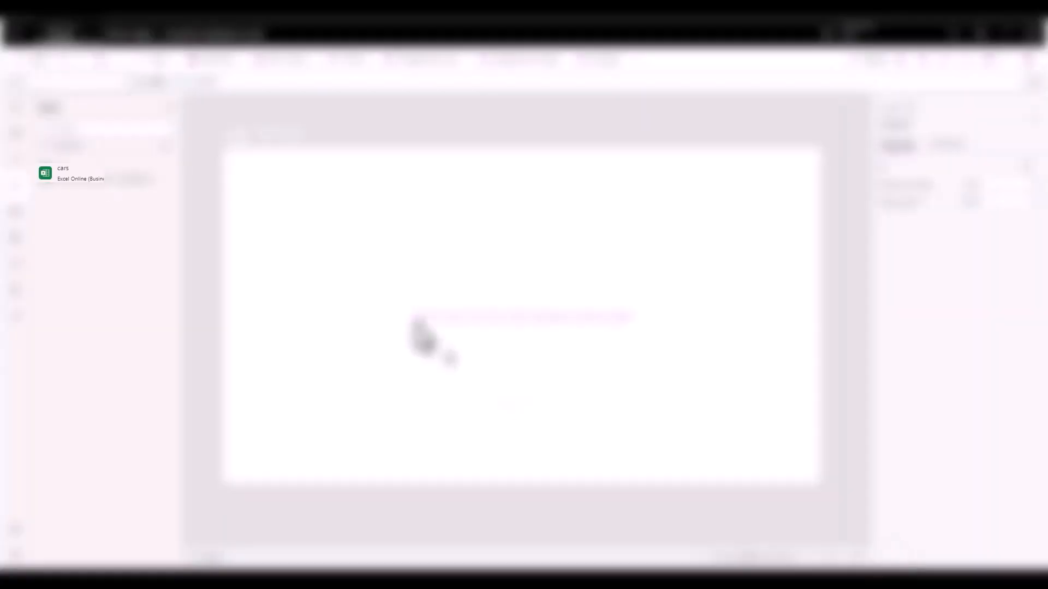
{"action": "left_click", "coordinate": [171, 111]}
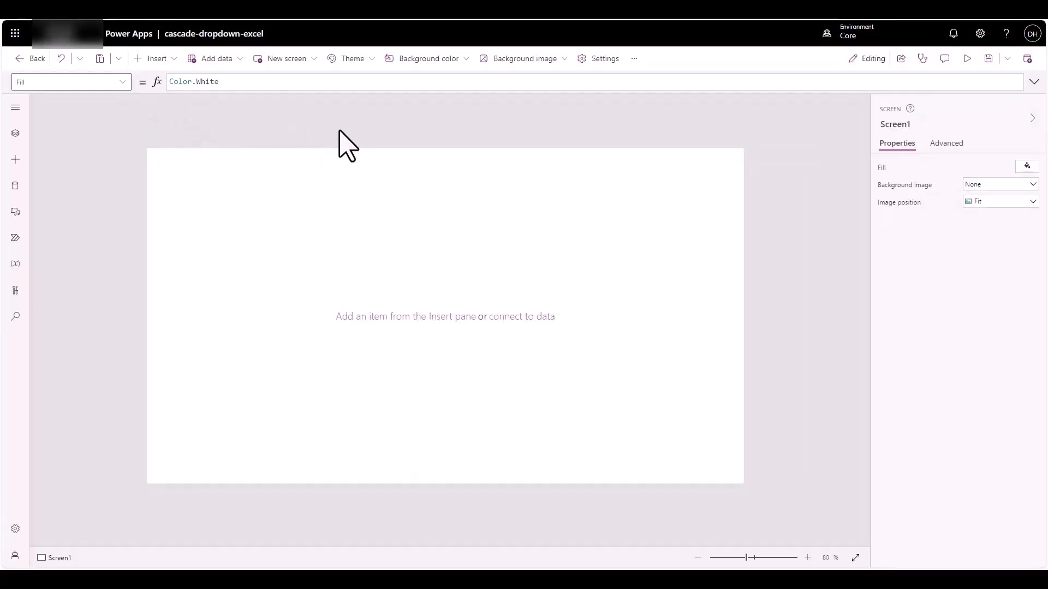
Insert a Drop down control on Screen1 and place it at about X 104, Y 132.
{"action": "left_click", "coordinate": [157, 59]}
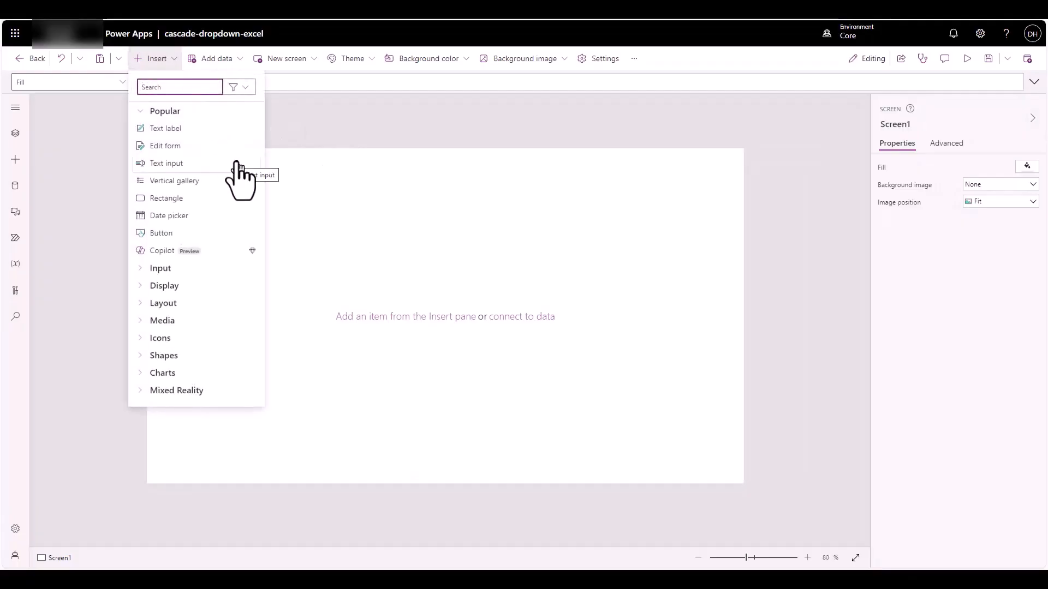
{"action": "left_click", "coordinate": [141, 270]}
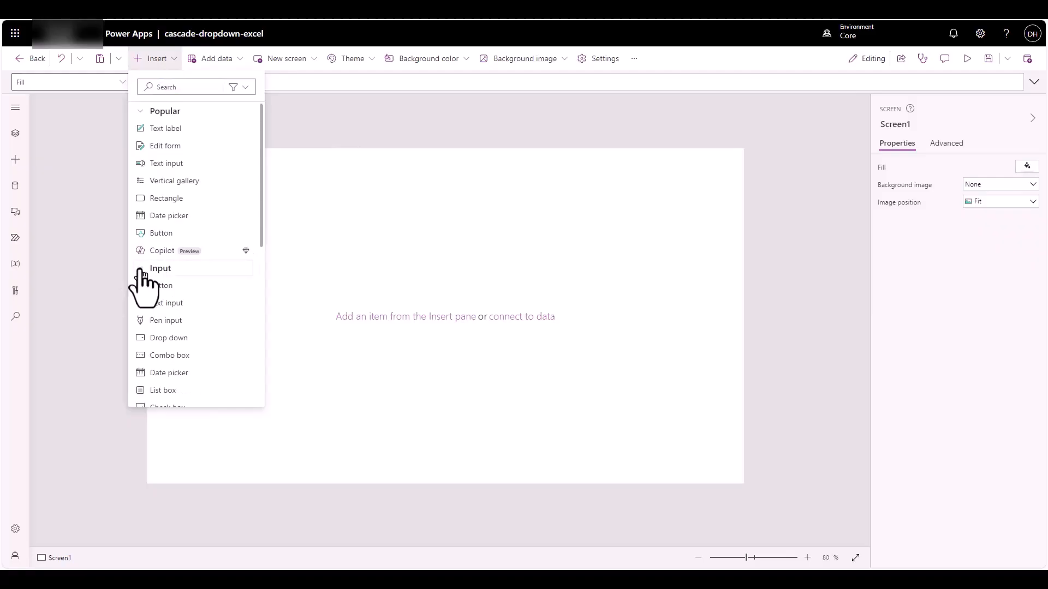
{"action": "left_click", "coordinate": [176, 337]}
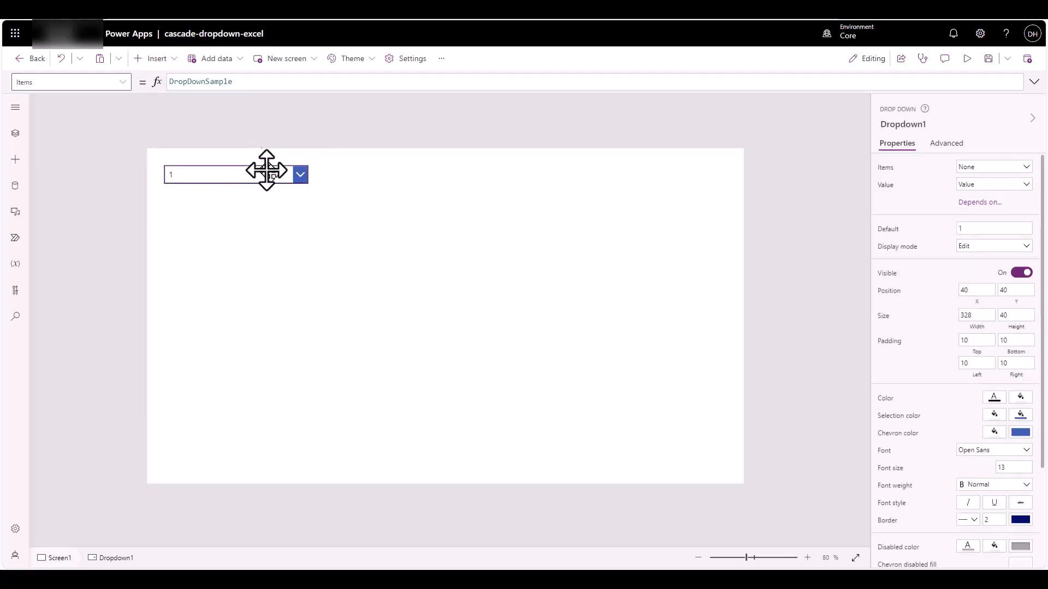
{"action": "left_click_drag", "start_coordinate": [267, 171], "coordinate": [294, 210]}
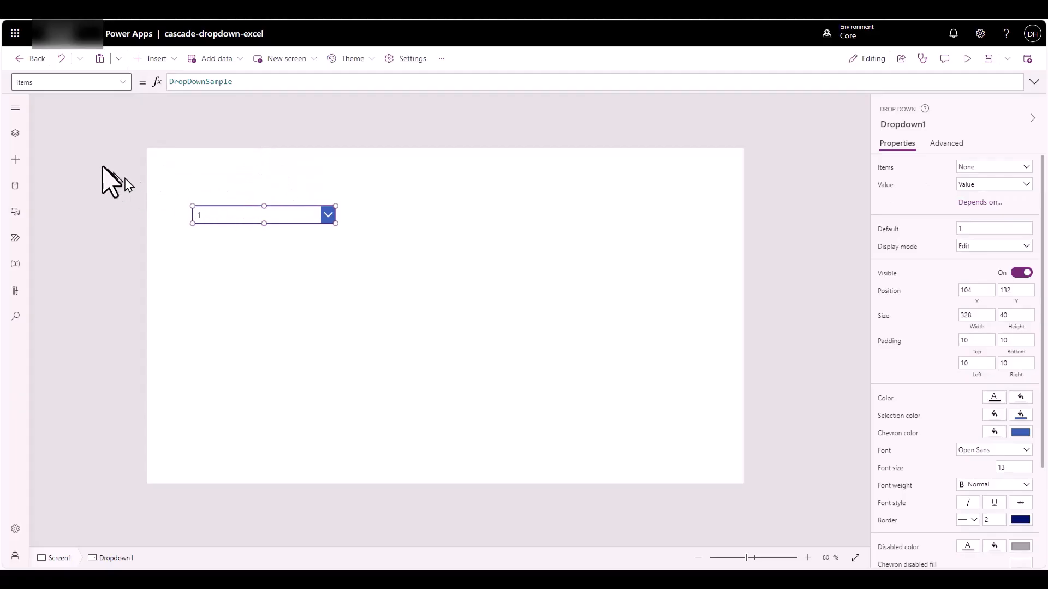
Rename the new dropdown control as drp_make.
{"action": "left_click", "coordinate": [15, 133]}
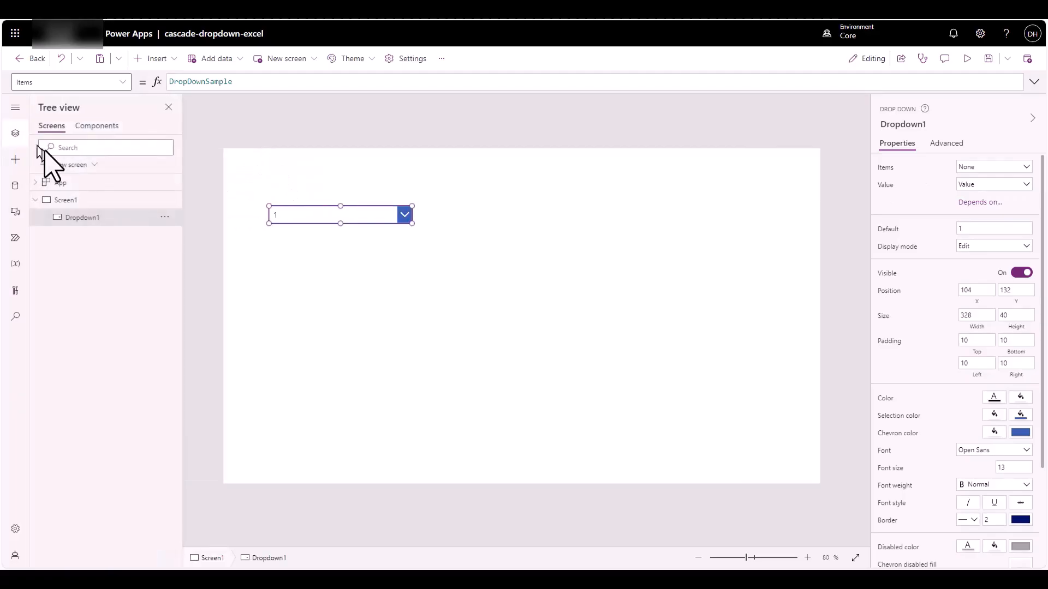
{"action": "left_click", "coordinate": [164, 217]}
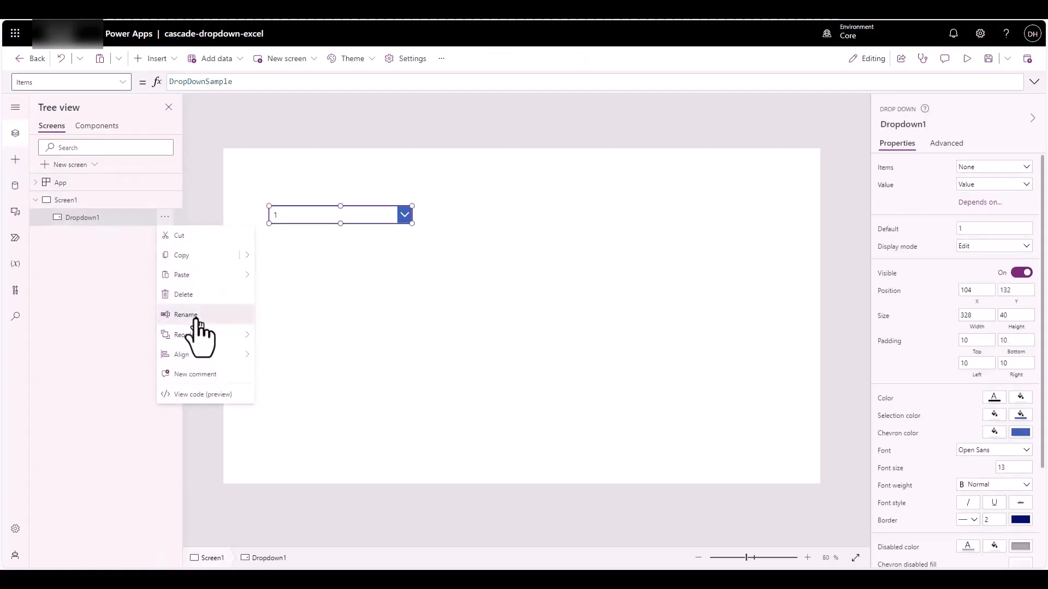
{"action": "left_click", "coordinate": [188, 315]}
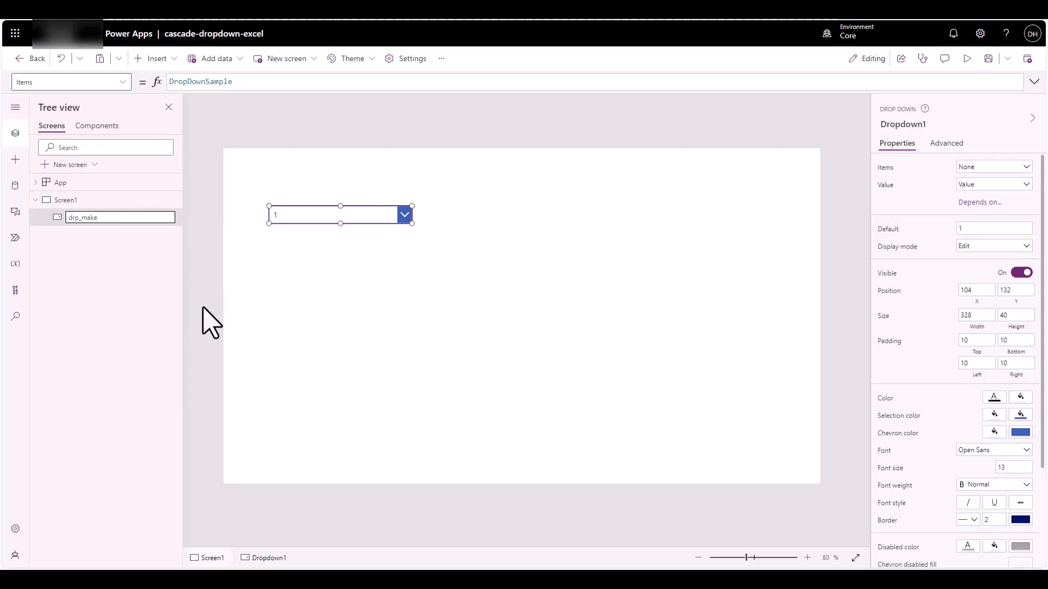
{"action": "key", "text": "Return"}
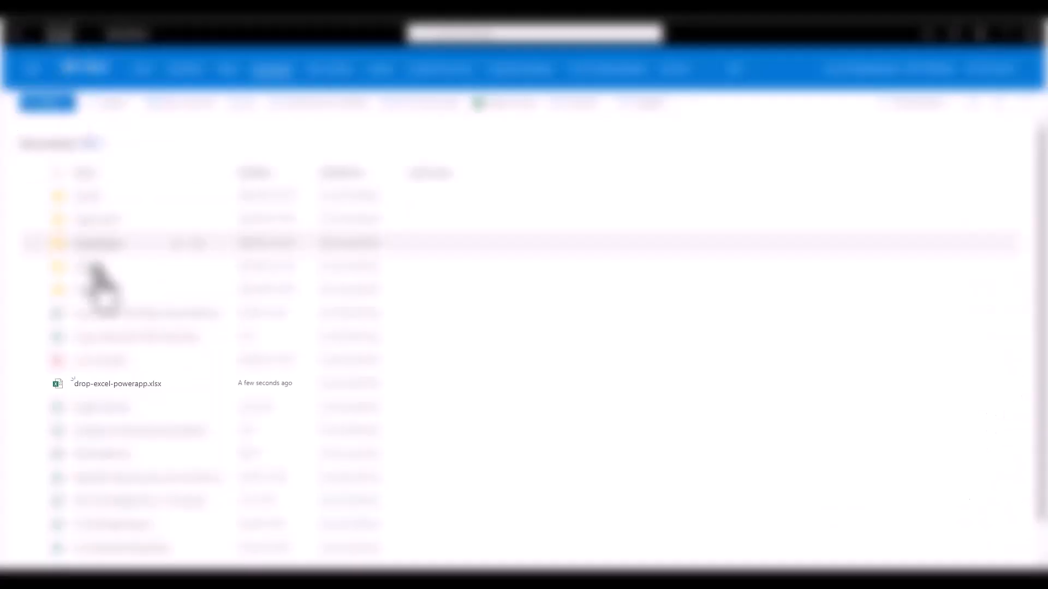
Switch to the SharePoint document library and open drop-excel-powerapp.xlsx to inspect the connected cars table.
{"action": "left_click", "coordinate": [99, 384]}
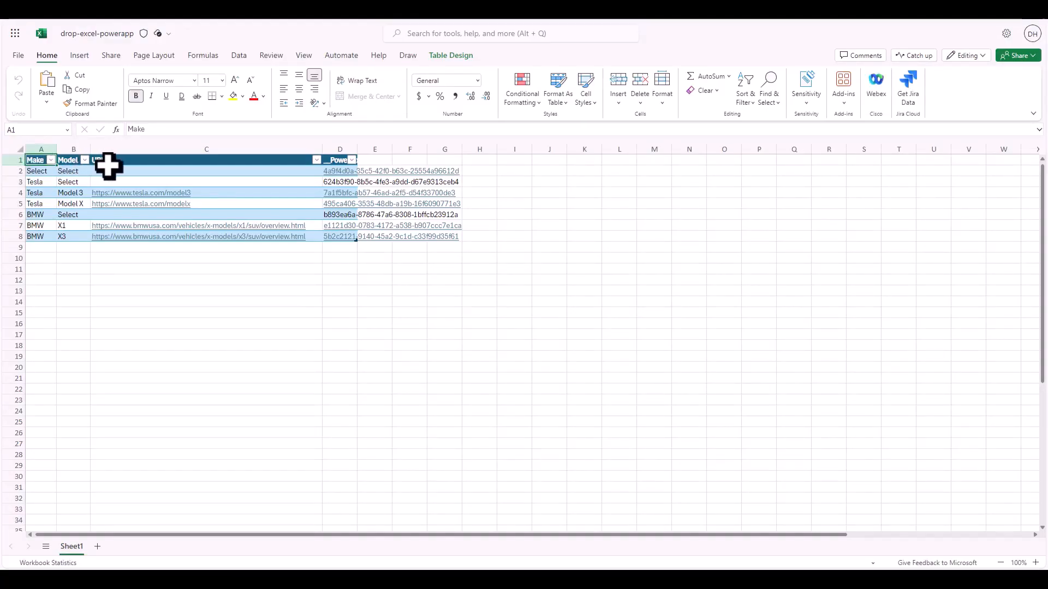
Auto-fit the width of column D in the Excel sheet to its id values.
{"action": "double_click", "coordinate": [359, 153]}
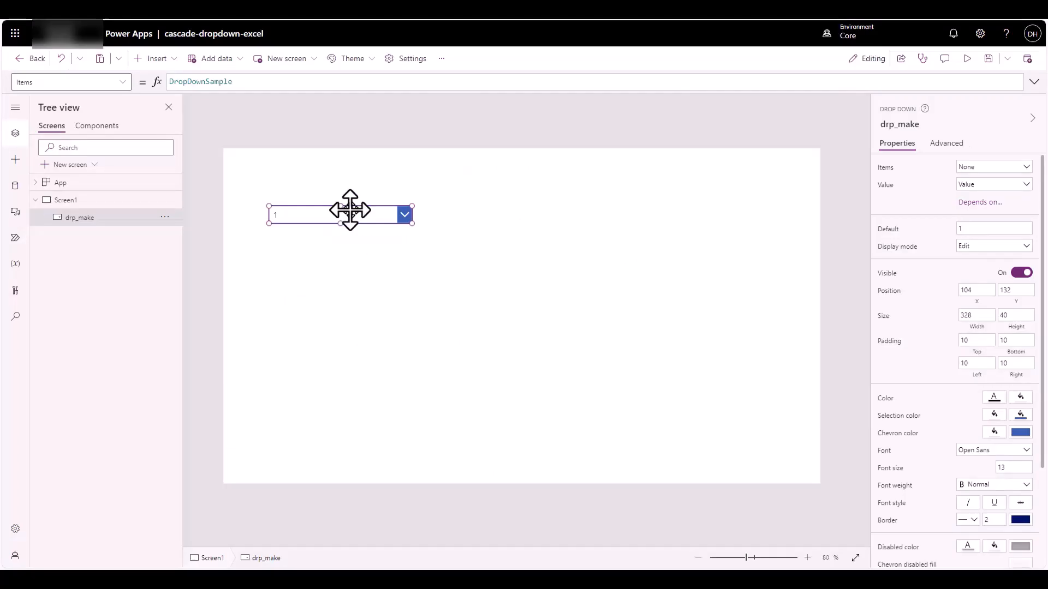
Switch back to Power Apps and set the Items property of drp_make to Distinct(cars,Make).
{"action": "key", "text": "ctrl+a"}
{"action": "key", "text": "BackSpace"}
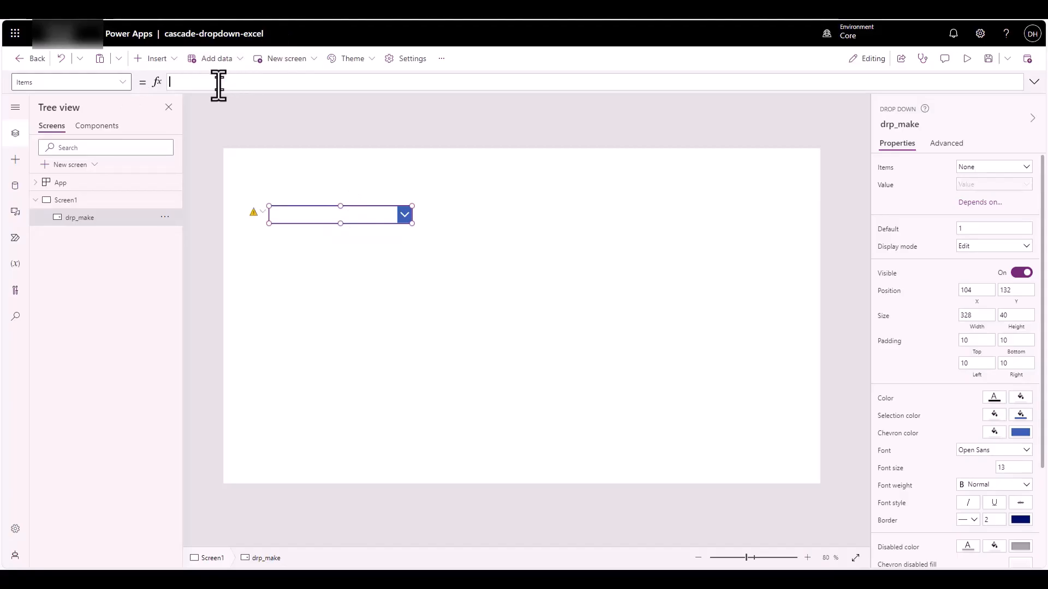
{"action": "type", "text": "dis"}
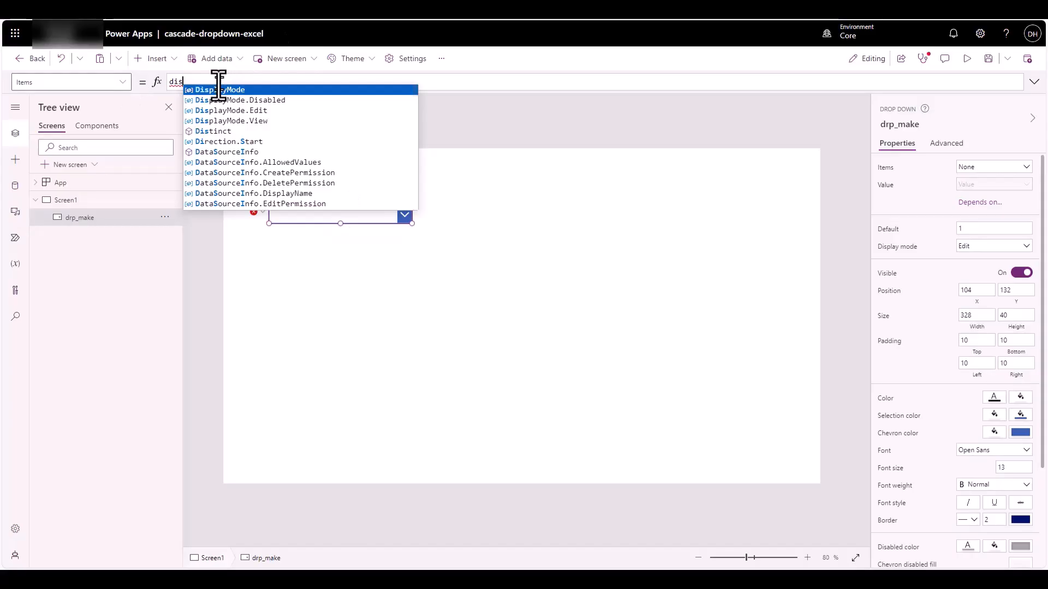
{"action": "type", "text": "t"}
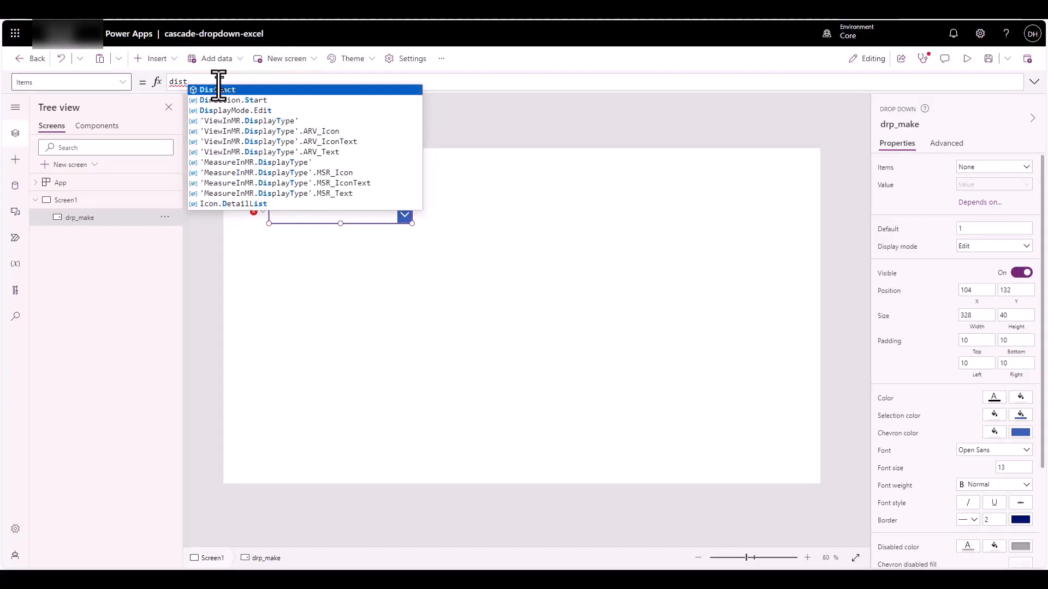
{"action": "type", "text": "i"}
{"action": "key", "text": "Tab"}
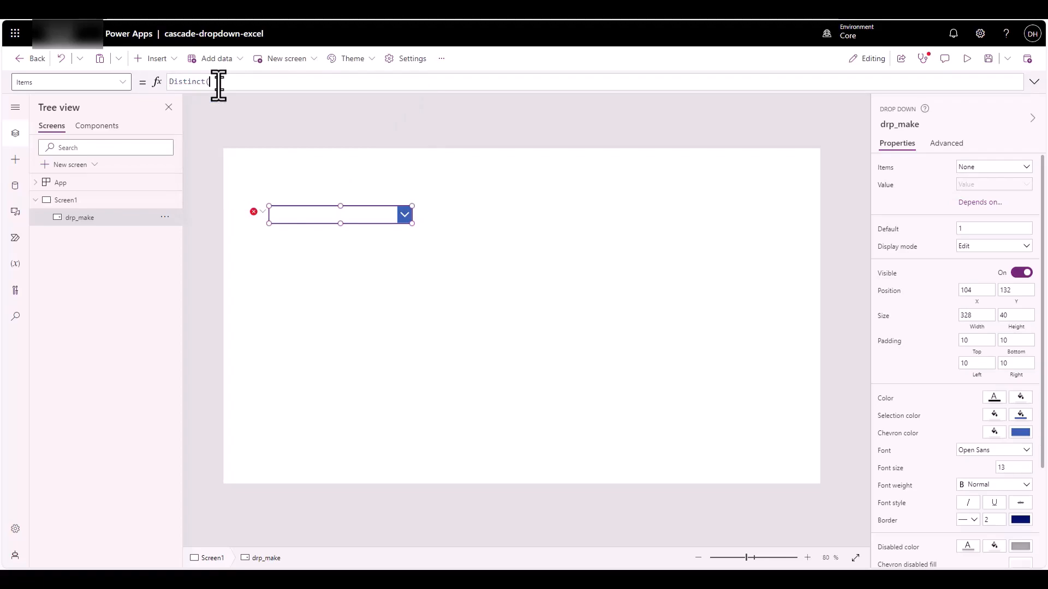
{"action": "type", "text": "car"}
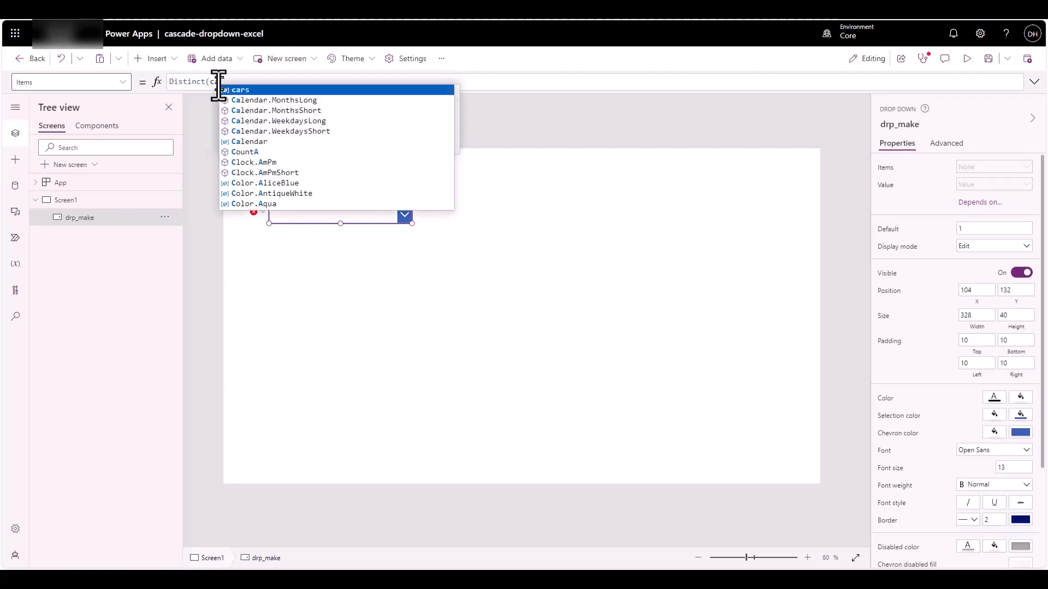
{"action": "left_click", "coordinate": [246, 91]}
{"action": "type", "text": ","}
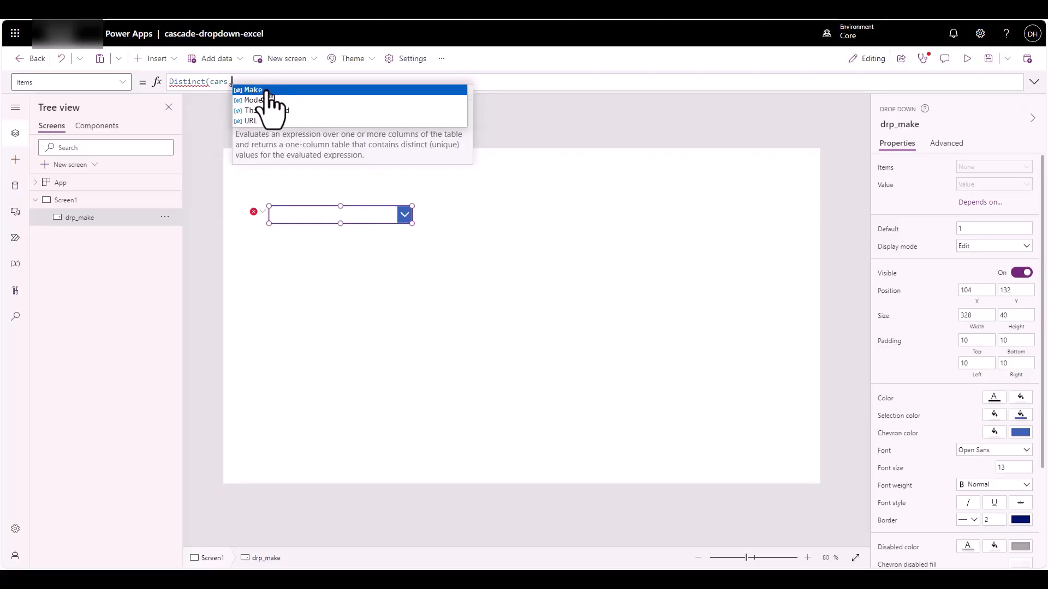
{"action": "left_click", "coordinate": [269, 101]}
{"action": "type", "text": ")"}
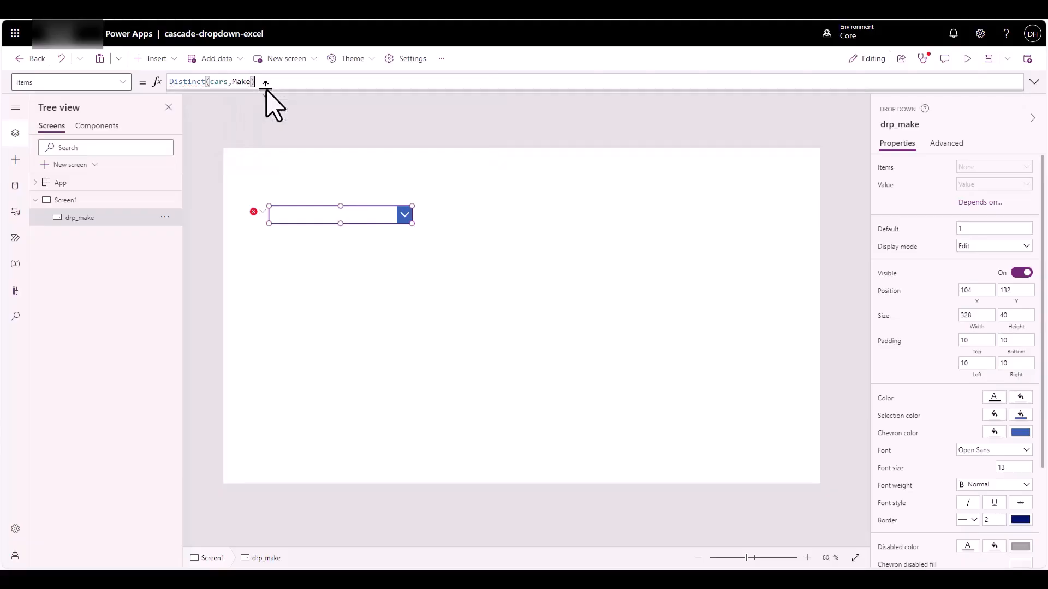
{"action": "left_click", "coordinate": [411, 141]}
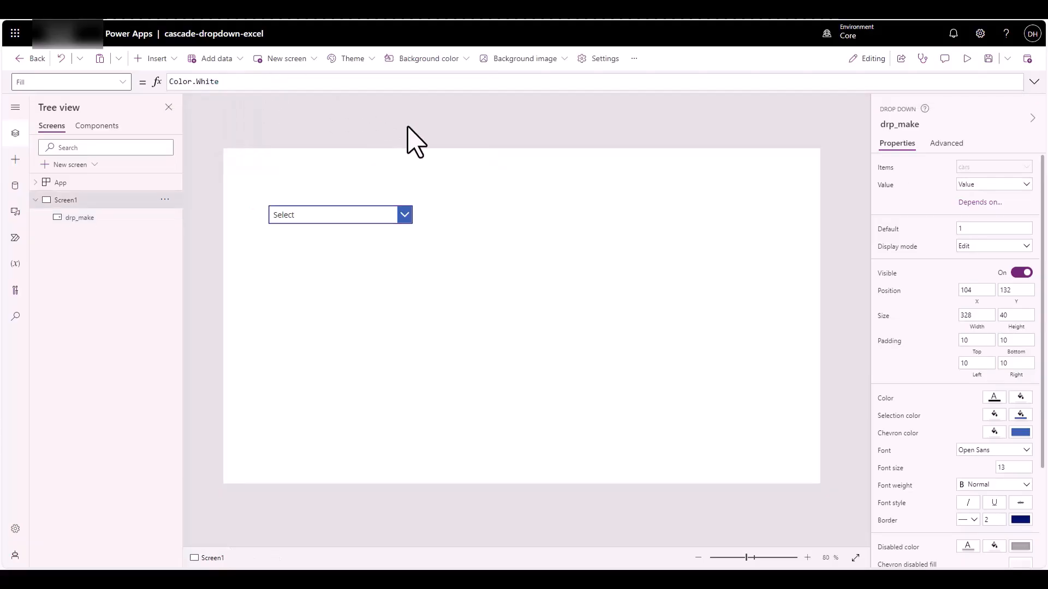
Test drp_make in the app preview by choosing BMW and Tesla, and close the preview.
{"action": "left_click", "coordinate": [406, 217]}
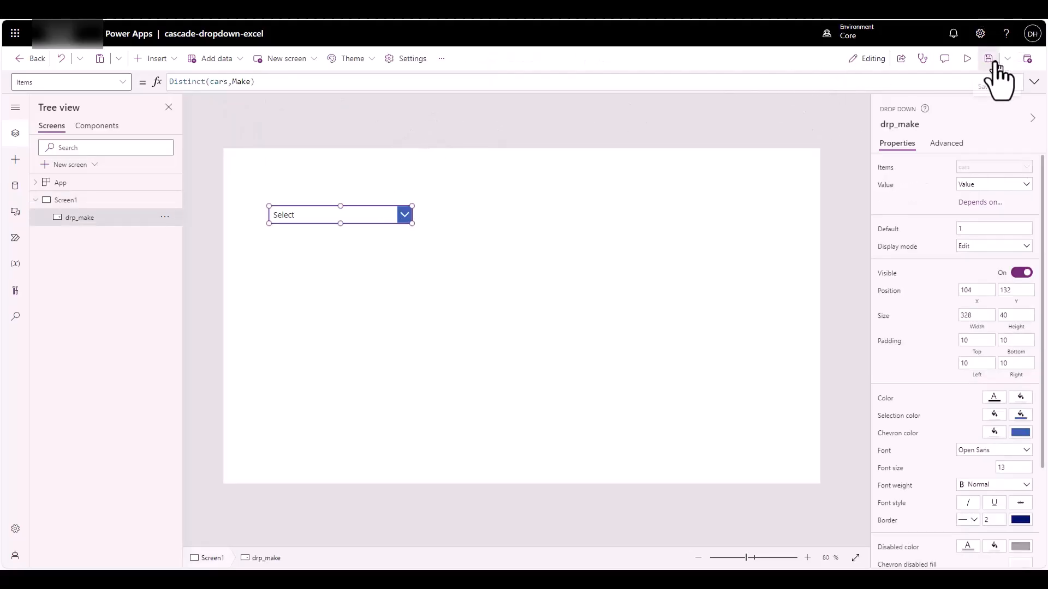
{"action": "left_click", "coordinate": [964, 59]}
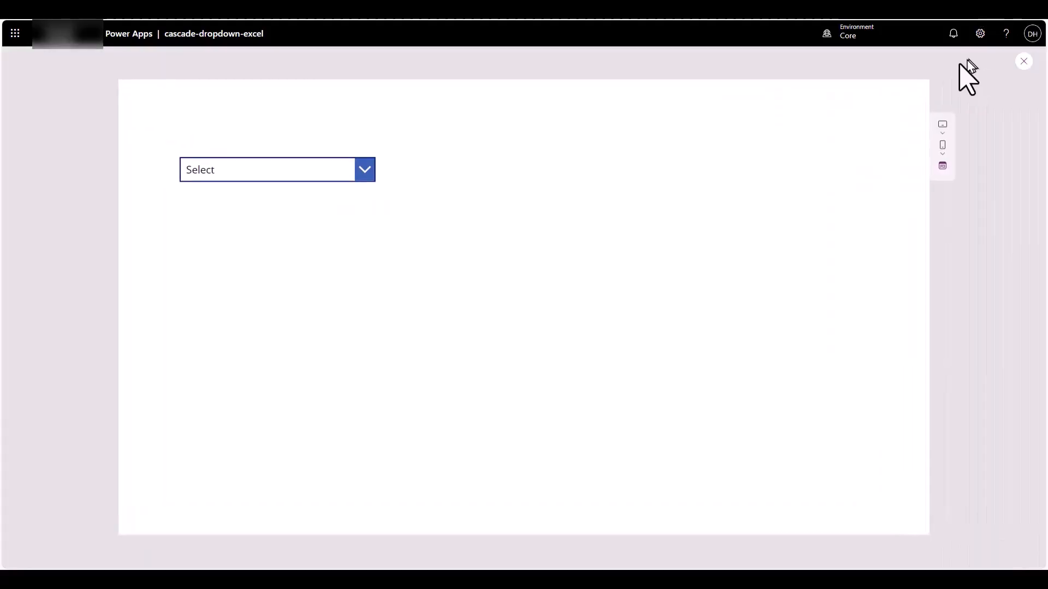
{"action": "left_click", "coordinate": [362, 169]}
{"action": "left_click", "coordinate": [303, 244]}
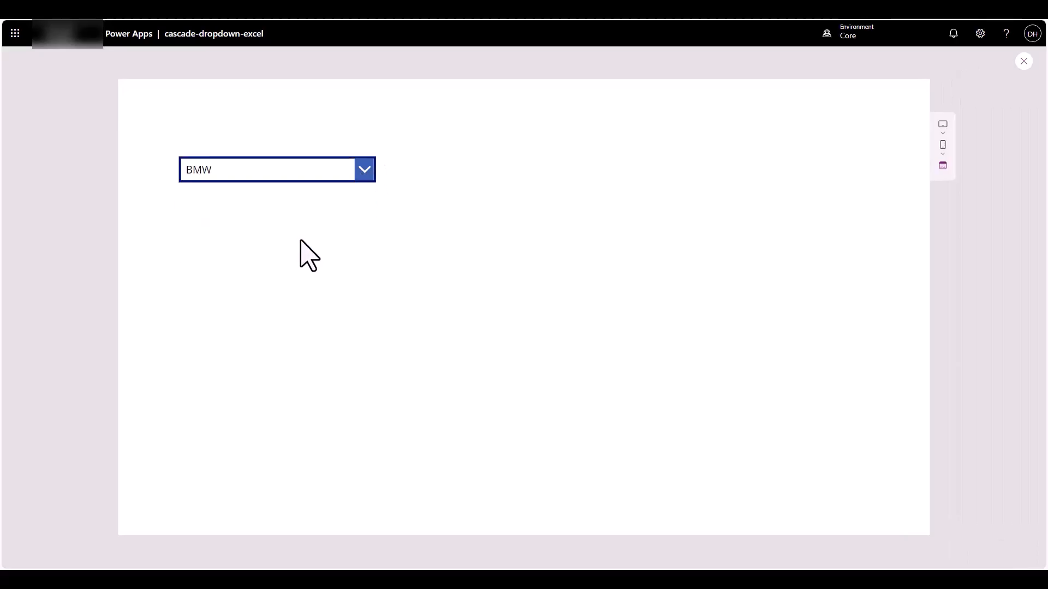
{"action": "left_click", "coordinate": [358, 170]}
{"action": "left_click", "coordinate": [323, 218]}
{"action": "left_click", "coordinate": [1023, 61]}
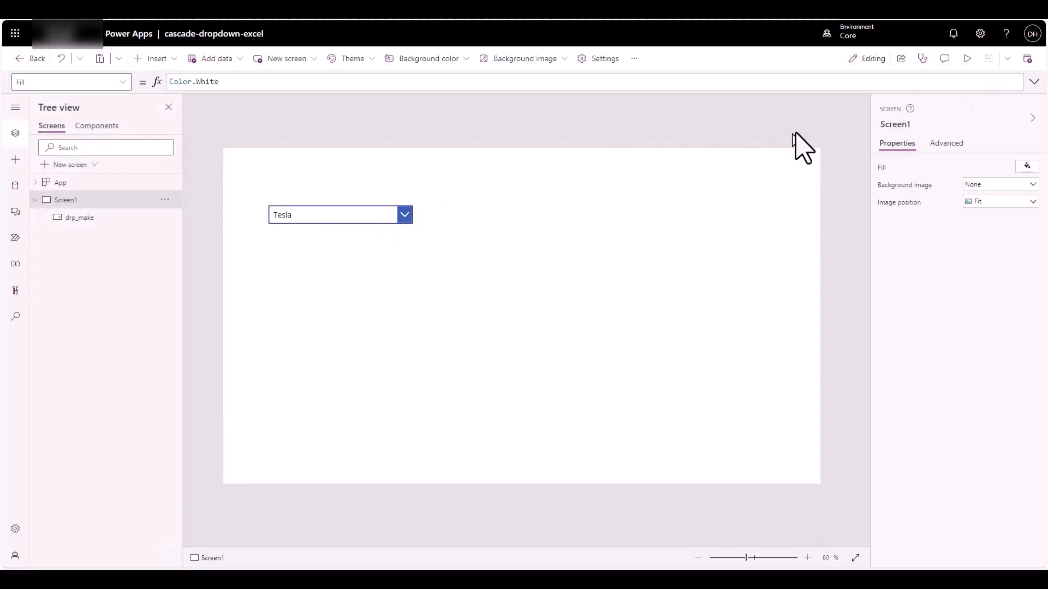
Preview the app again, set the make dropdown back to Select, and exit the preview.
{"action": "left_click", "coordinate": [967, 58]}
{"action": "left_click", "coordinate": [364, 169]}
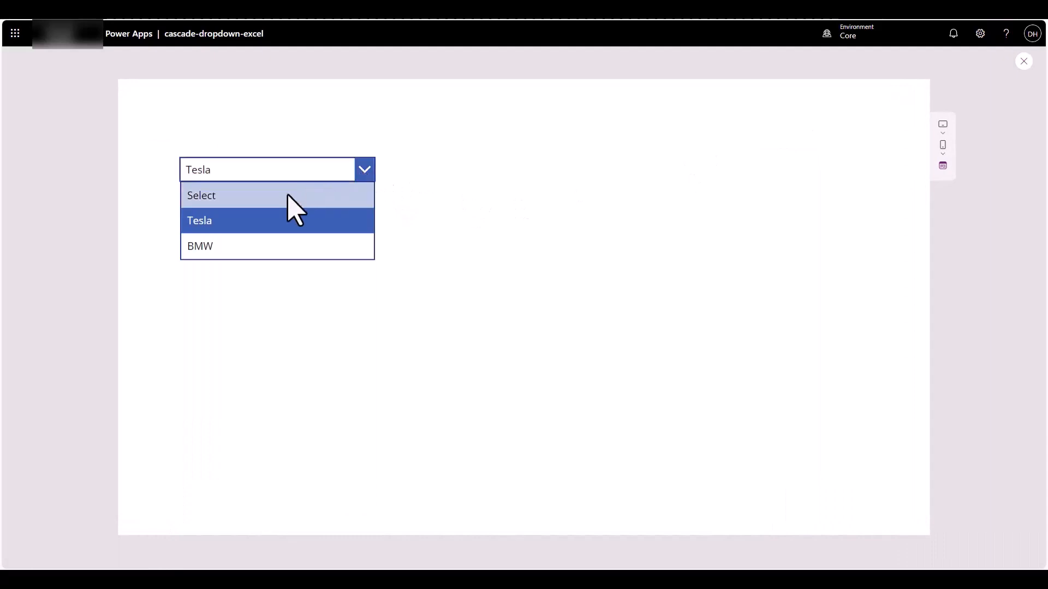
{"action": "left_click", "coordinate": [288, 197]}
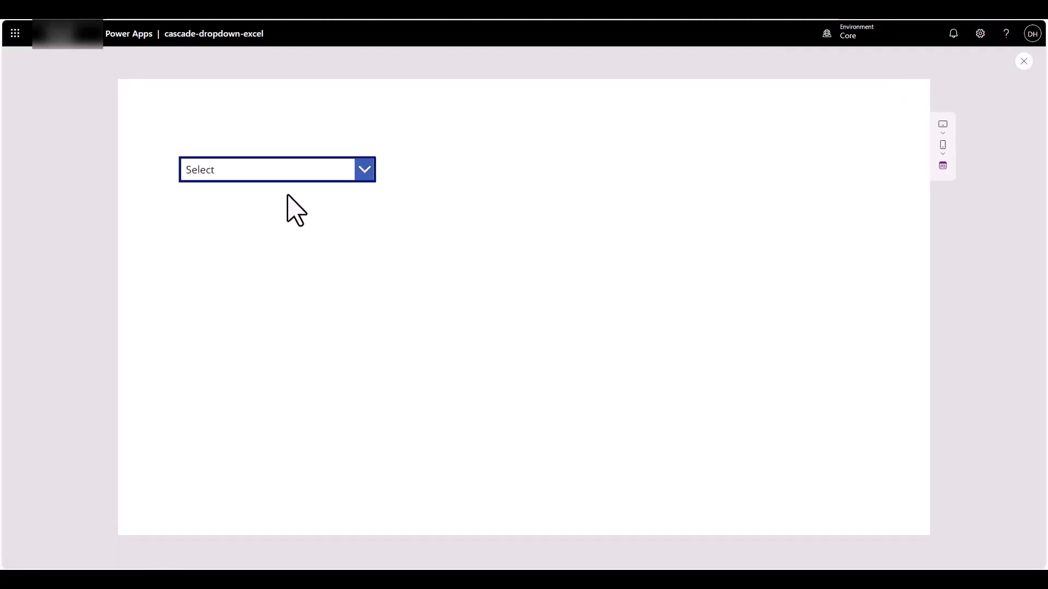
{"action": "left_click", "coordinate": [1024, 61]}
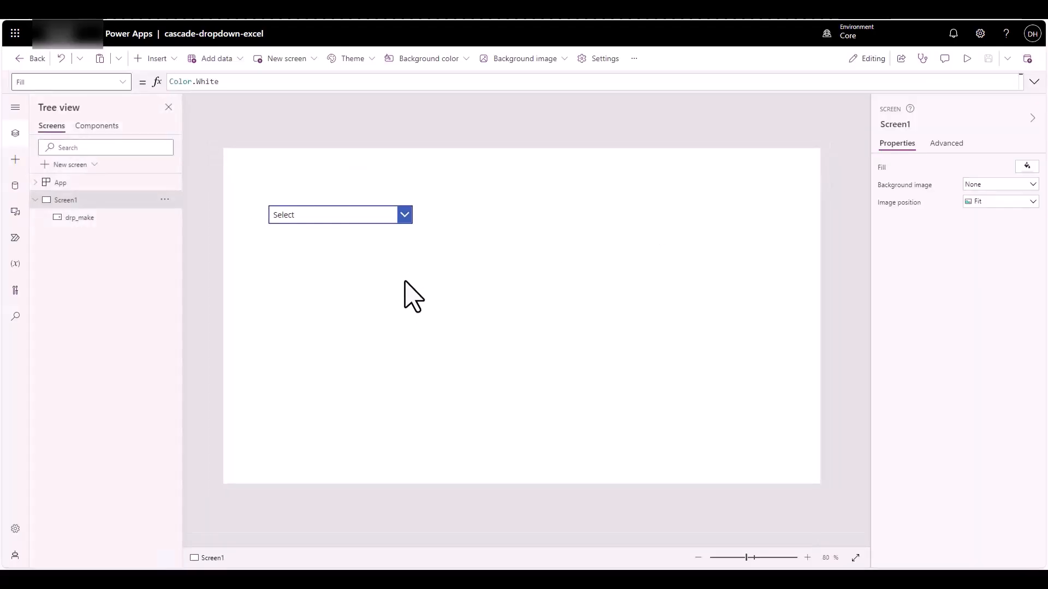
Insert a second Drop down control on Screen1 and place it below drp_make at X 104, Y 225.
{"action": "left_click", "coordinate": [171, 60]}
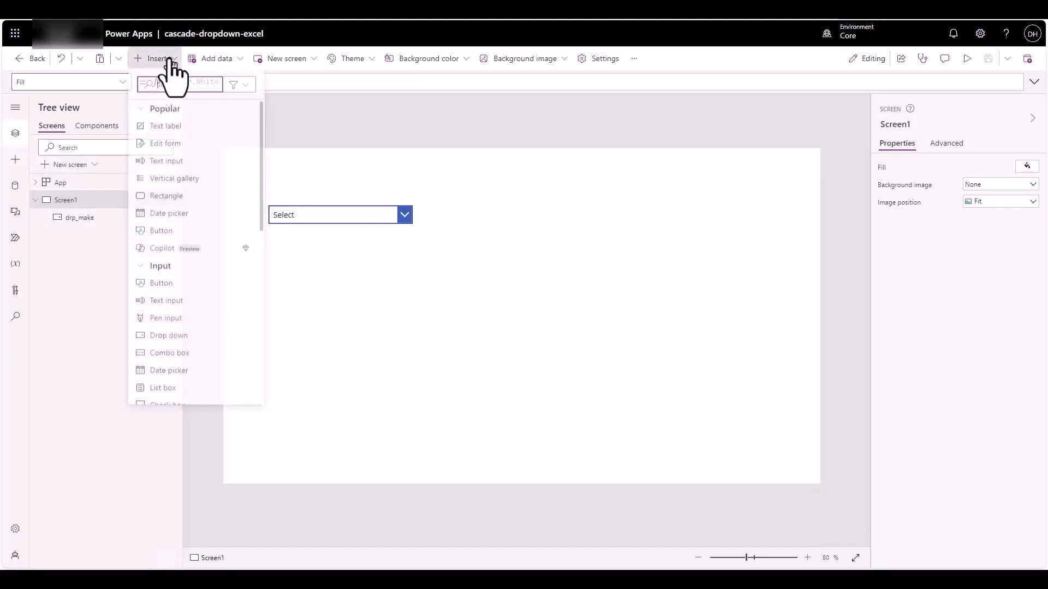
{"action": "type", "text": "drop"}
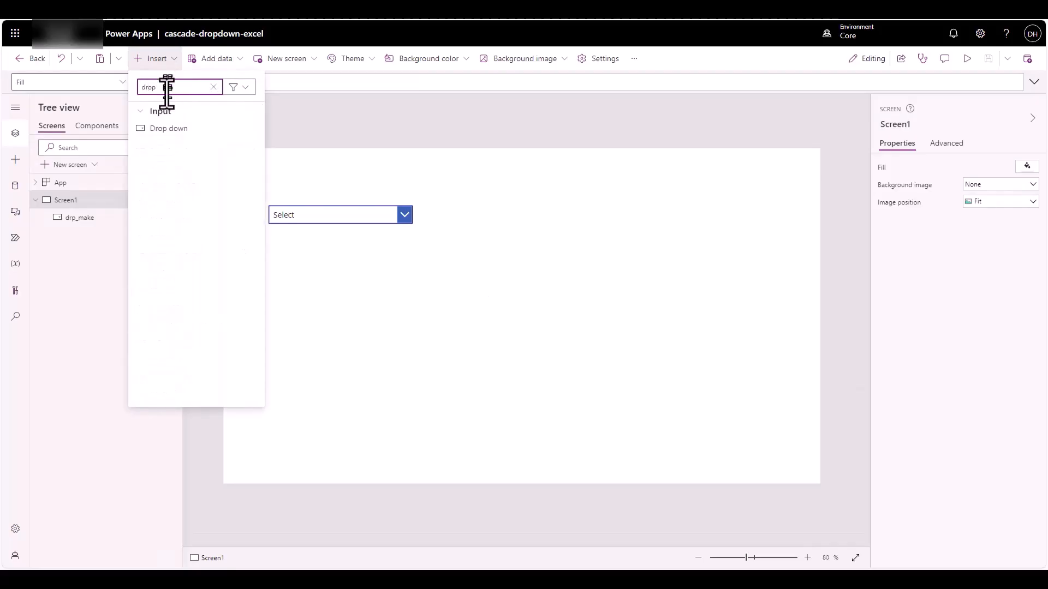
{"action": "left_click", "coordinate": [165, 128]}
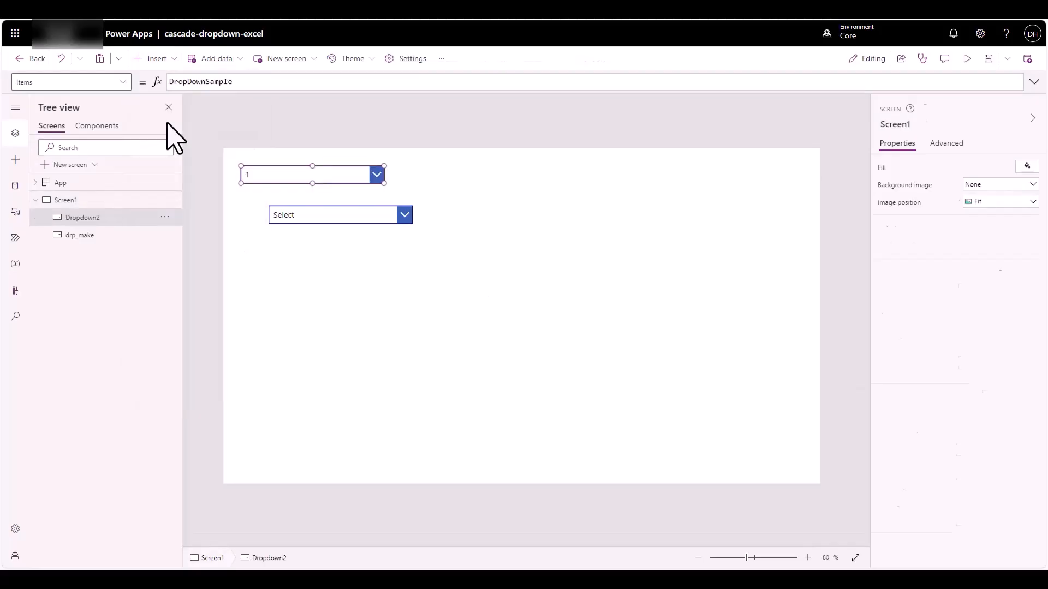
{"action": "left_click_drag", "start_coordinate": [283, 164], "coordinate": [311, 246]}
Rename the second dropdown control as drp_model.
{"action": "left_click", "coordinate": [164, 216]}
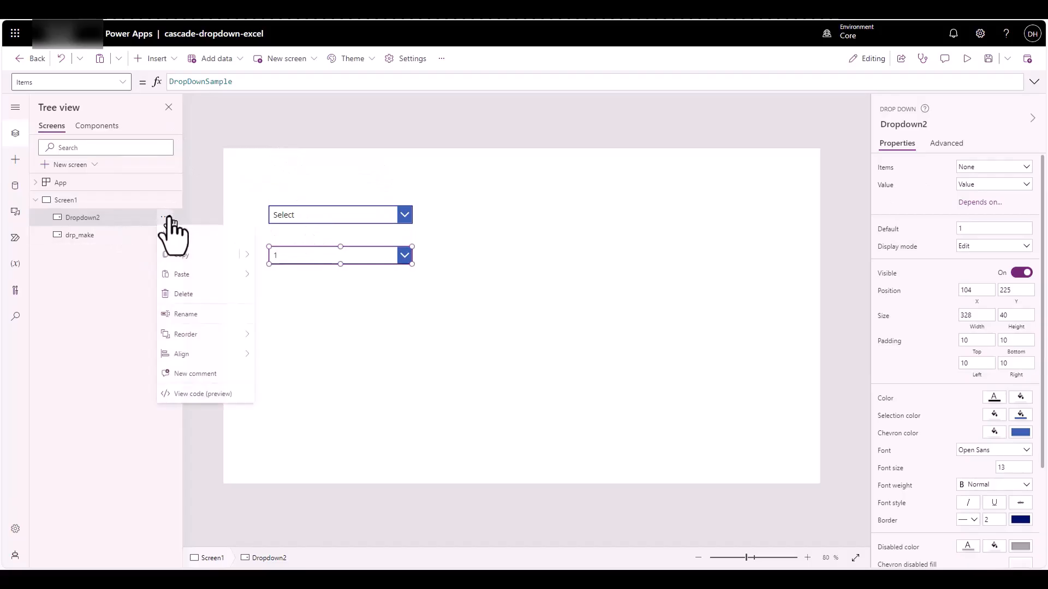
{"action": "left_click", "coordinate": [199, 314]}
{"action": "key", "text": "BackSpace"}
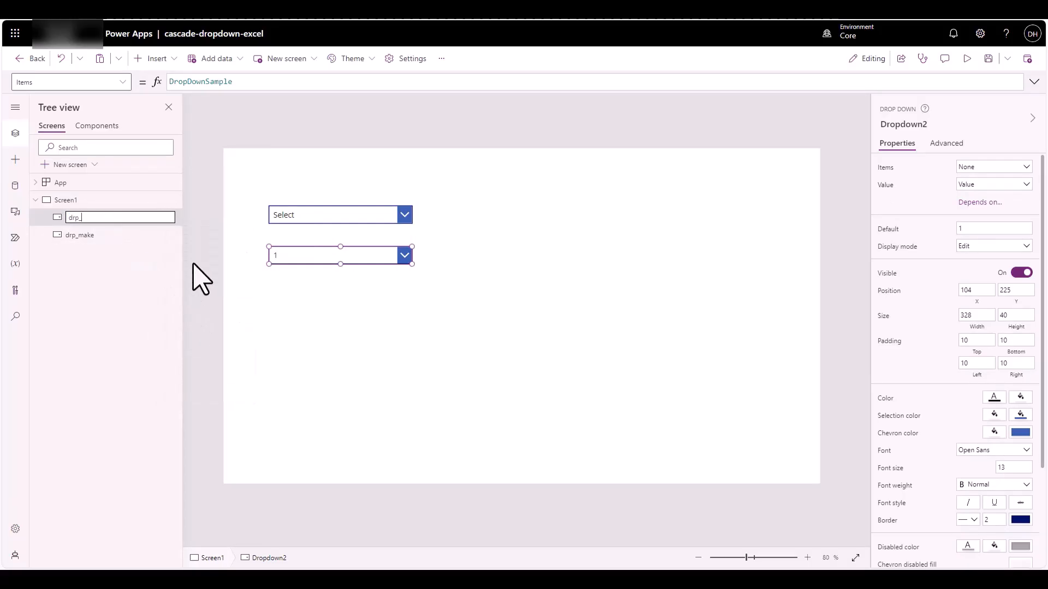
{"action": "key", "text": "Tab"}
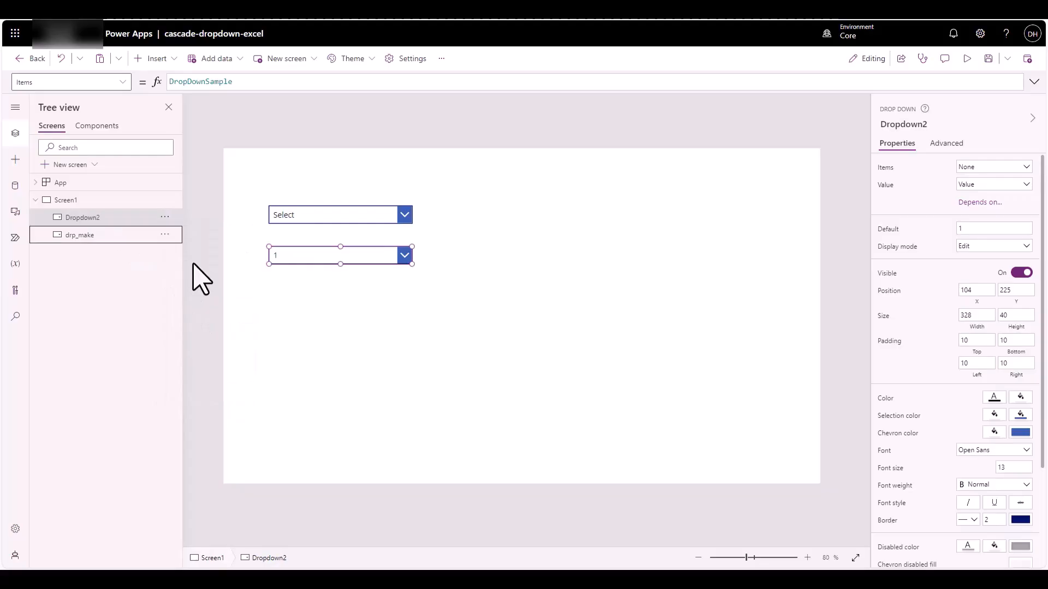
Source drp_model from the cars table's Model field, and make it depend on drp_make's Value matching the Make field.
{"action": "left_click", "coordinate": [344, 251]}
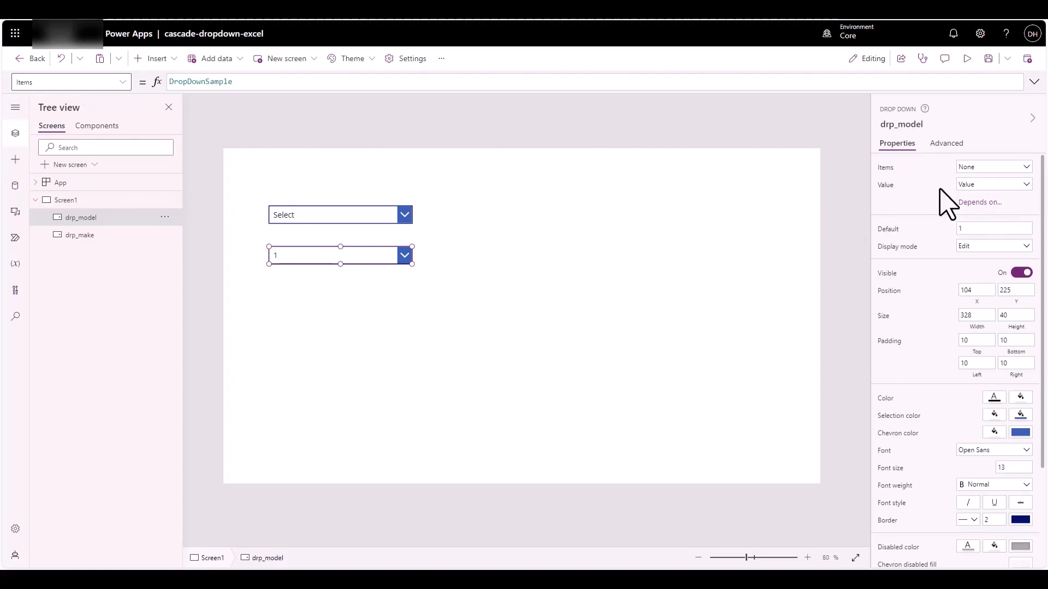
{"action": "left_click", "coordinate": [1025, 167]}
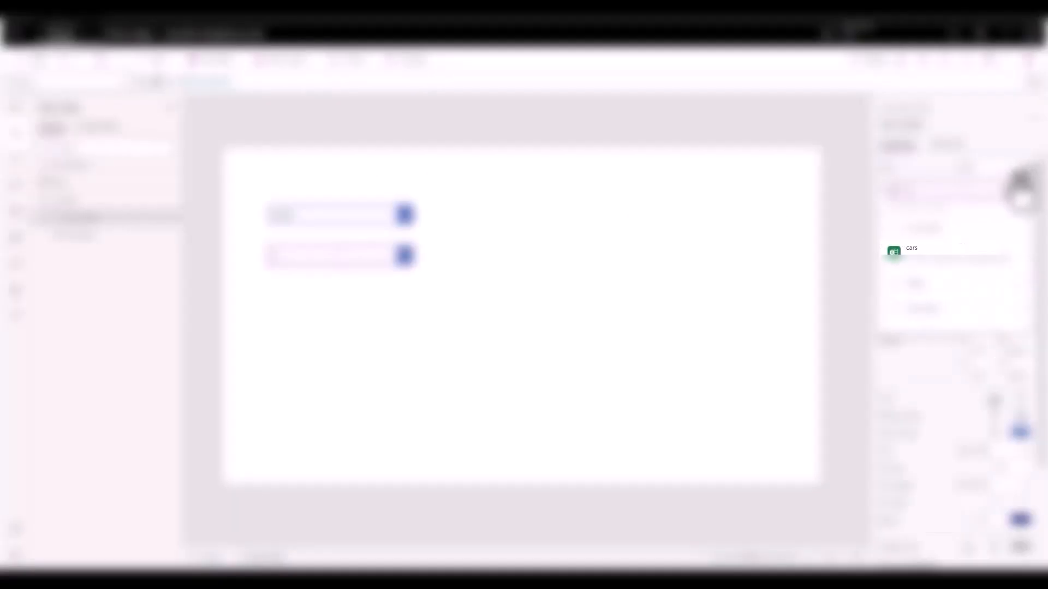
{"action": "left_click", "coordinate": [949, 254]}
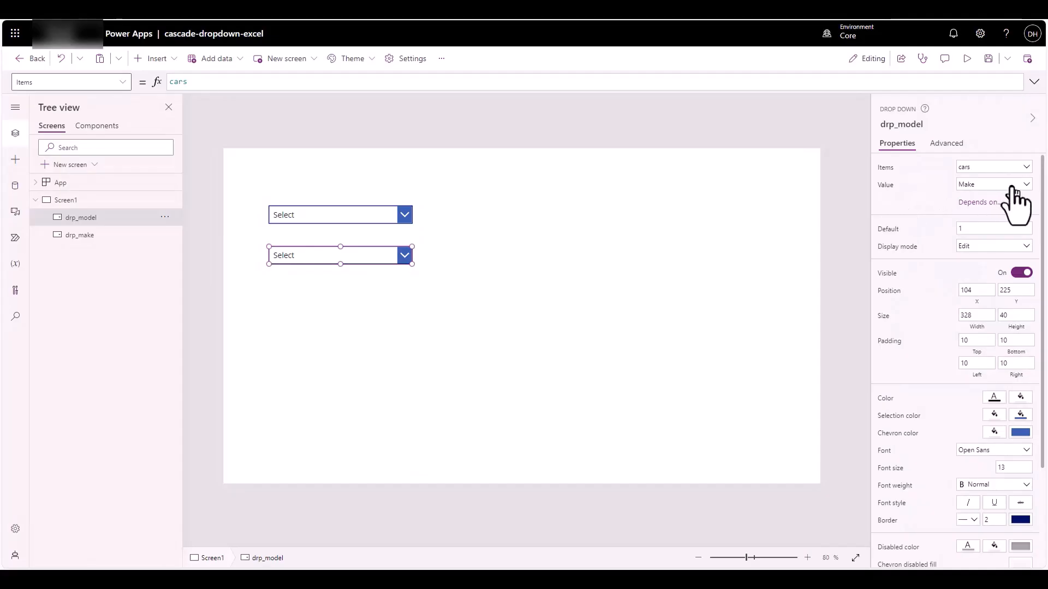
{"action": "left_click", "coordinate": [1014, 186]}
{"action": "left_click", "coordinate": [993, 211]}
{"action": "left_click", "coordinate": [970, 208]}
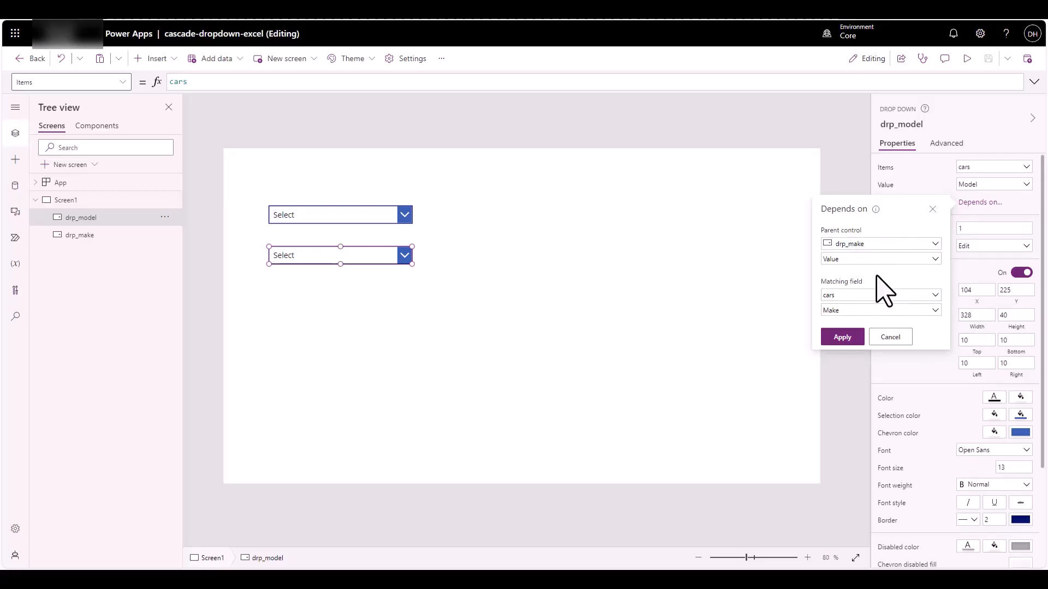
{"action": "left_click", "coordinate": [842, 339]}
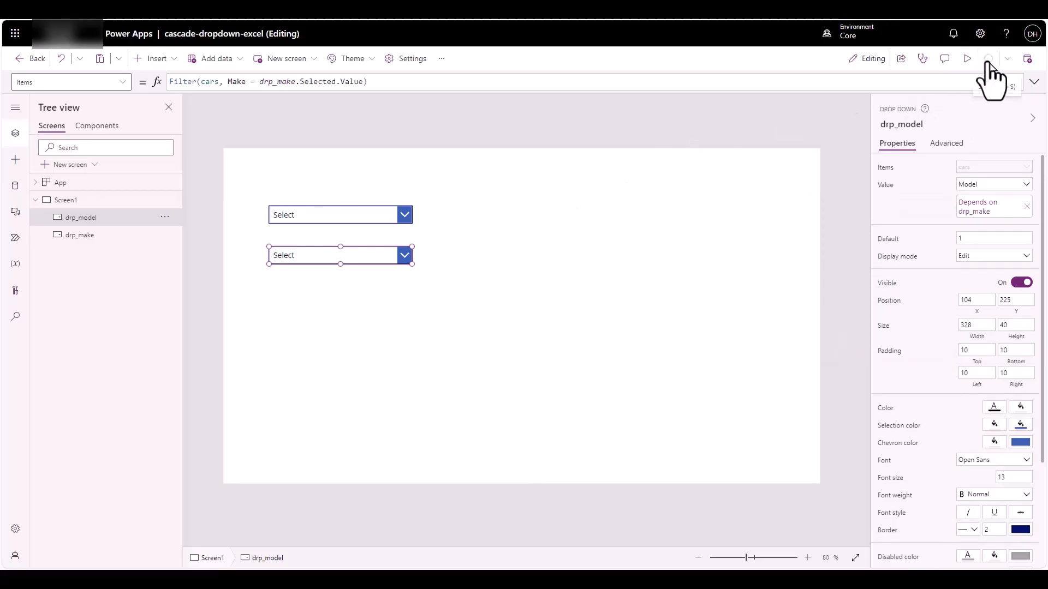
Preview the app and check the model options offered when the make is Tesla and when it is BMW.
{"action": "left_click", "coordinate": [967, 59]}
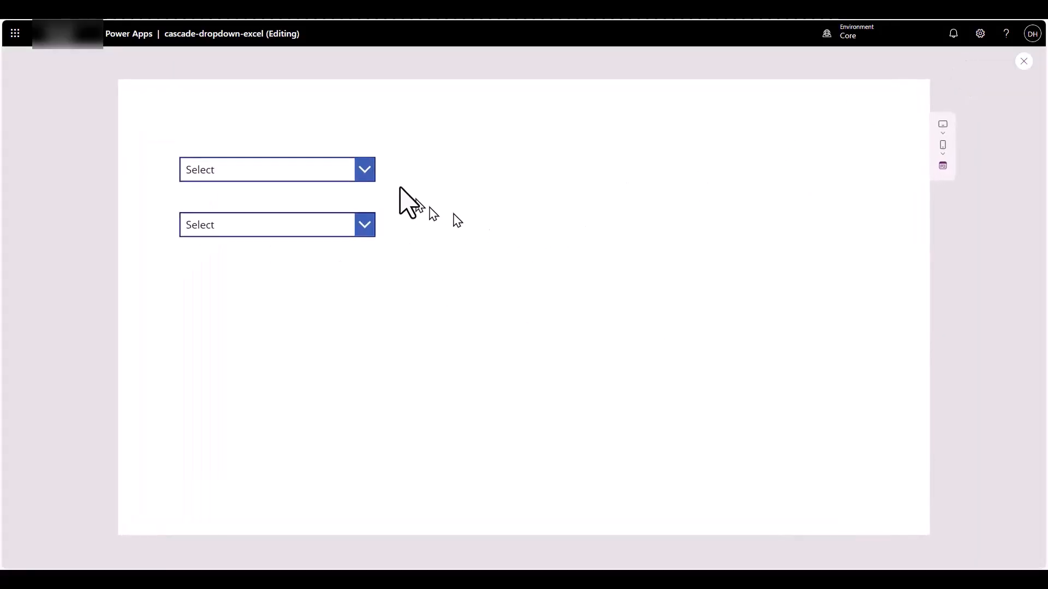
{"action": "left_click", "coordinate": [367, 174]}
{"action": "left_click", "coordinate": [322, 220]}
{"action": "left_click", "coordinate": [363, 224]}
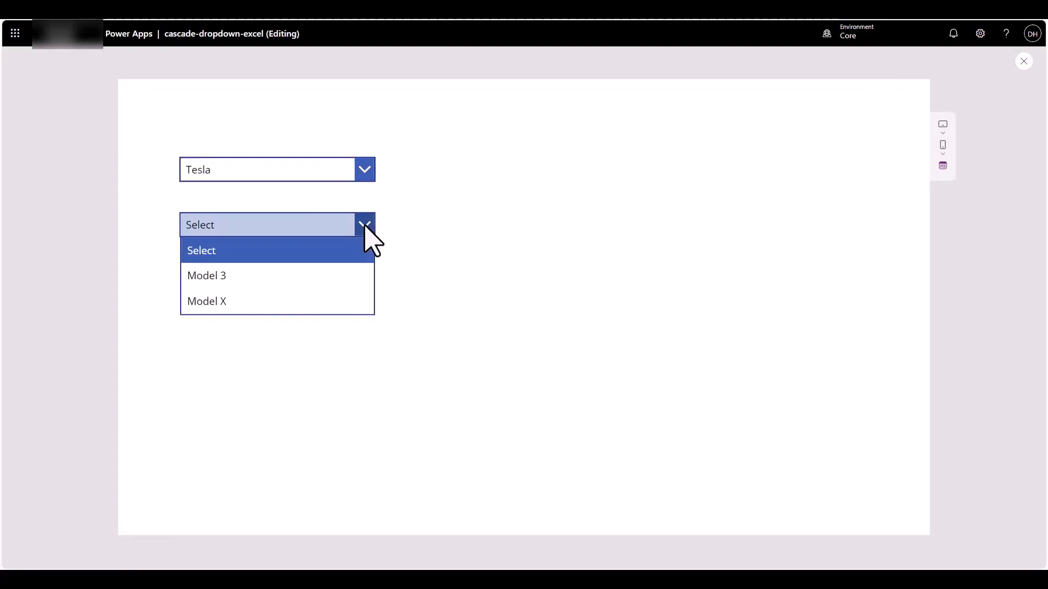
{"action": "left_click", "coordinate": [398, 229]}
{"action": "left_click", "coordinate": [365, 171]}
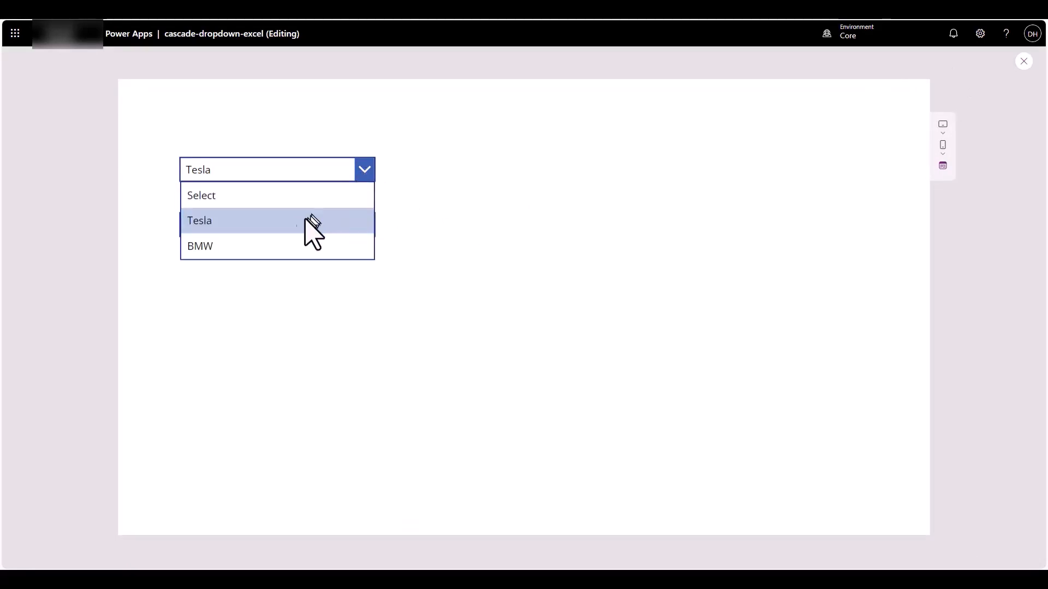
{"action": "left_click", "coordinate": [280, 244]}
{"action": "left_click", "coordinate": [366, 225]}
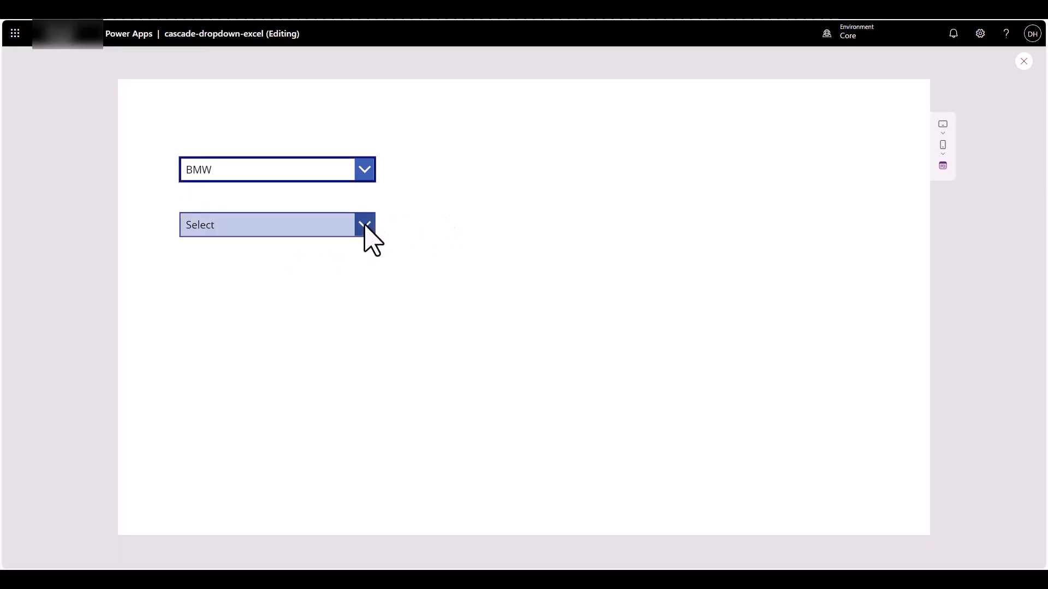
{"action": "left_click", "coordinate": [435, 247]}
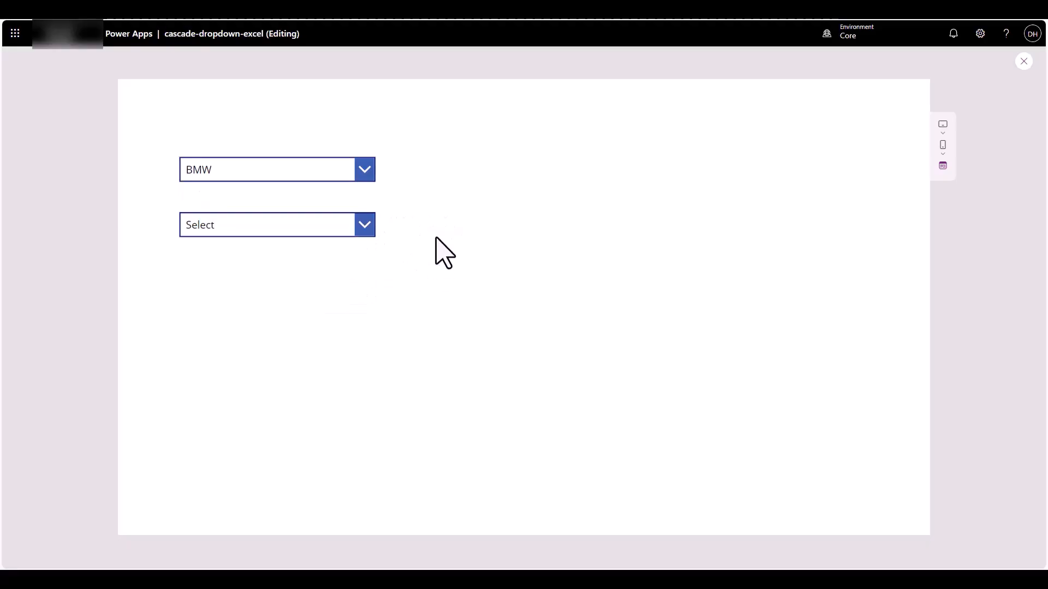
Return the make selection from BMW to Select and leave the preview.
{"action": "left_click", "coordinate": [362, 170]}
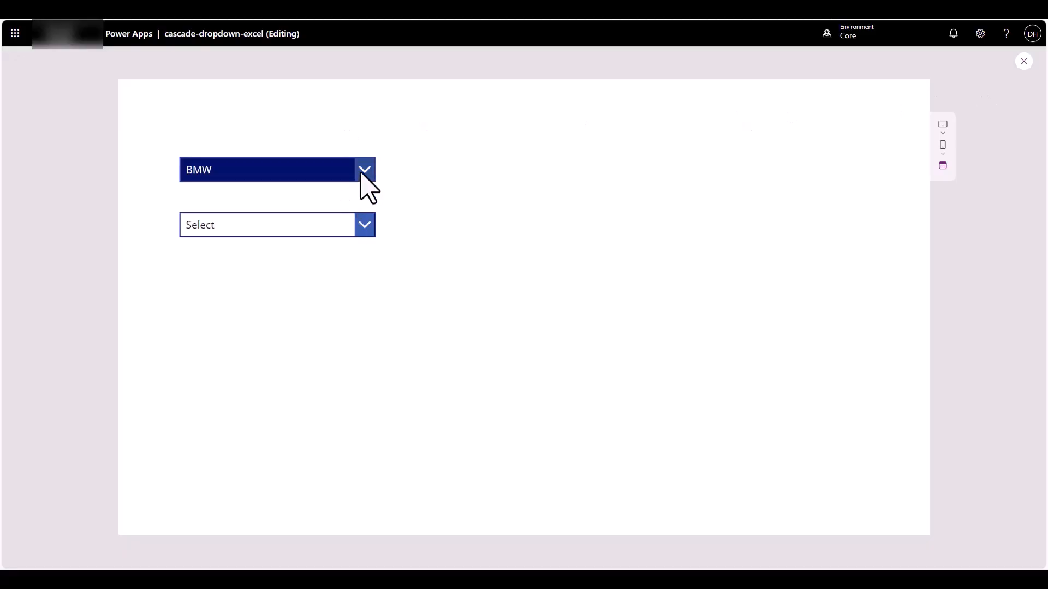
{"action": "left_click", "coordinate": [314, 202]}
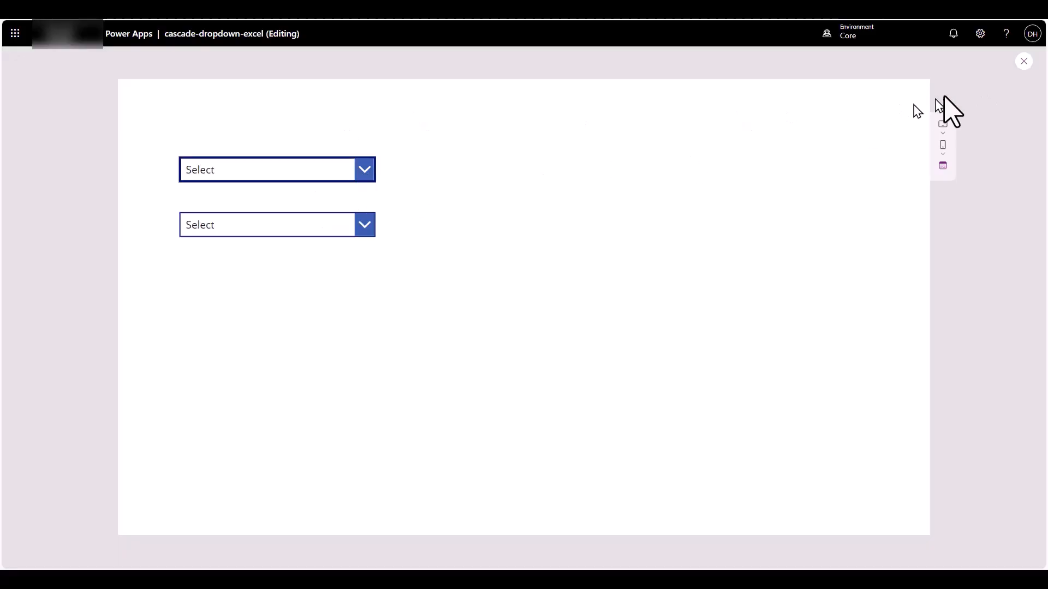
{"action": "left_click", "coordinate": [1024, 62]}
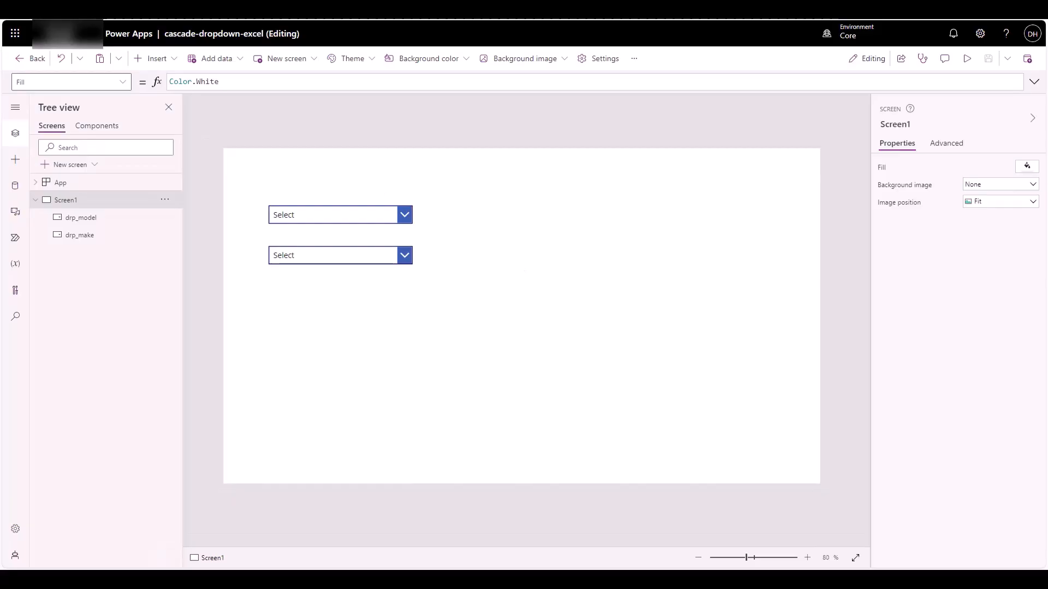
Set drp_model's OnChange formula to Launch(drp_model.SelectedText.URL) and save the app.
{"action": "left_click", "coordinate": [373, 258]}
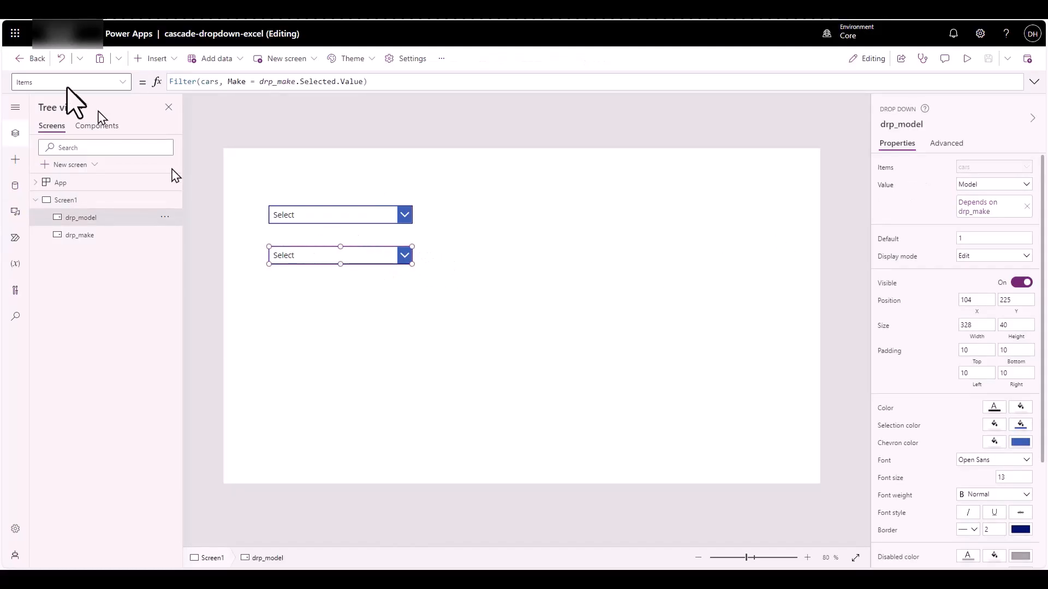
{"action": "left_click", "coordinate": [123, 83]}
{"action": "scroll", "coordinate": [92, 207], "scroll_direction": "down", "scroll_amount": 3}
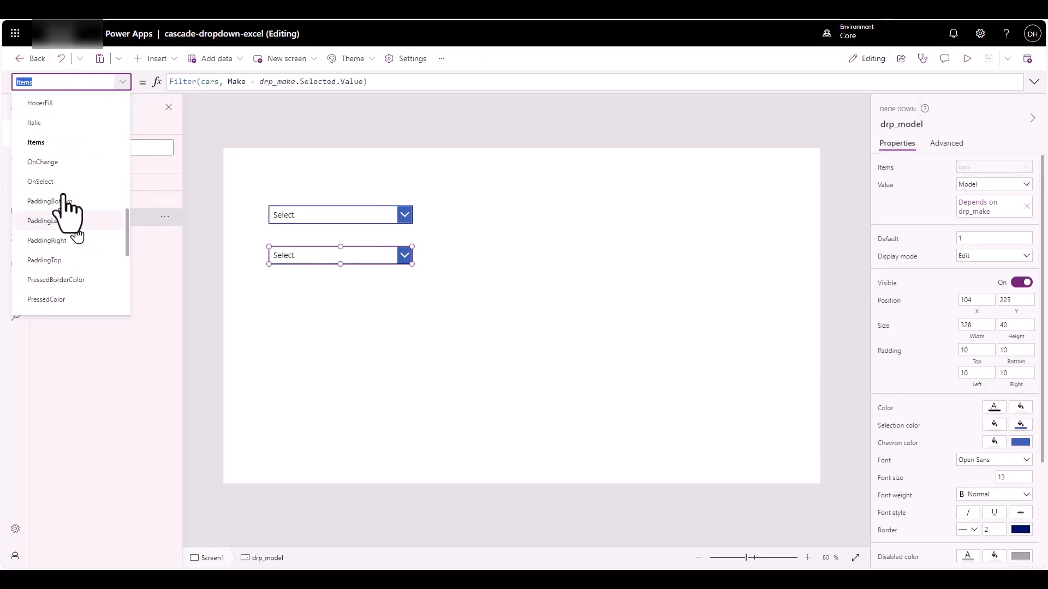
{"action": "left_click", "coordinate": [42, 162]}
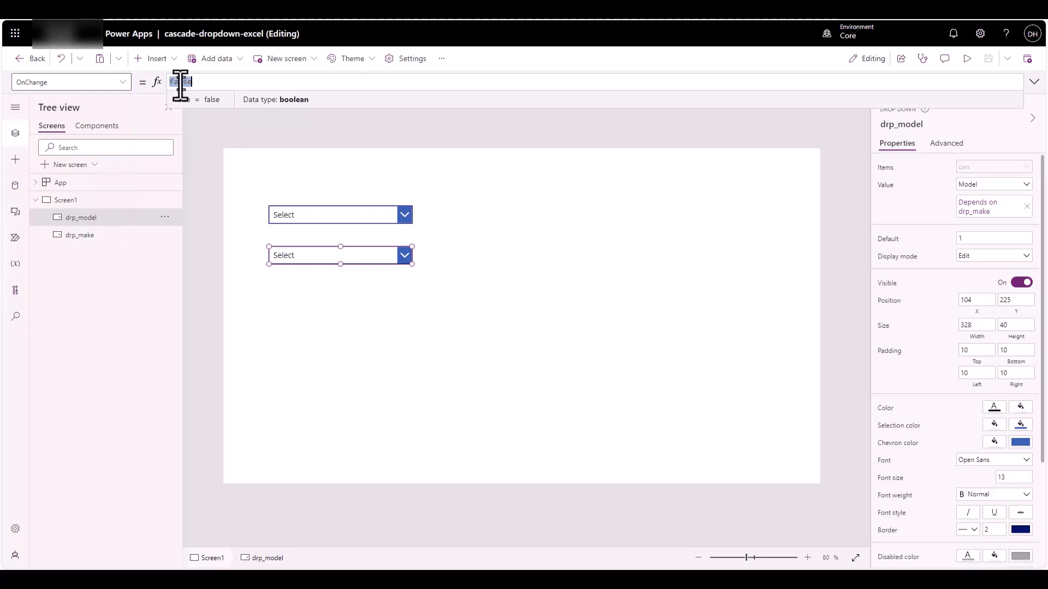
{"action": "type", "text": "la"}
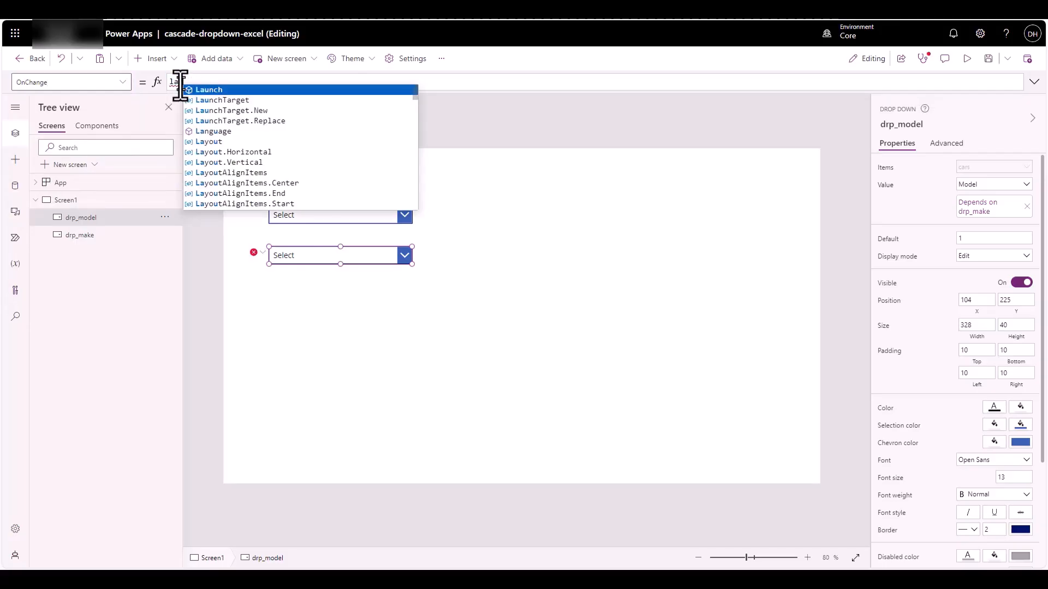
{"action": "type", "text": "u"}
{"action": "key", "text": "Tab"}
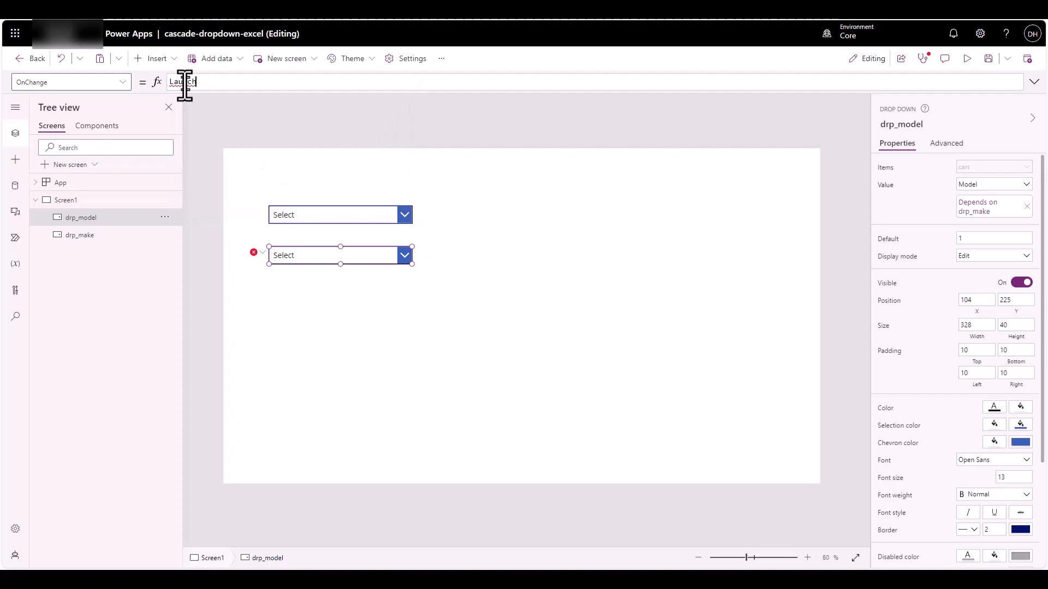
{"action": "type", "text": "("}
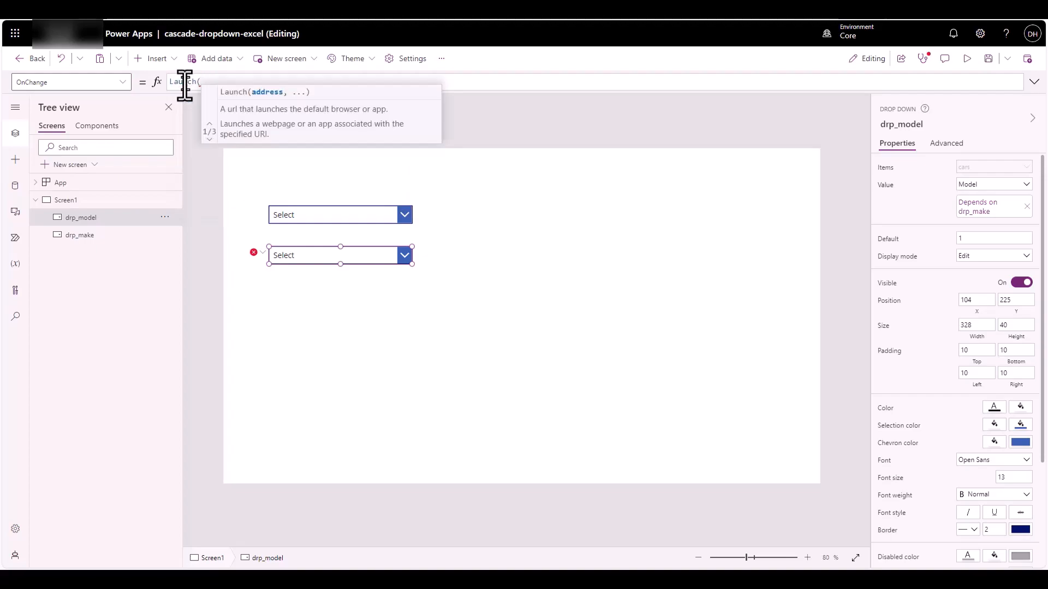
{"action": "type", "text": "drp"}
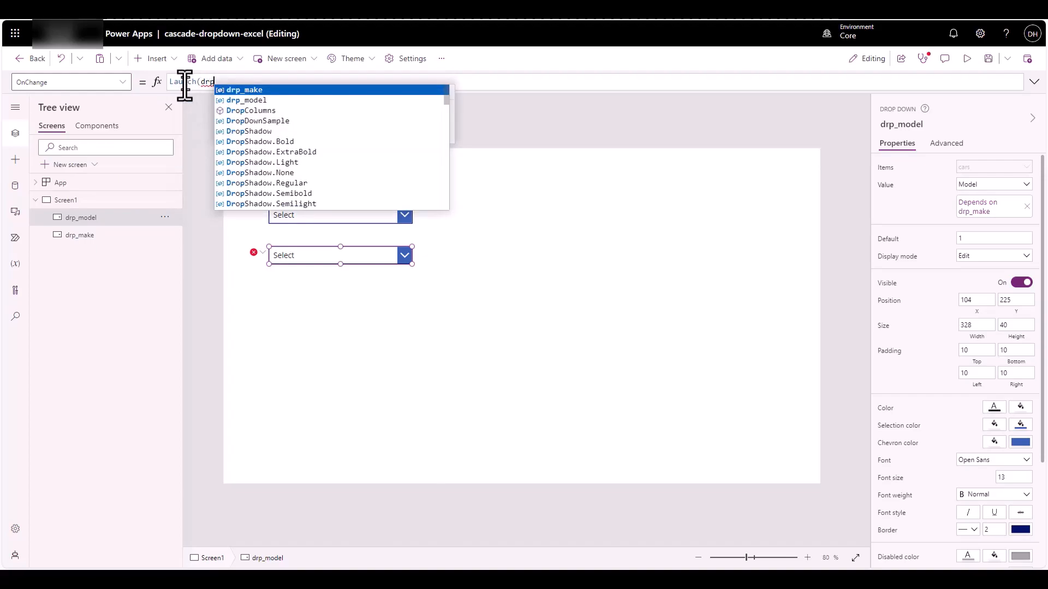
{"action": "left_click", "coordinate": [244, 101]}
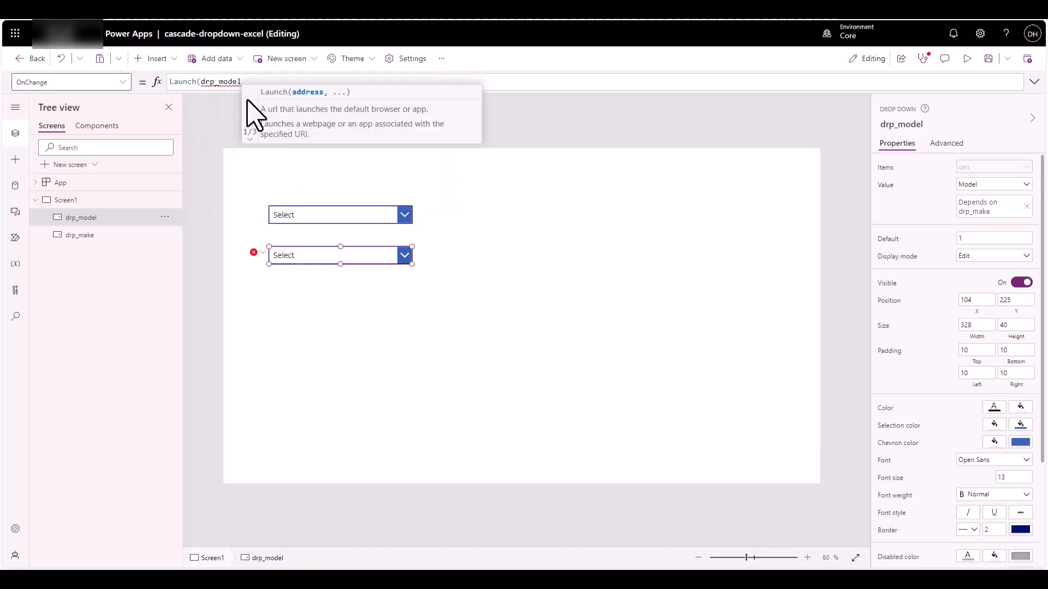
{"action": "type", "text": ".Se"}
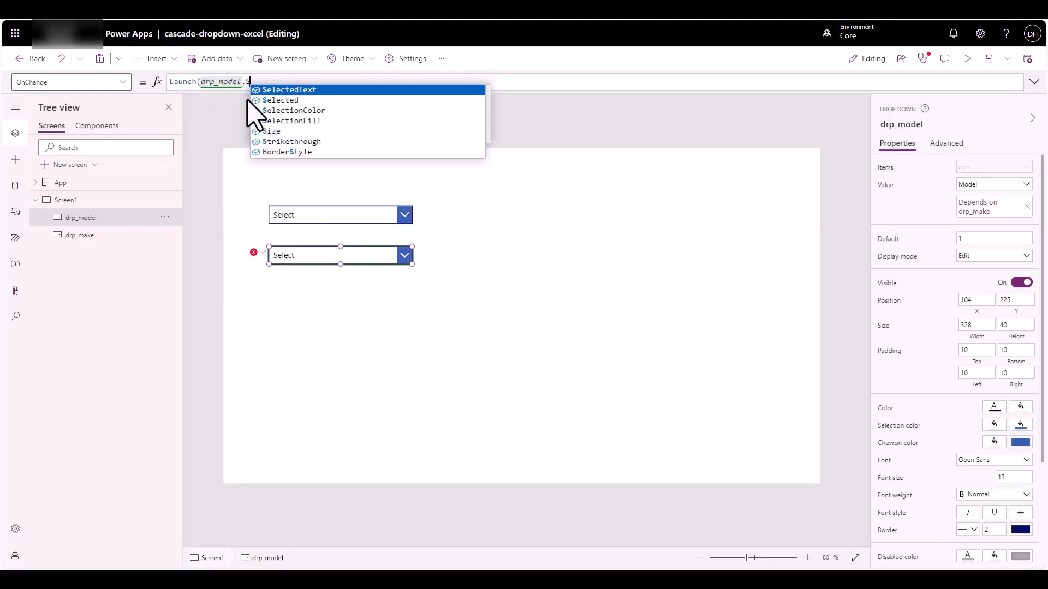
{"action": "left_click", "coordinate": [305, 91]}
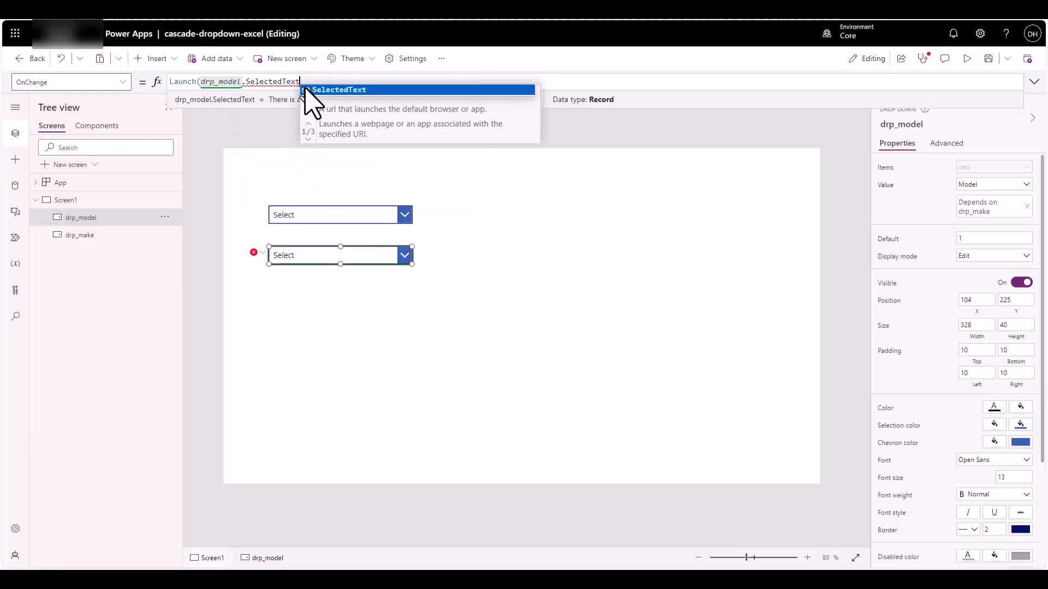
{"action": "type", "text": "."}
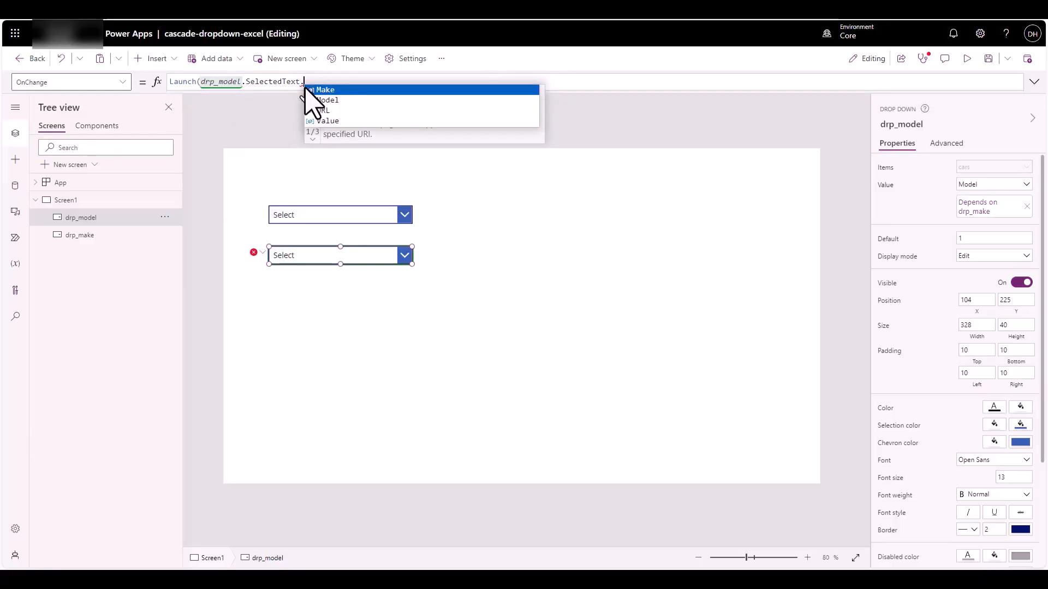
{"action": "left_click", "coordinate": [338, 111]}
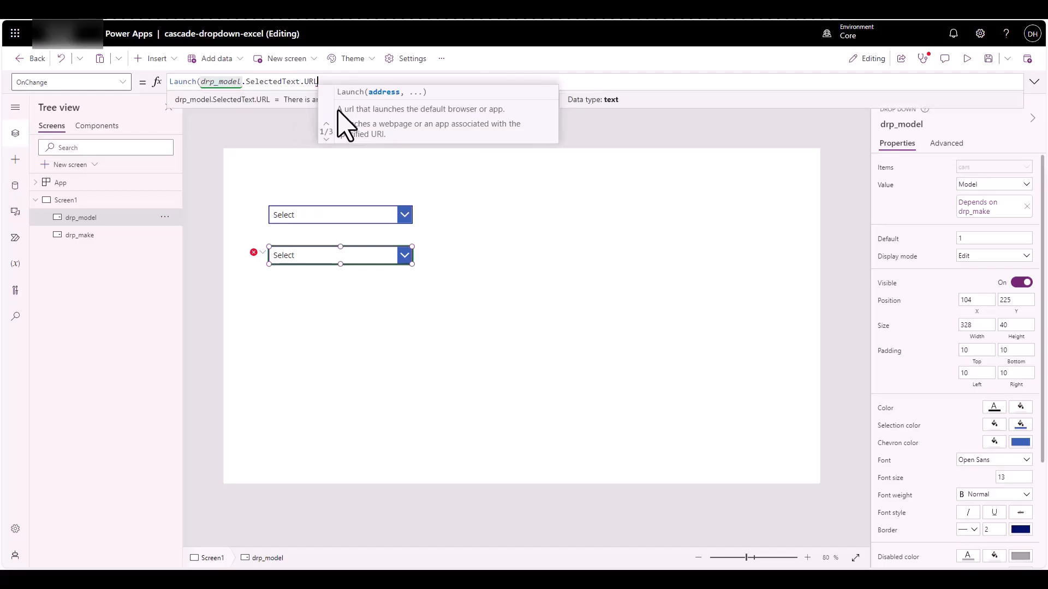
{"action": "type", "text": ")"}
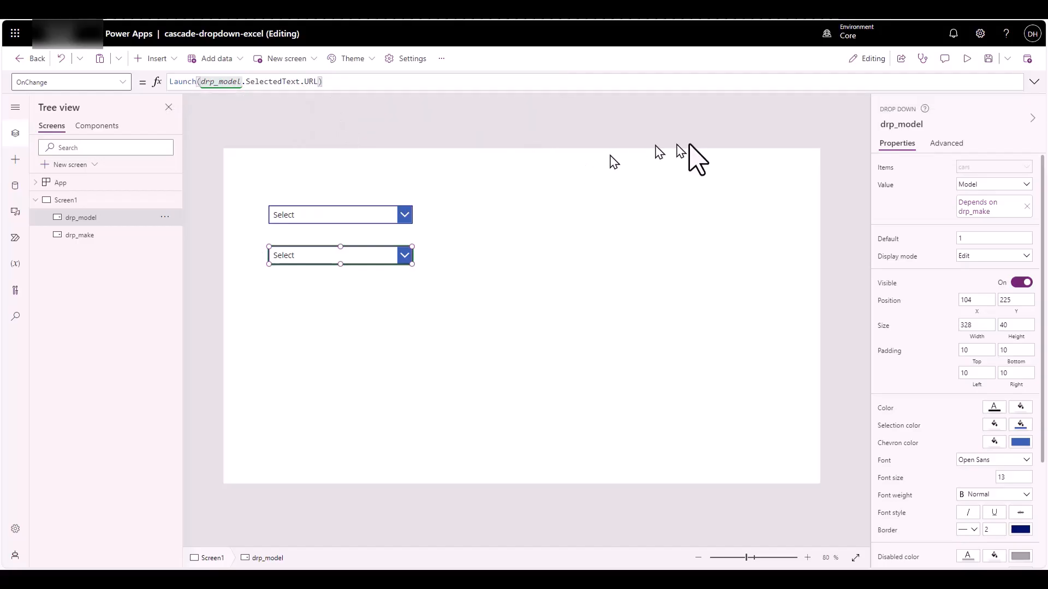
{"action": "left_click", "coordinate": [988, 60]}
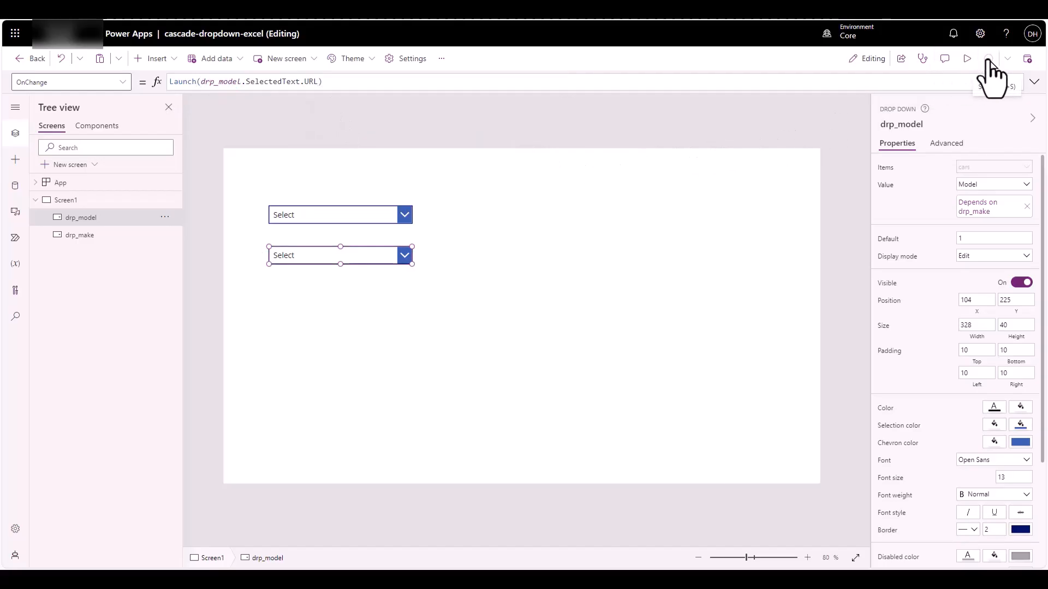
Preview the app and test the link launch by choosing the make Tesla and the model Model X.
{"action": "left_click", "coordinate": [967, 59]}
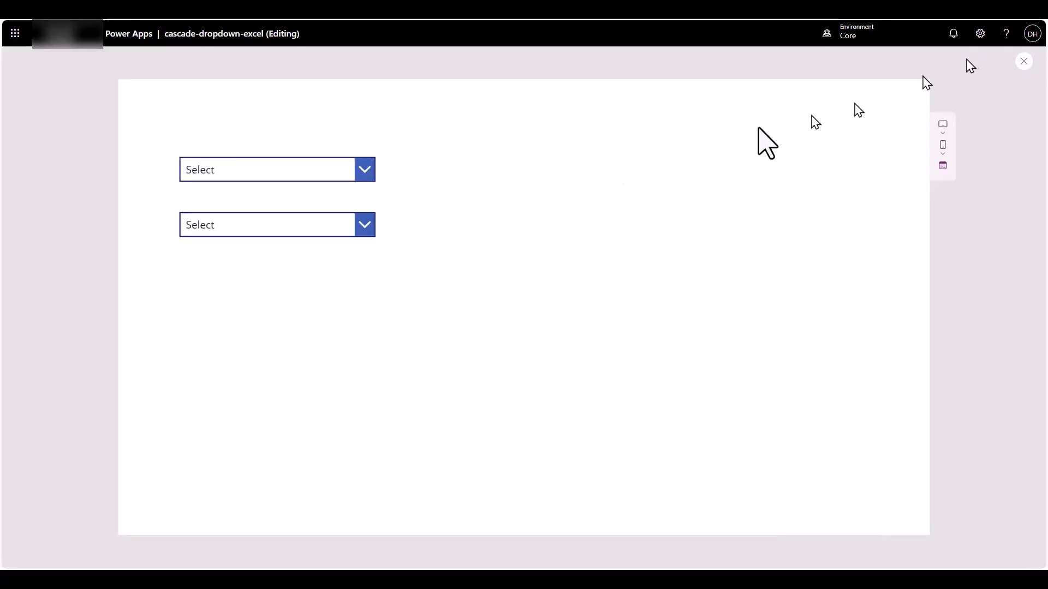
{"action": "left_click", "coordinate": [362, 170]}
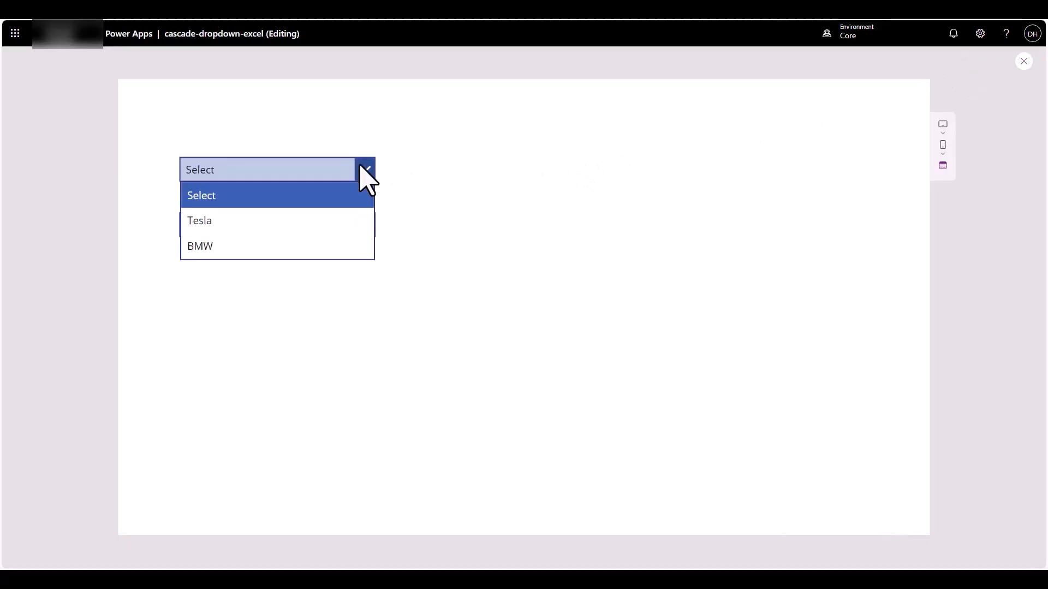
{"action": "left_click", "coordinate": [307, 221]}
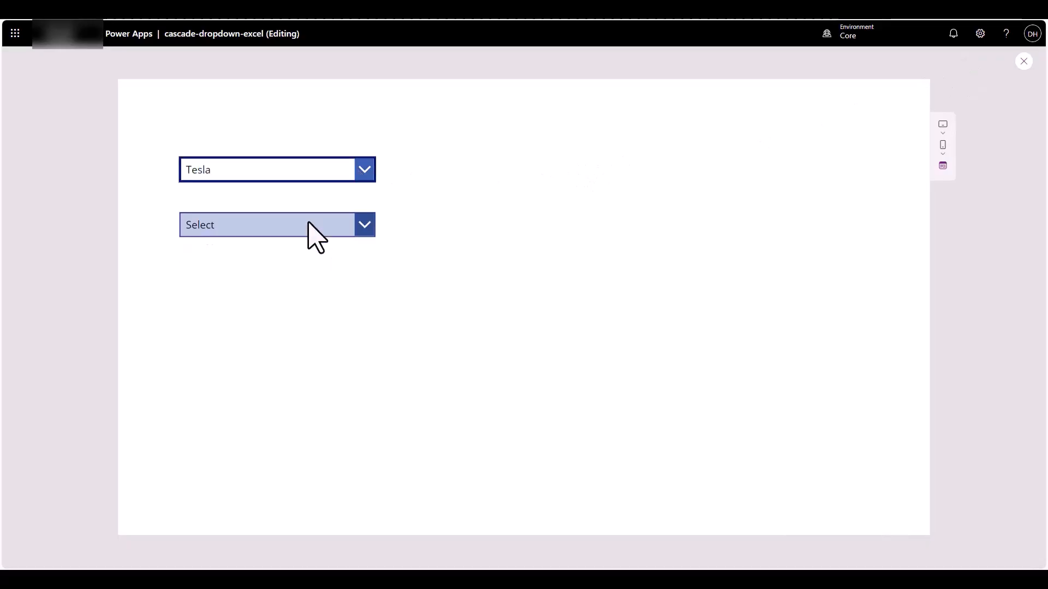
{"action": "left_click", "coordinate": [366, 226]}
{"action": "left_click", "coordinate": [320, 300]}
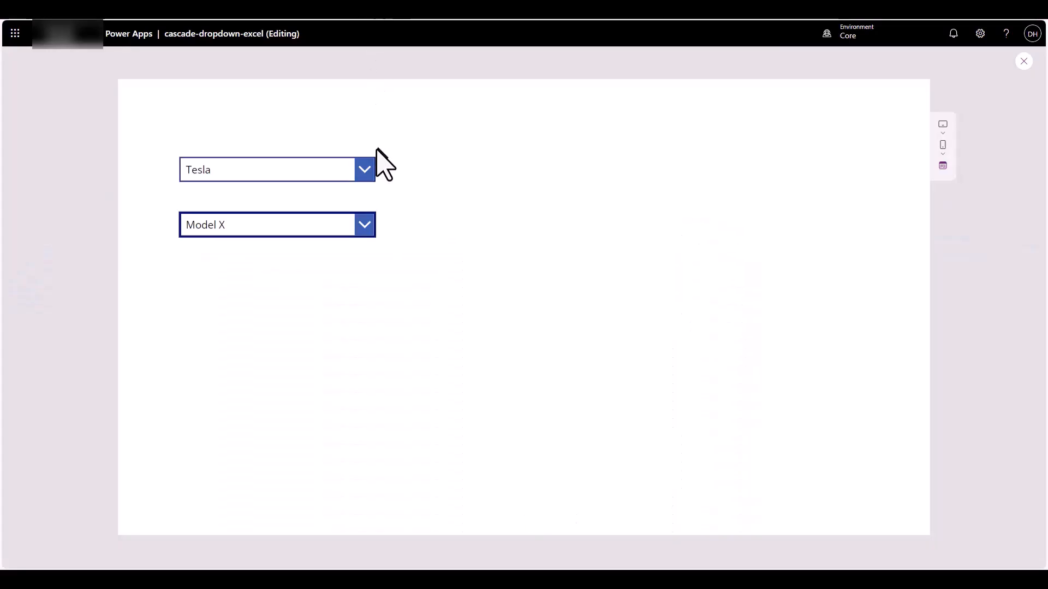
Test the link launch for another make by choosing BMW and the model X3.
{"action": "left_click", "coordinate": [364, 170]}
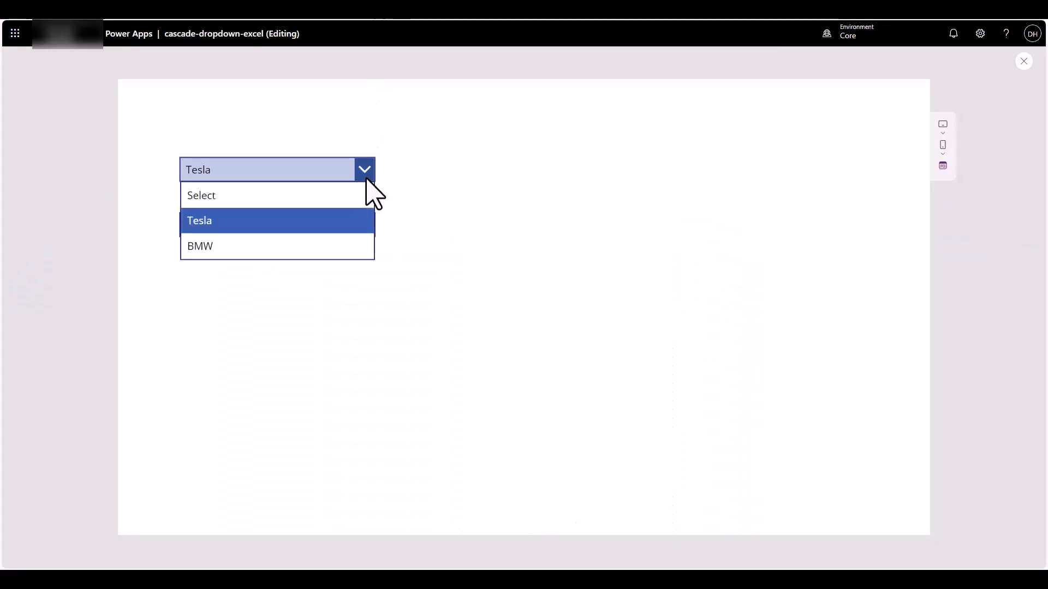
{"action": "left_click", "coordinate": [309, 247]}
{"action": "left_click", "coordinate": [360, 231]}
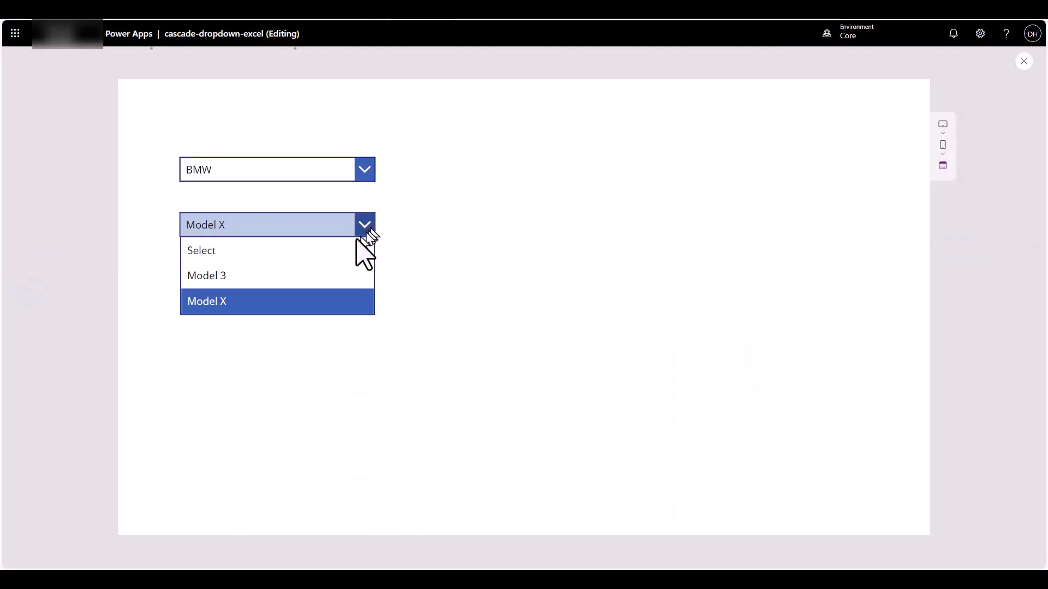
{"action": "left_click", "coordinate": [257, 302]}
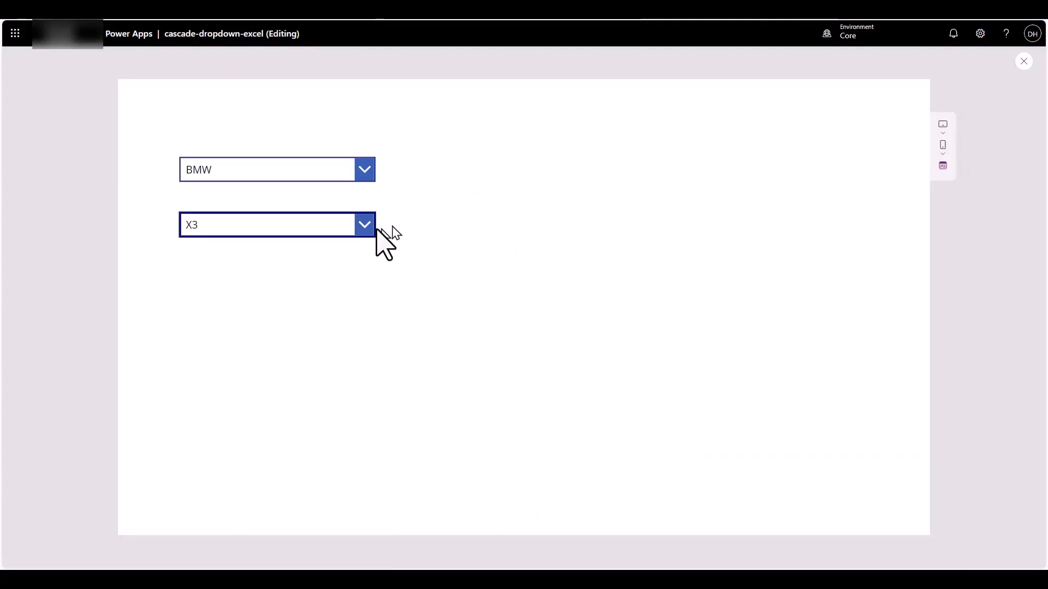
Return the model and make dropdowns to Select and leave the preview.
{"action": "left_click", "coordinate": [361, 230]}
{"action": "left_click", "coordinate": [303, 251]}
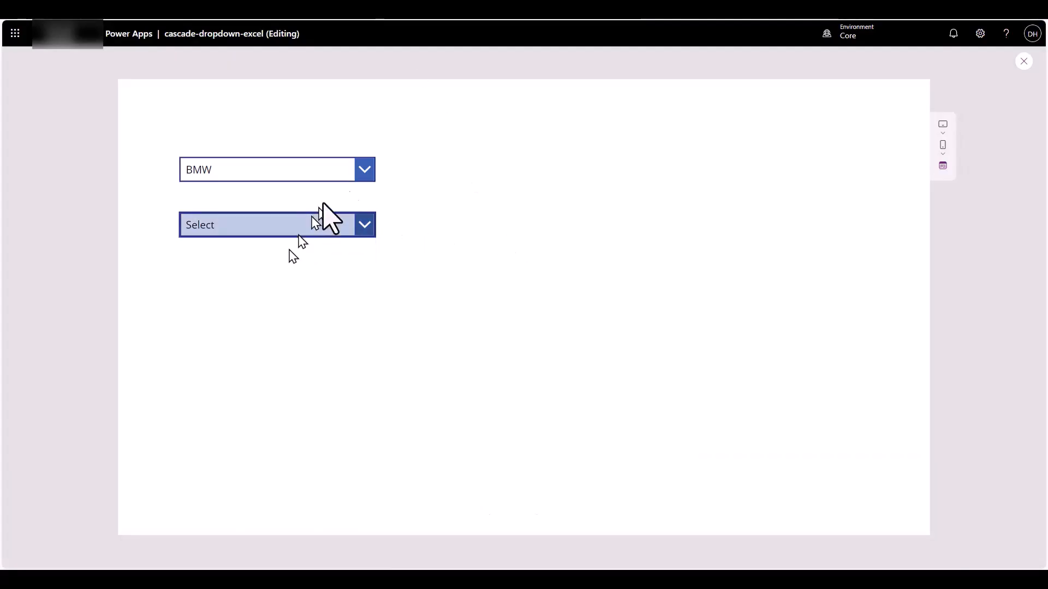
{"action": "left_click", "coordinate": [364, 170]}
{"action": "left_click", "coordinate": [316, 197]}
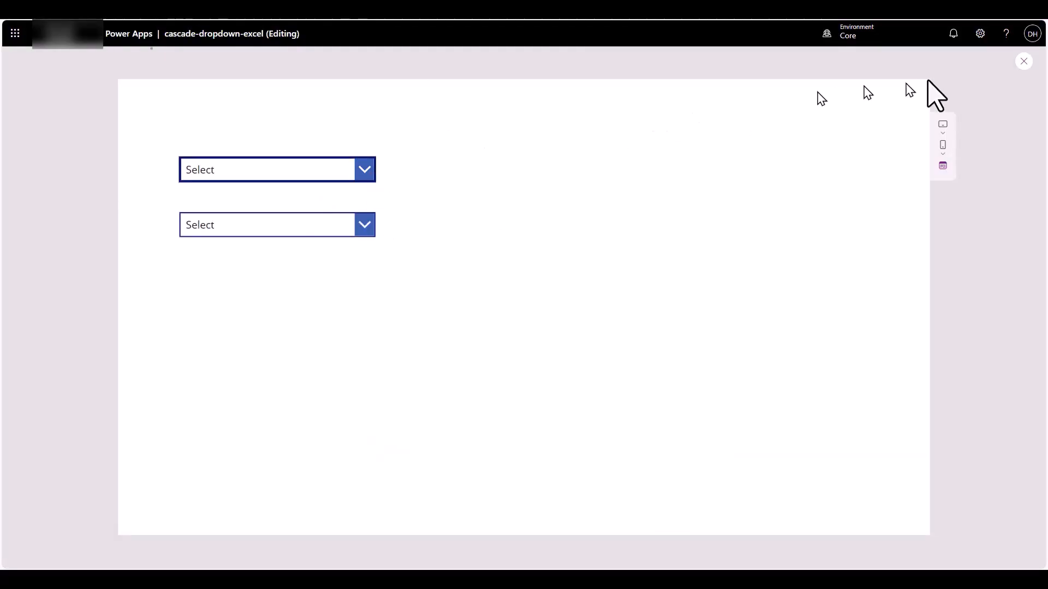
{"action": "left_click", "coordinate": [1024, 61]}
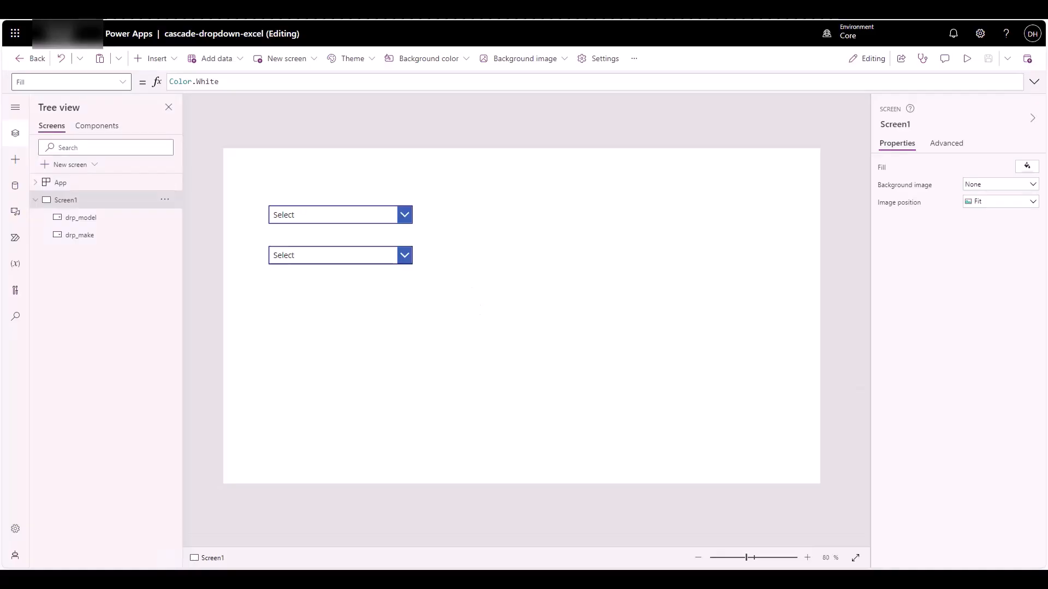
Insert a button below the two dropdowns, aligned with their right edge, and set its text to Reset.
{"action": "left_click", "coordinate": [166, 58]}
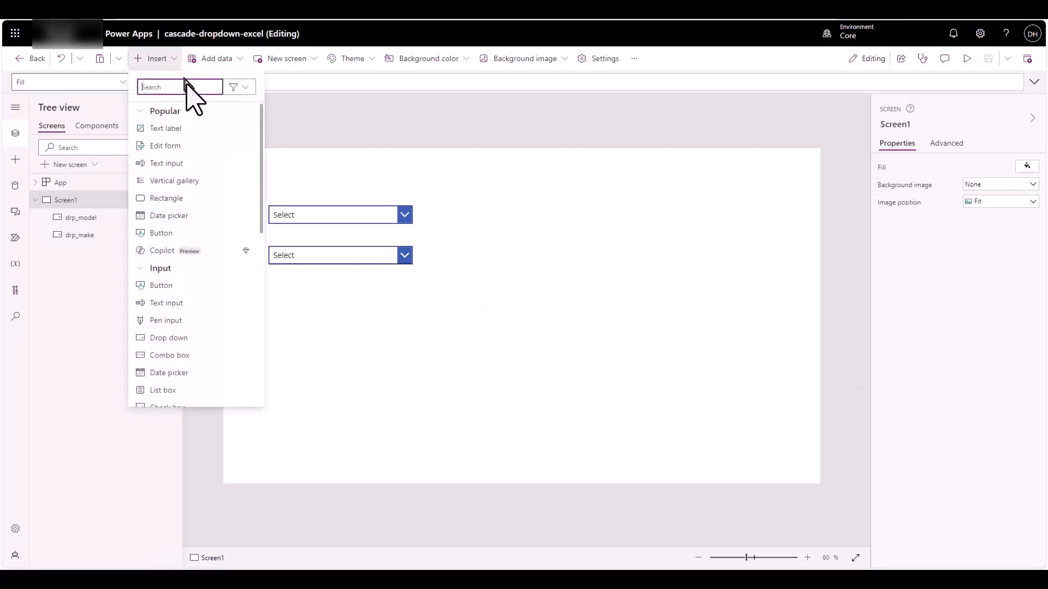
{"action": "left_click", "coordinate": [201, 233]}
{"action": "left_click_drag", "start_coordinate": [283, 168], "coordinate": [382, 297]}
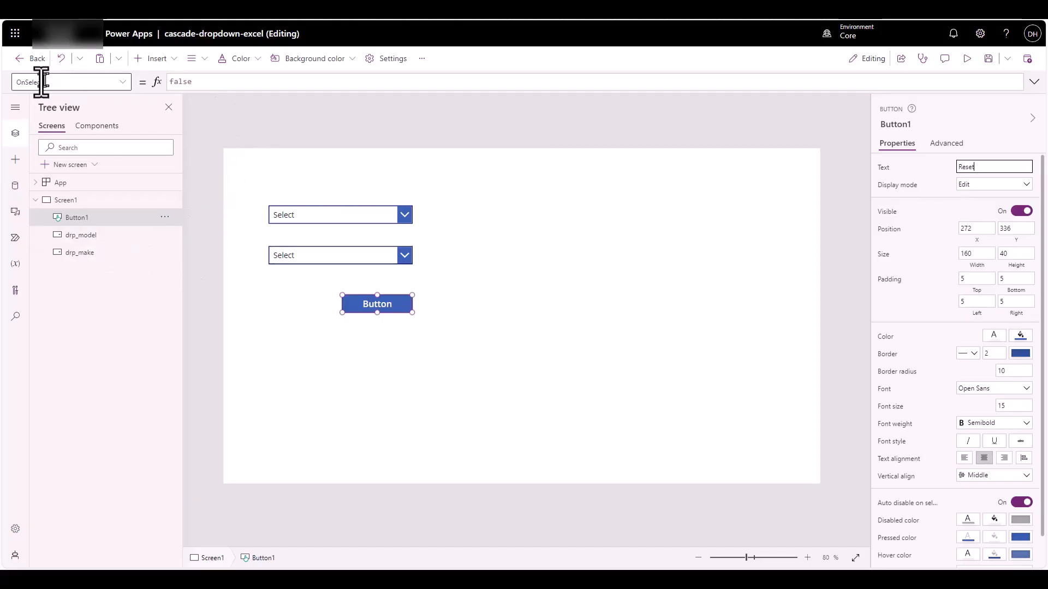
Set the Reset button's OnSelect formula to Reset(drp_make);Reset(drp_model).
{"action": "left_click", "coordinate": [206, 84]}
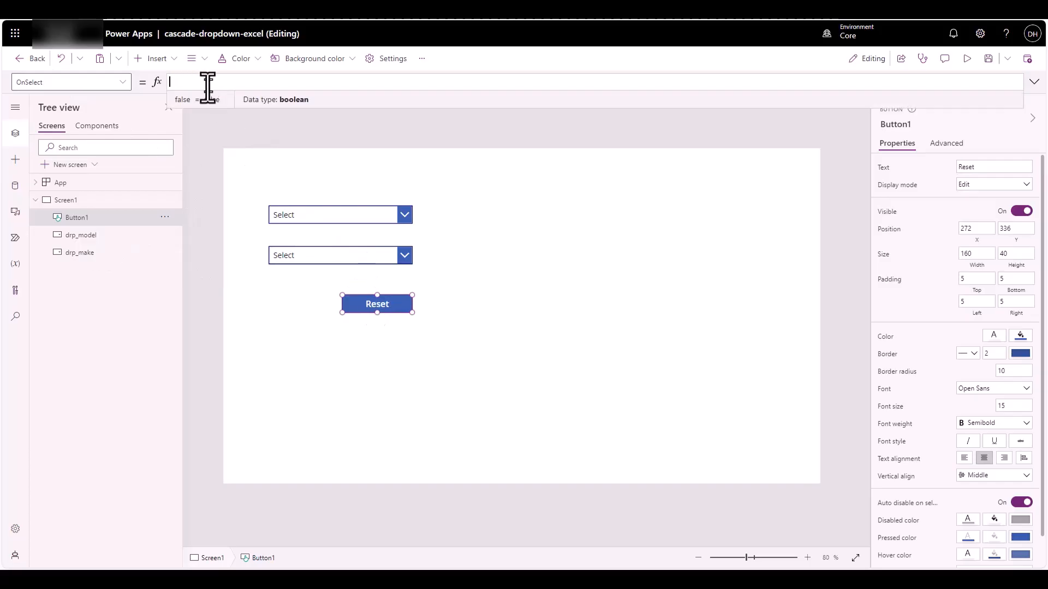
{"action": "type", "text": "reset"}
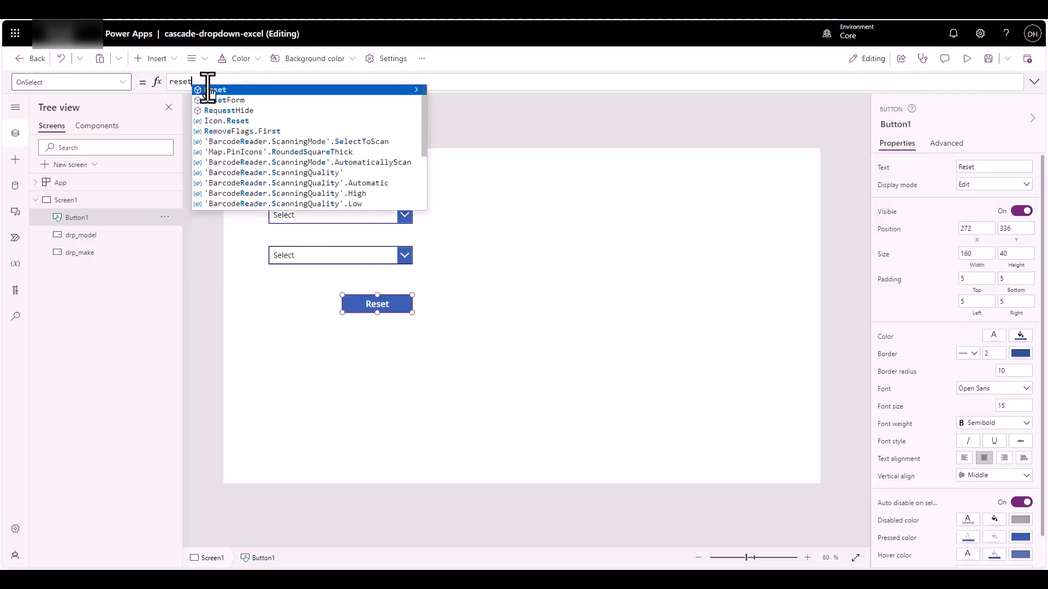
{"action": "key", "text": "Tab"}
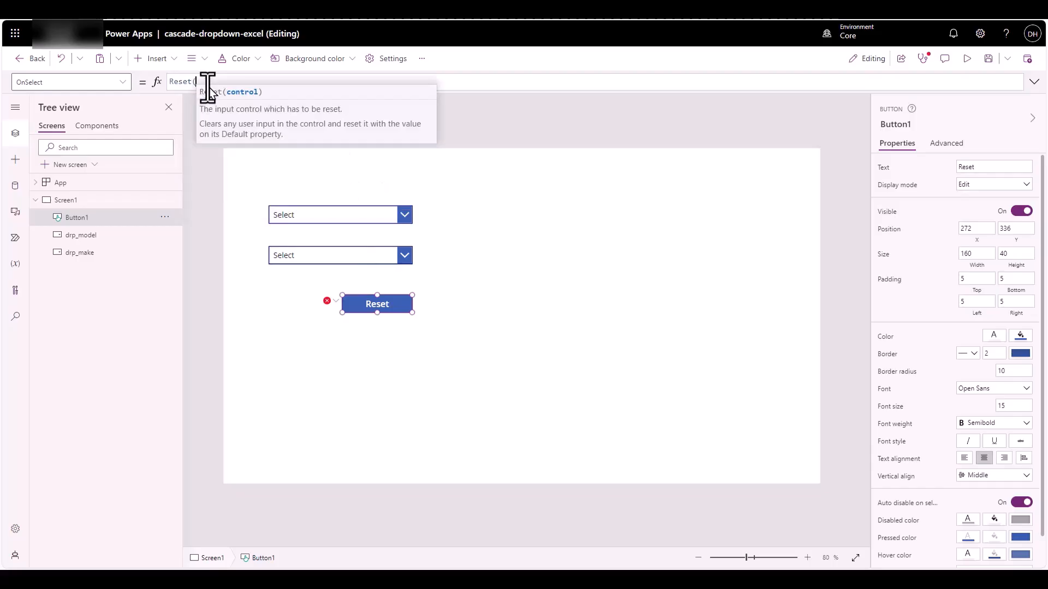
{"action": "type", "text": "drp"}
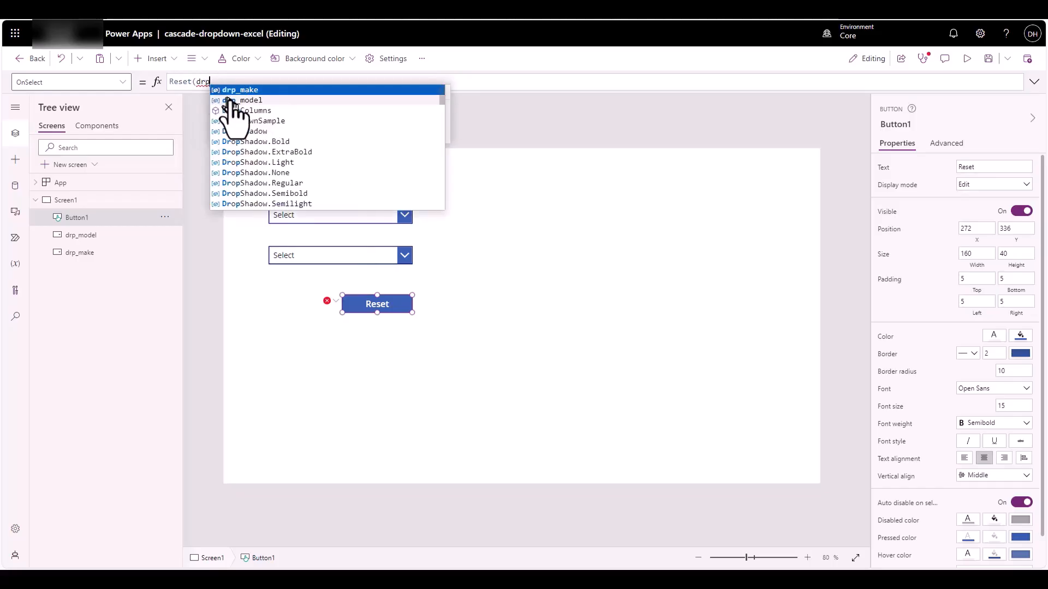
{"action": "left_click", "coordinate": [241, 89]}
{"action": "type", "text": ")"}
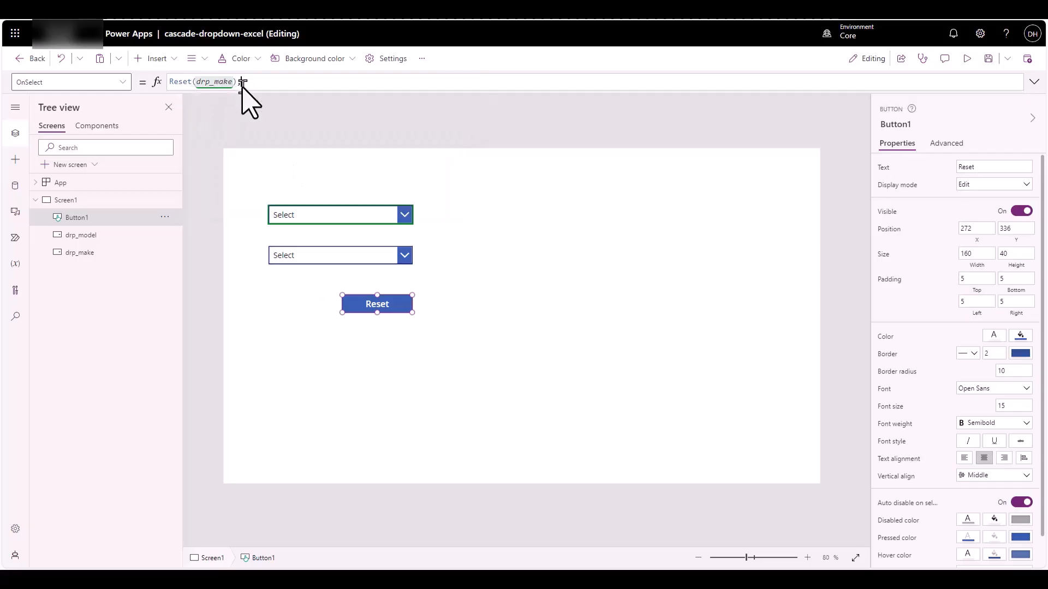
{"action": "type", "text": ";Rese"}
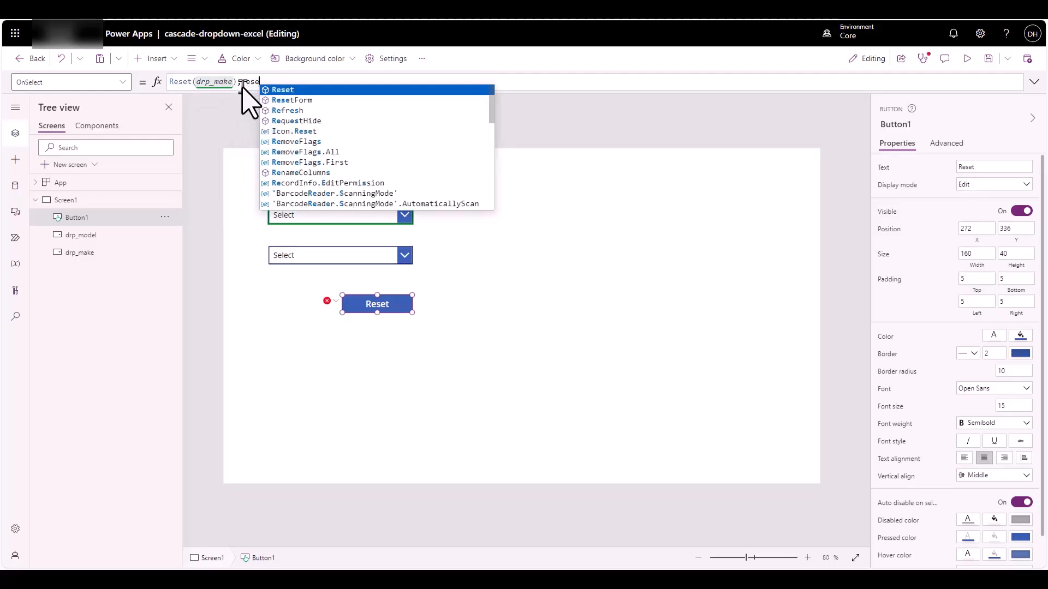
{"action": "type", "text": "t("}
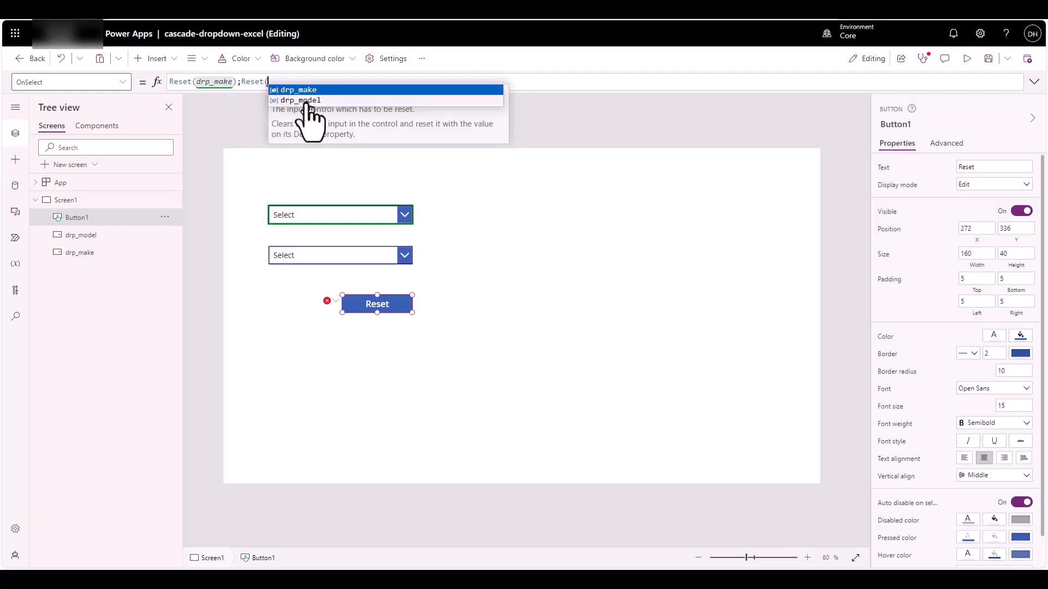
{"action": "left_click", "coordinate": [306, 100]}
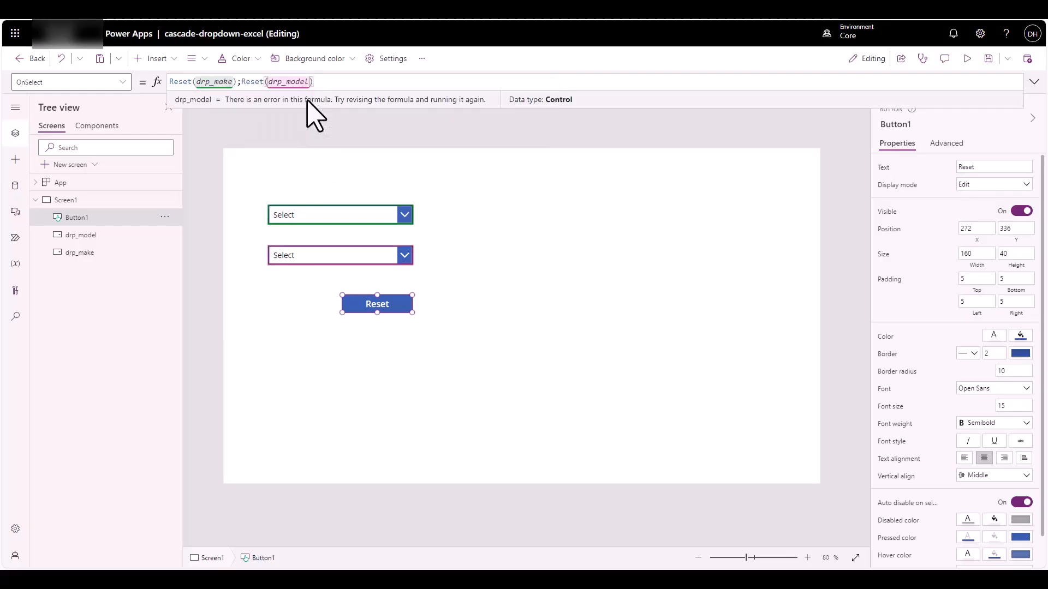
{"action": "left_click", "coordinate": [623, 113]}
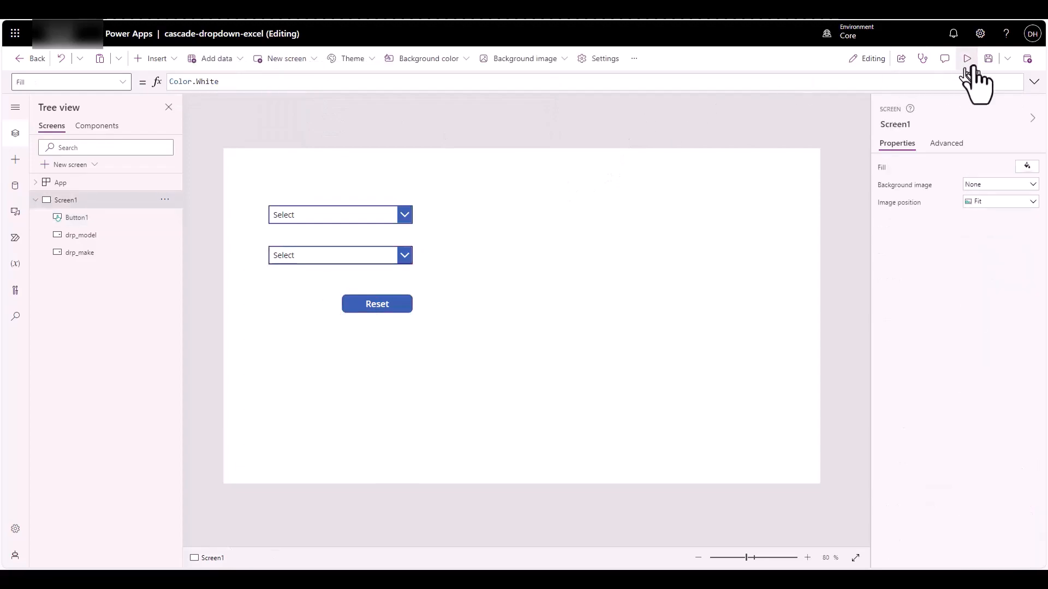
Save the app and test the Reset button in preview after choosing Tesla and Model 3, closing the preview at the end.
{"action": "left_click", "coordinate": [988, 59]}
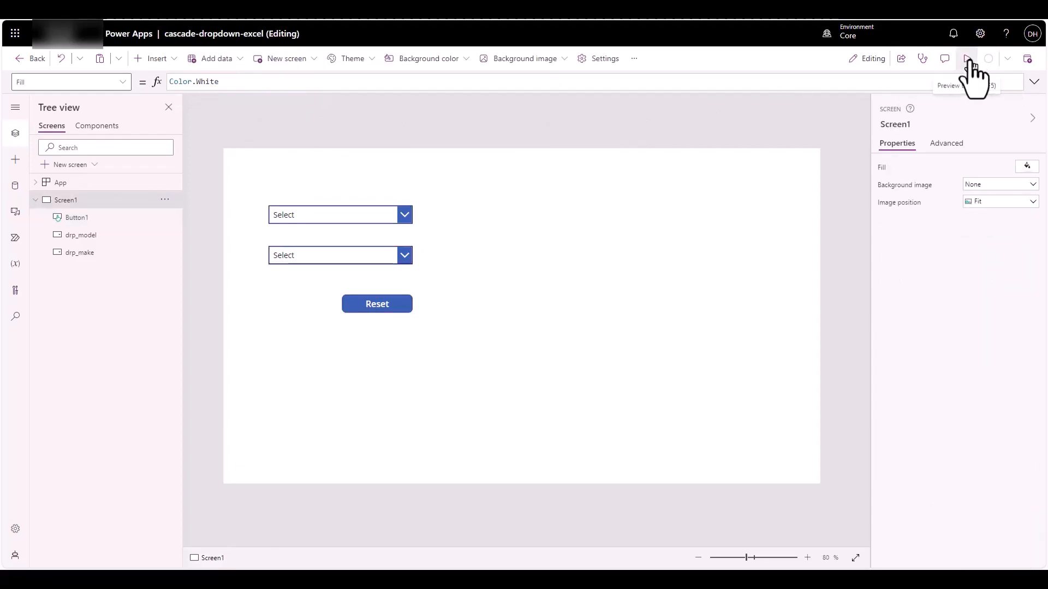
{"action": "left_click", "coordinate": [968, 58]}
{"action": "left_click", "coordinate": [363, 169]}
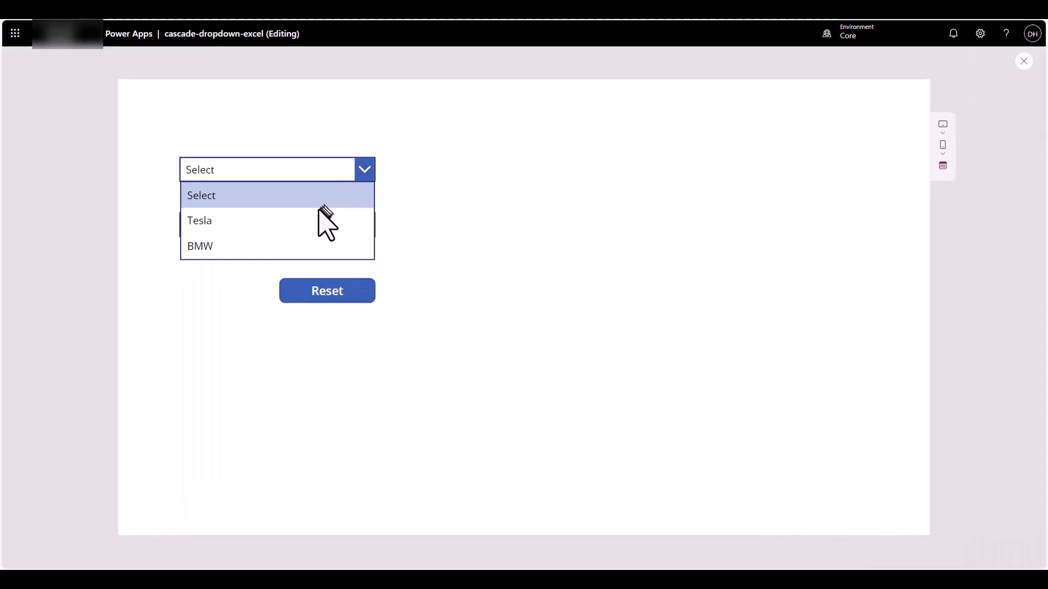
{"action": "left_click", "coordinate": [319, 219]}
{"action": "left_click", "coordinate": [364, 226]}
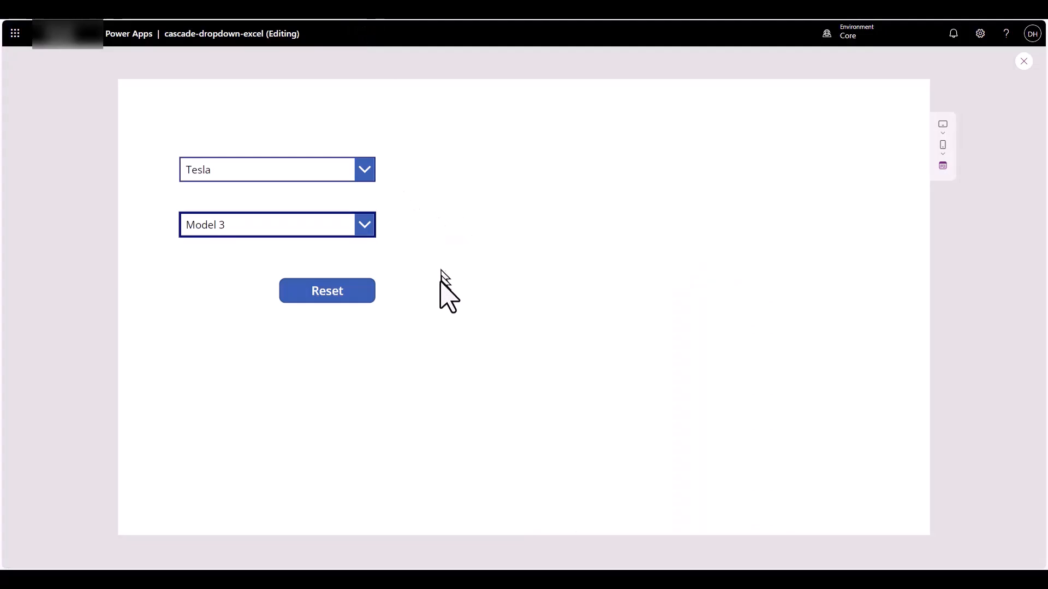
{"action": "left_click", "coordinate": [330, 297]}
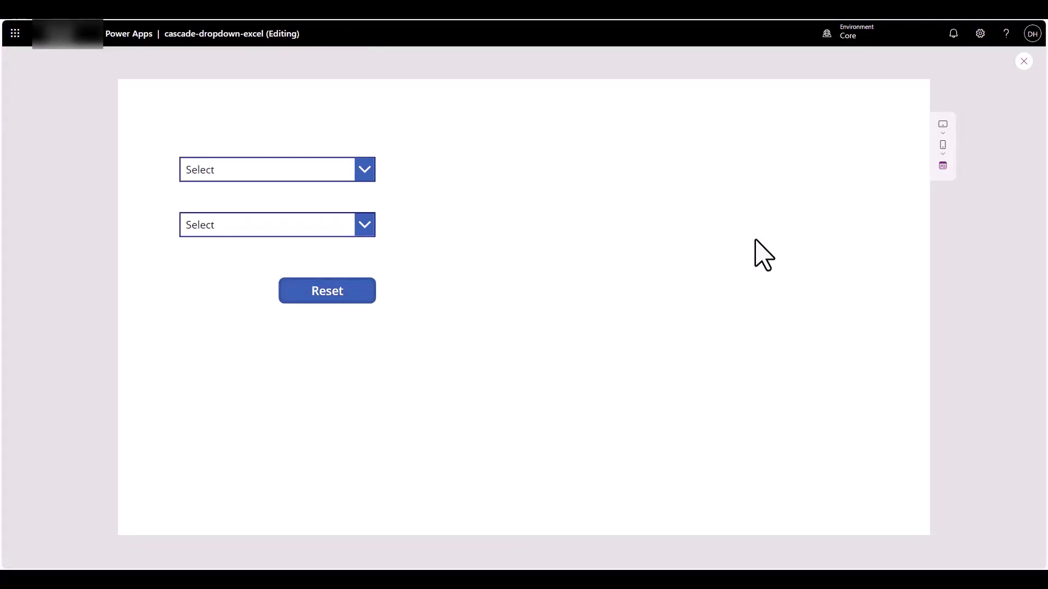
{"action": "left_click", "coordinate": [1024, 61]}
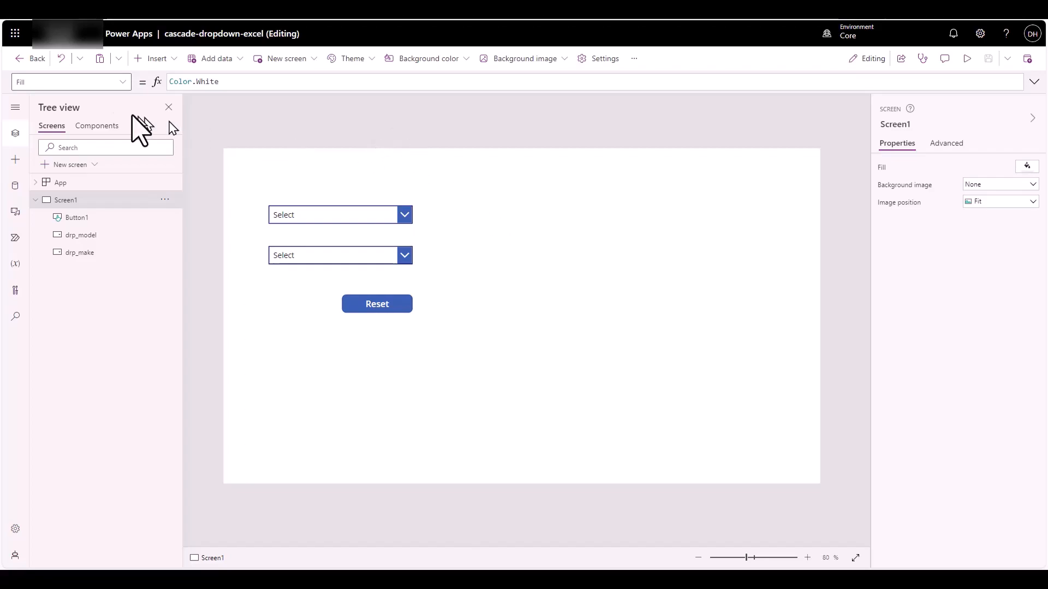
Leave the editor and reopen the cascade-dropdown-excel app from the list of apps.
{"action": "left_click", "coordinate": [31, 65]}
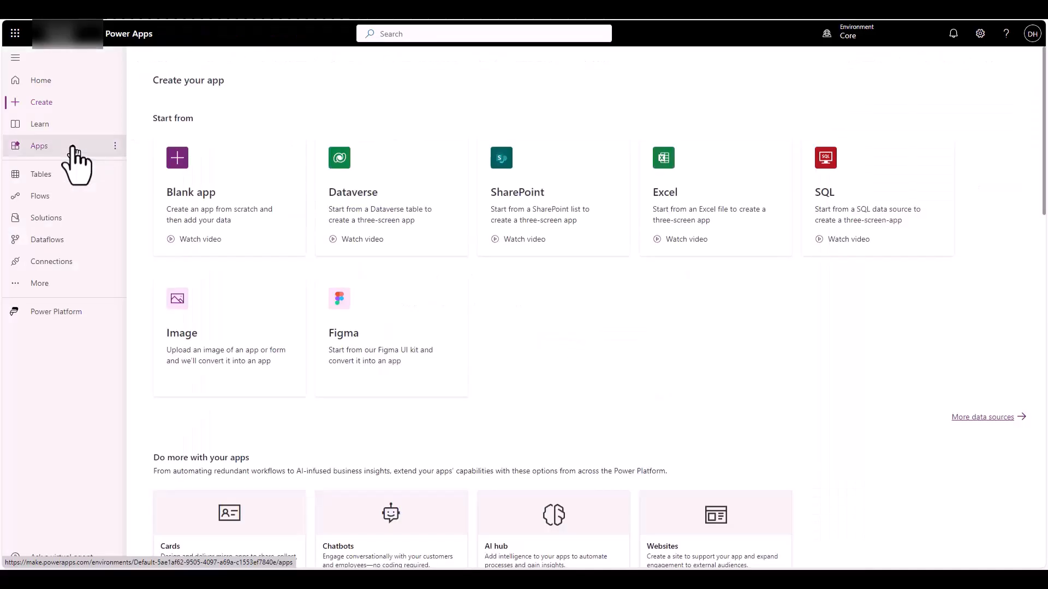
{"action": "left_click", "coordinate": [70, 145]}
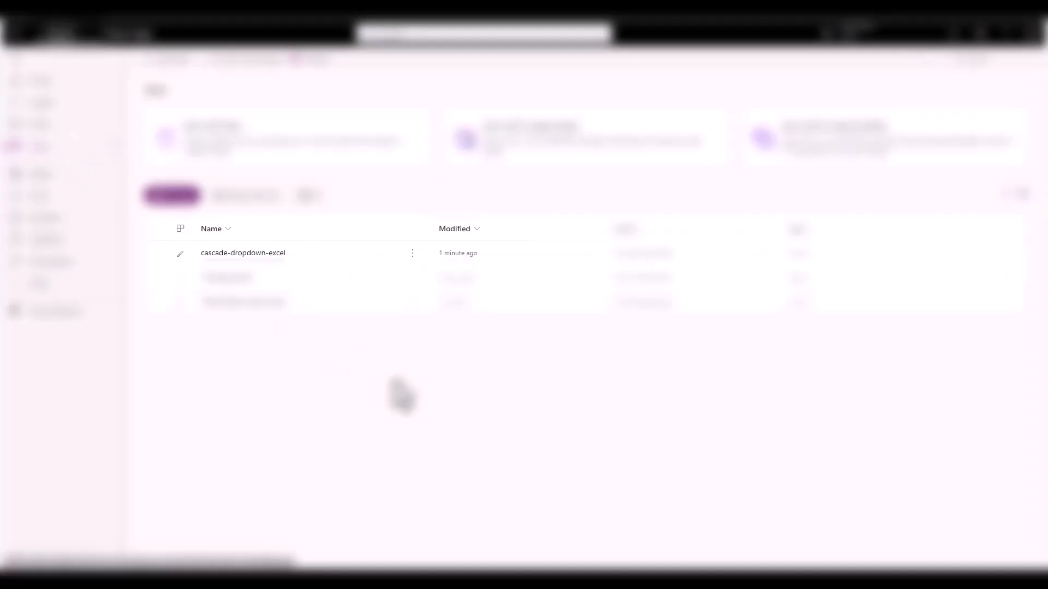
{"action": "left_click", "coordinate": [262, 252]}
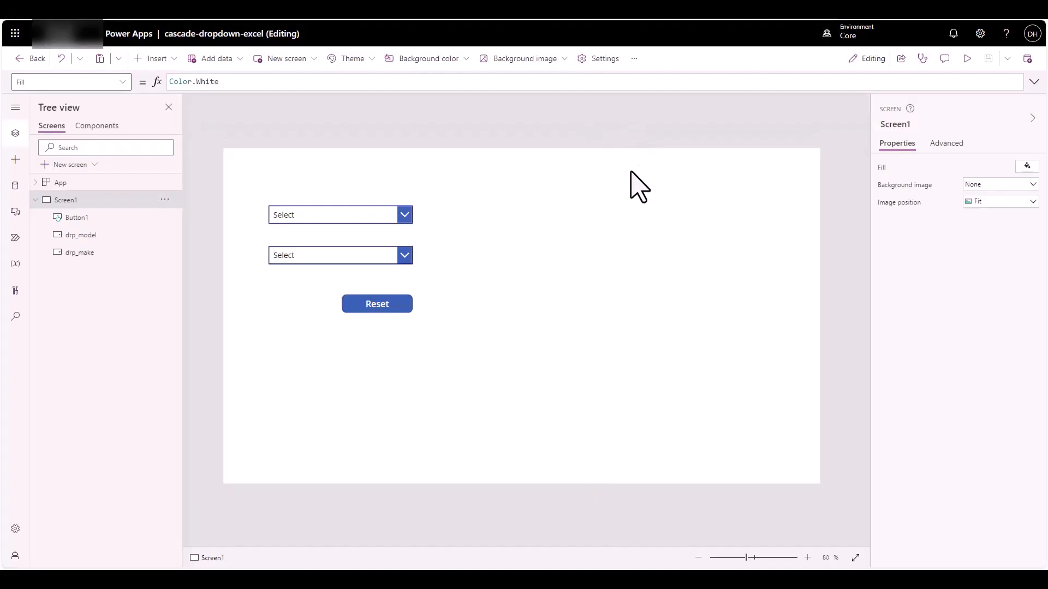
Preview the reopened app, launch the page for Tesla Model X, return to reset both dropdowns and close the preview.
{"action": "left_click", "coordinate": [966, 58]}
{"action": "left_click", "coordinate": [364, 174]}
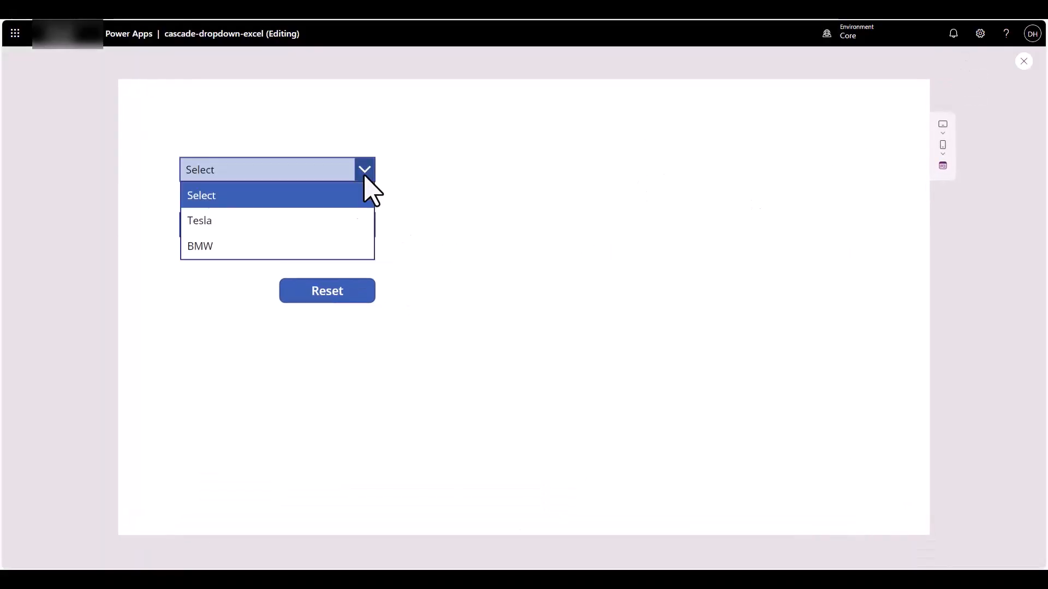
{"action": "left_click", "coordinate": [278, 224]}
{"action": "left_click", "coordinate": [279, 228]}
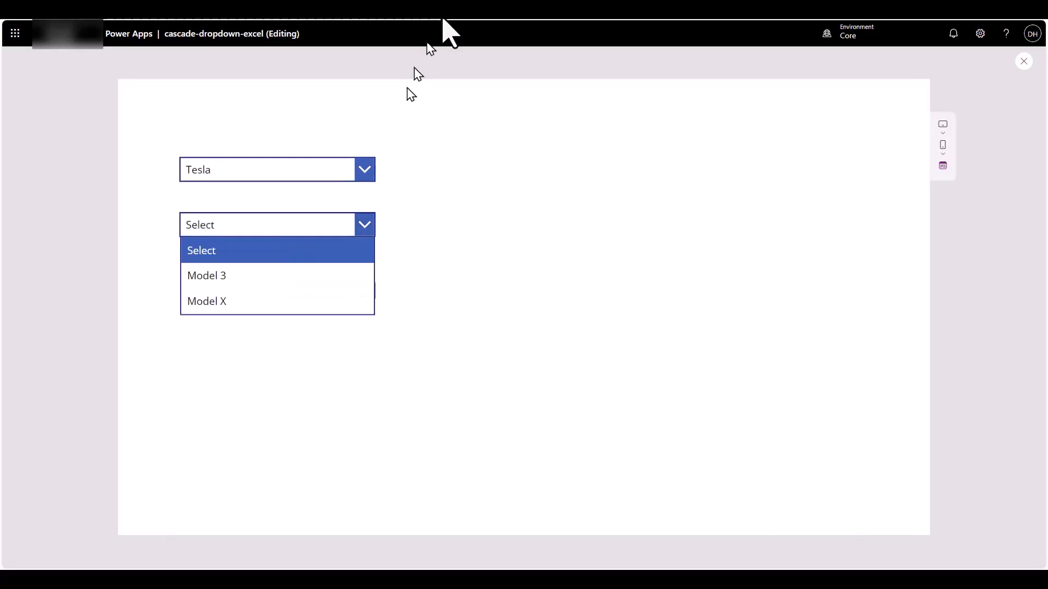
{"action": "left_click", "coordinate": [243, 301]}
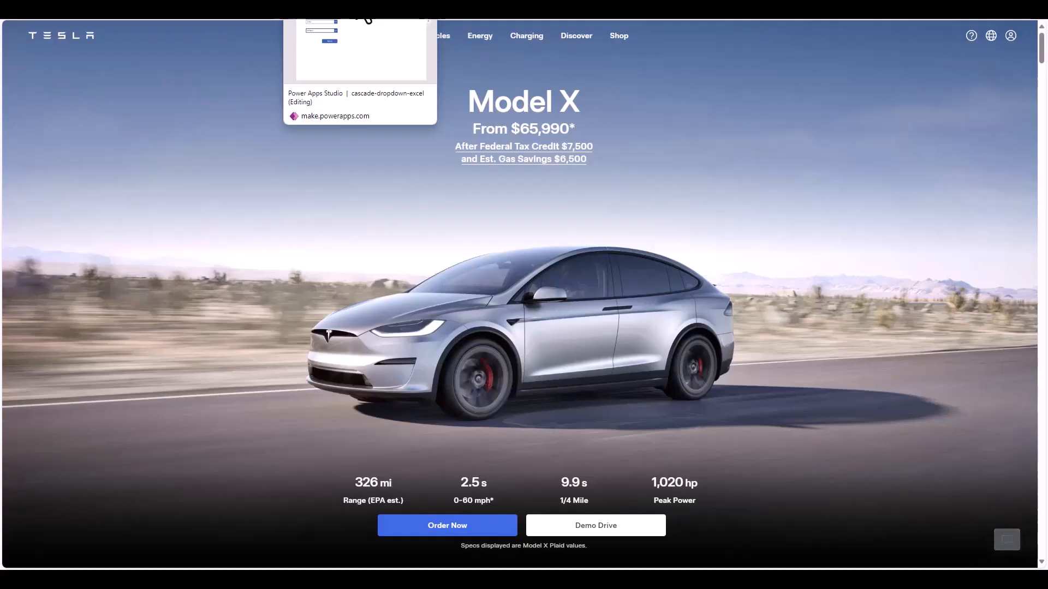
{"action": "left_click", "coordinate": [370, 20]}
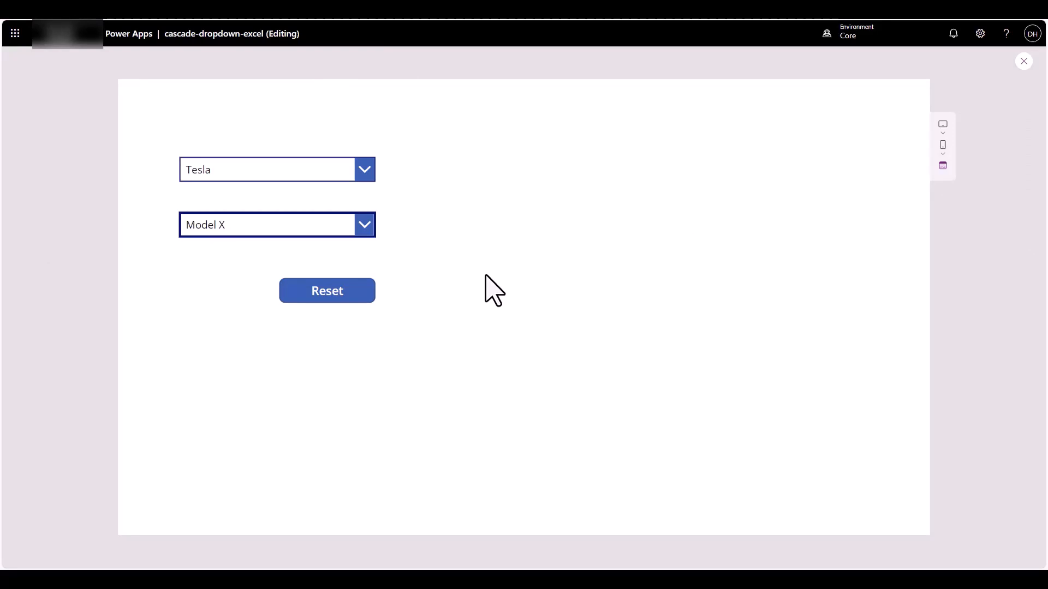
{"action": "left_click", "coordinate": [342, 289]}
{"action": "left_click", "coordinate": [1024, 61]}
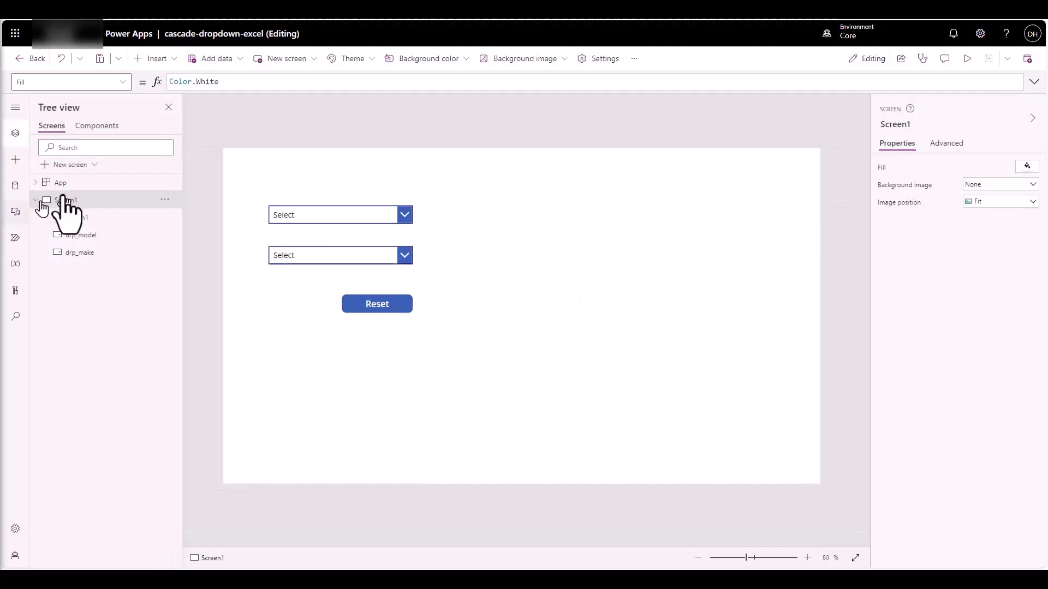
Begin the drp_model dropdown's Items formula with If(IsBlank(drp_make.Selected.Value), ahead of the existing filter arguments.
{"action": "left_click", "coordinate": [383, 256]}
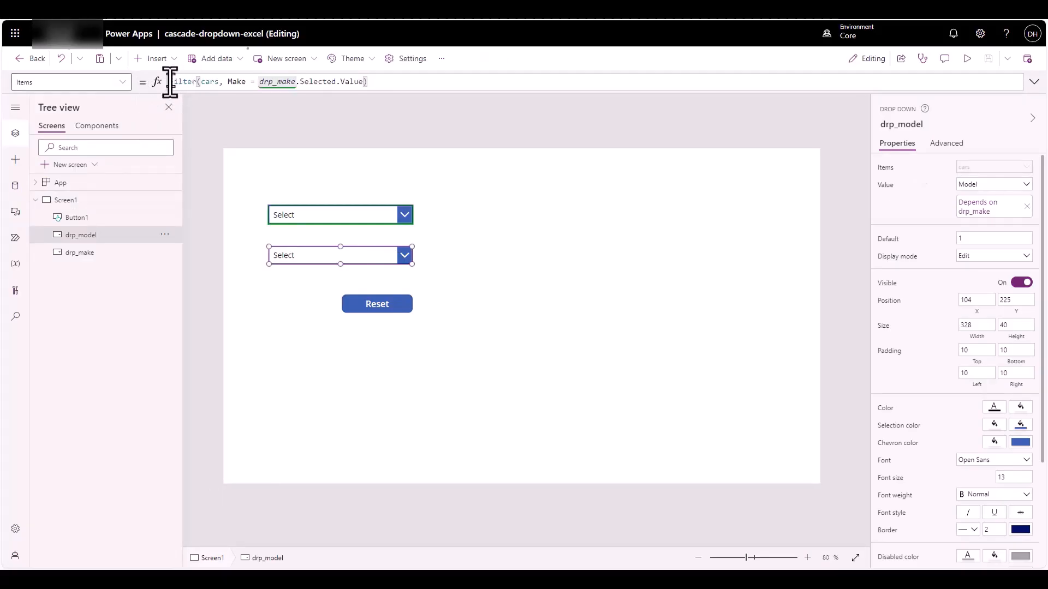
{"action": "left_click", "coordinate": [223, 82]}
{"action": "type", "text": "if"}
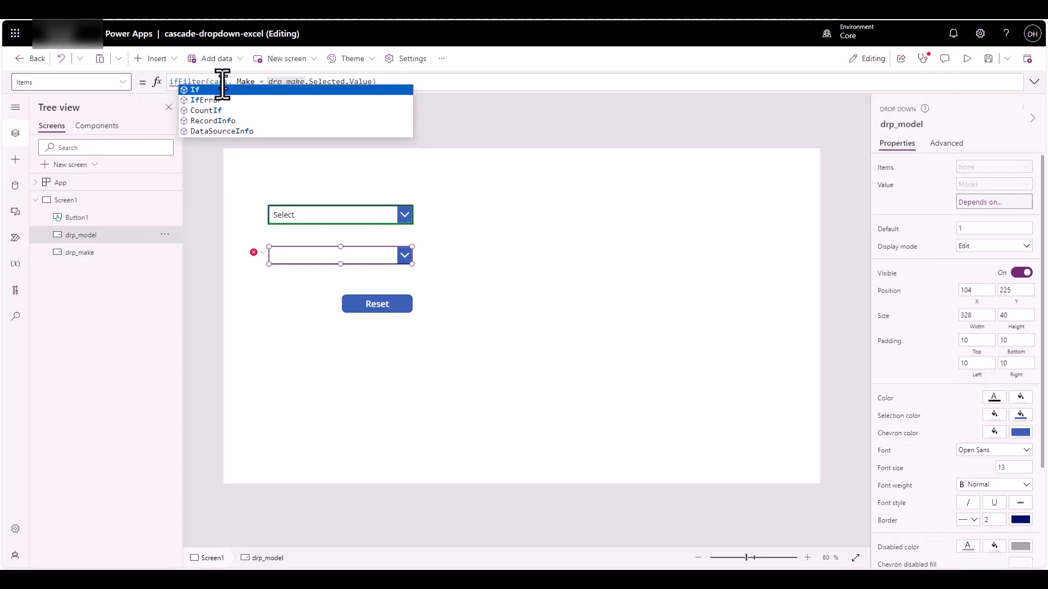
{"action": "key", "text": "Tab"}
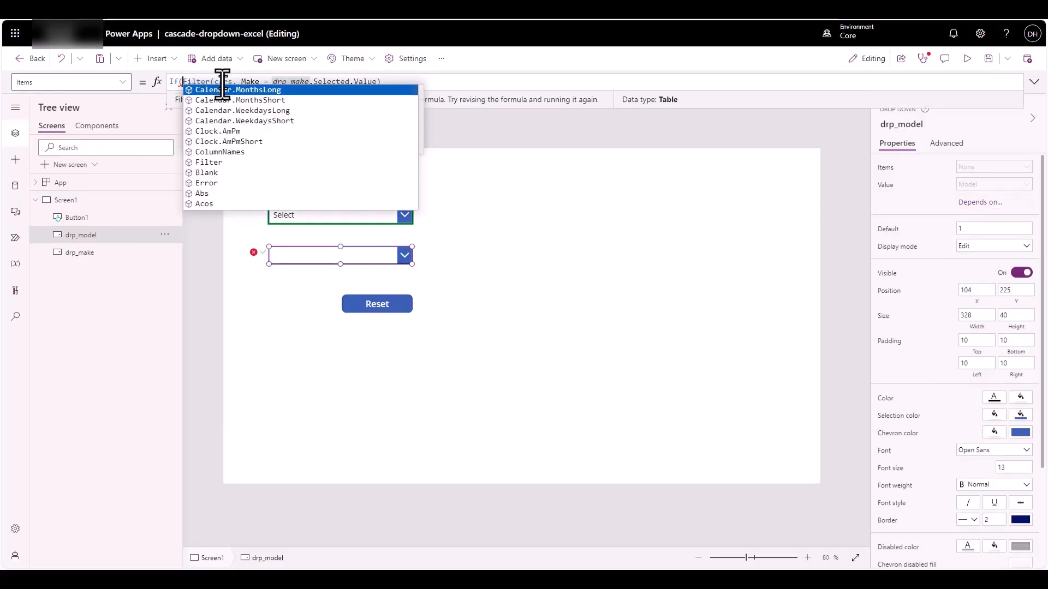
{"action": "type", "text": "isbl"}
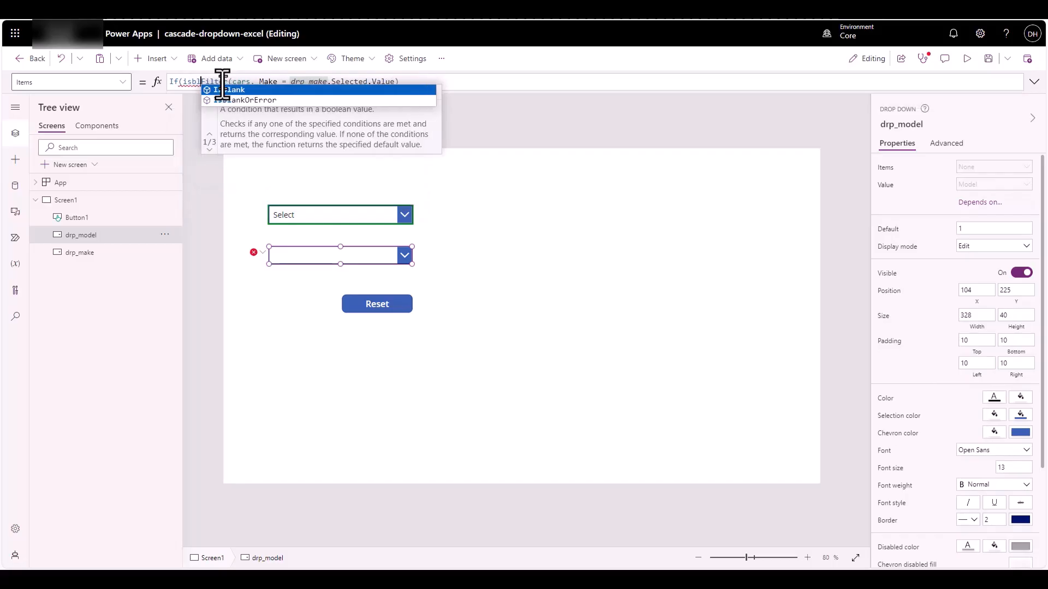
{"action": "left_click", "coordinate": [229, 89]}
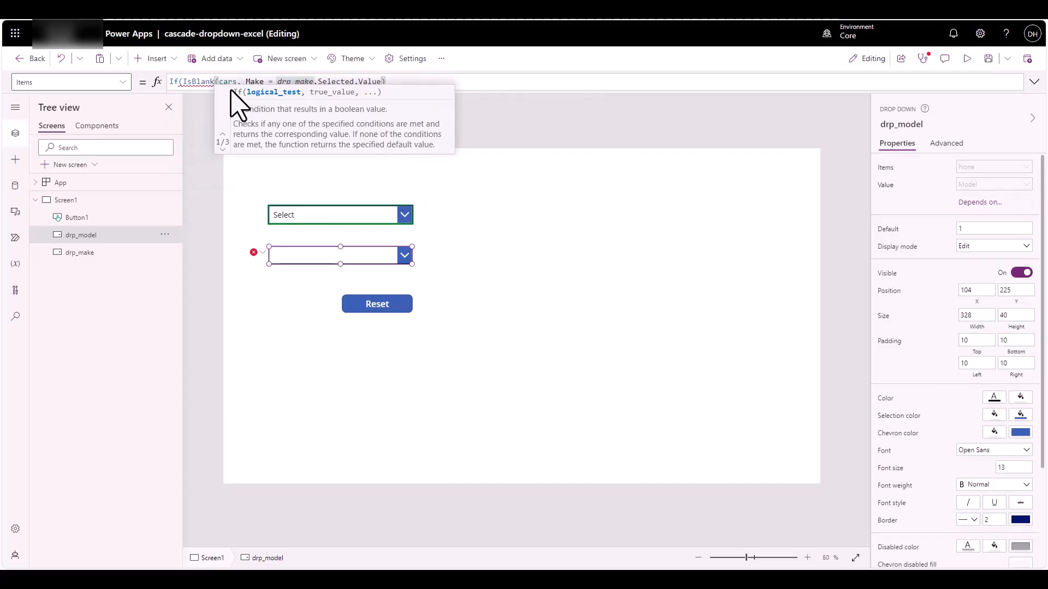
{"action": "type", "text": "("}
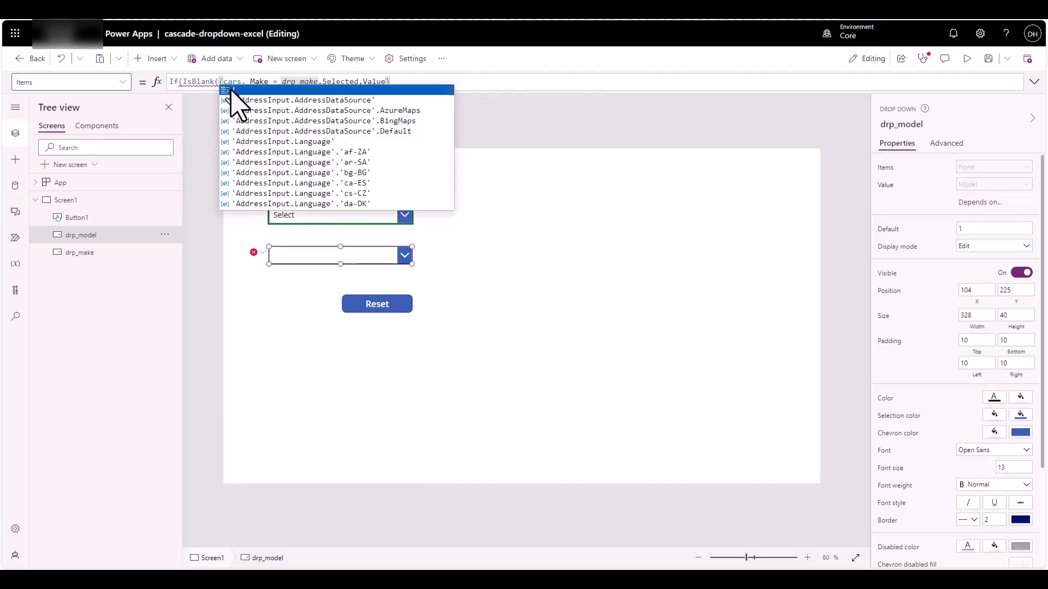
{"action": "type", "text": "dr"}
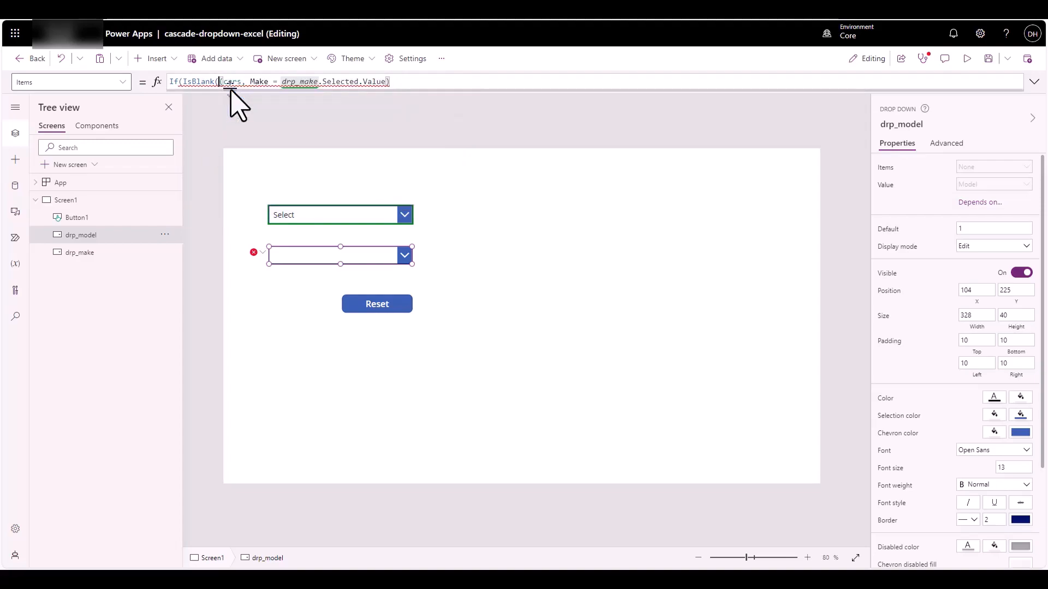
{"action": "type", "text": "p_"}
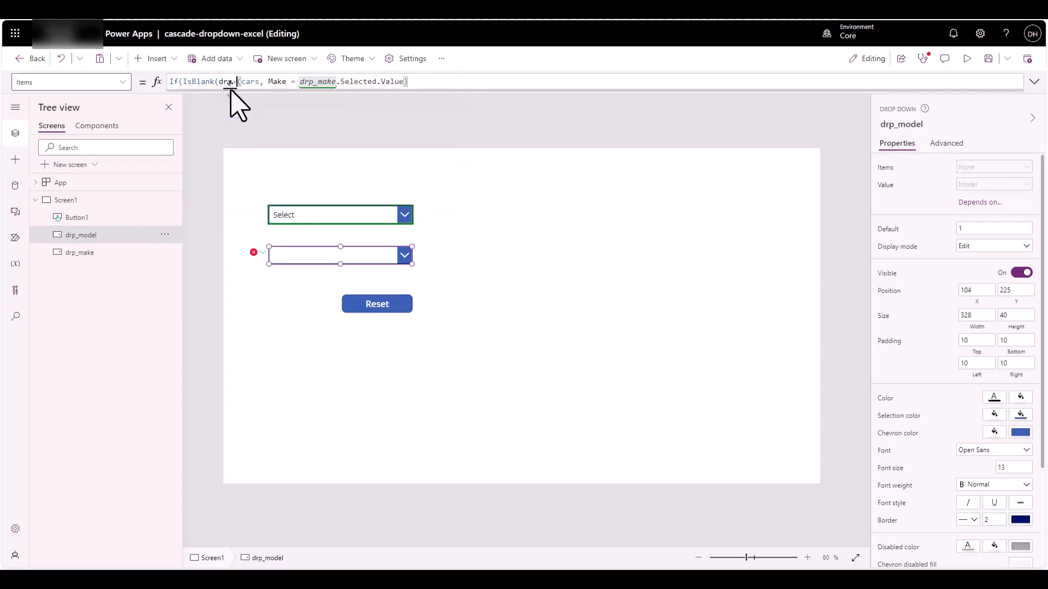
{"action": "type", "text": "make."}
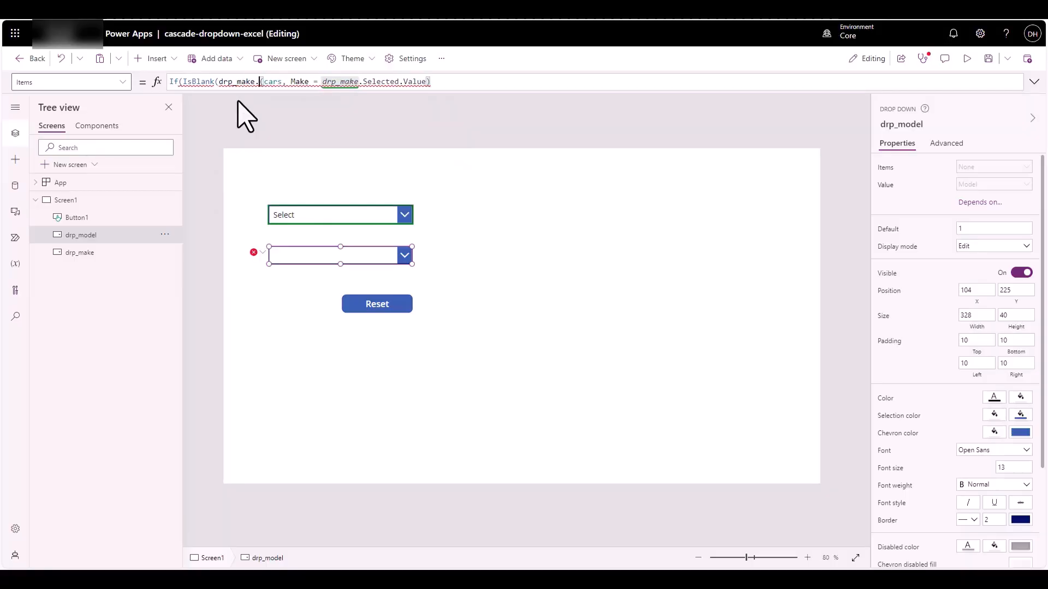
{"action": "type", "text": "Selected"}
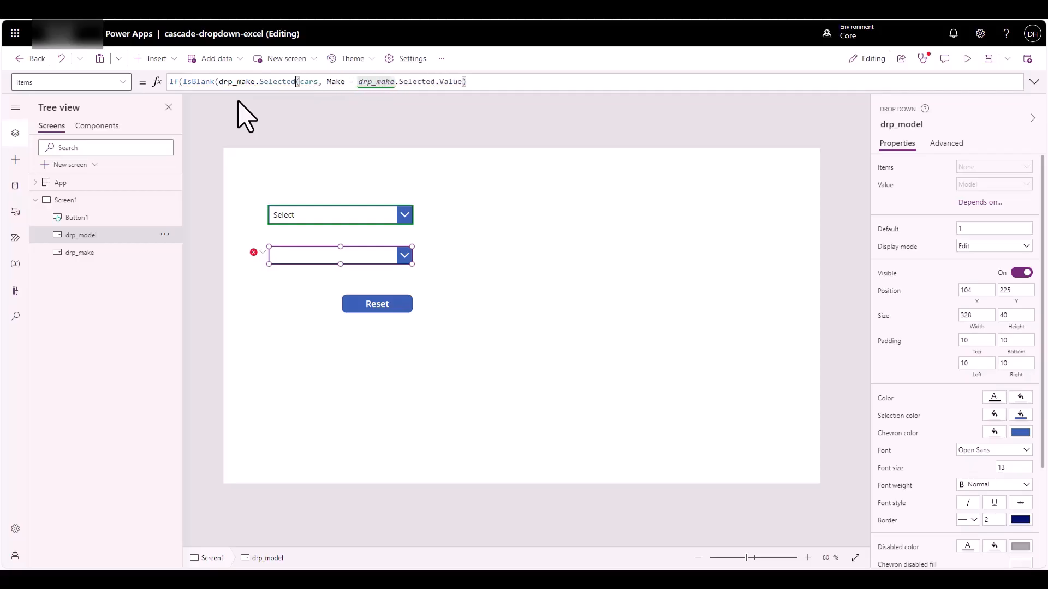
{"action": "type", "text": ".Value"}
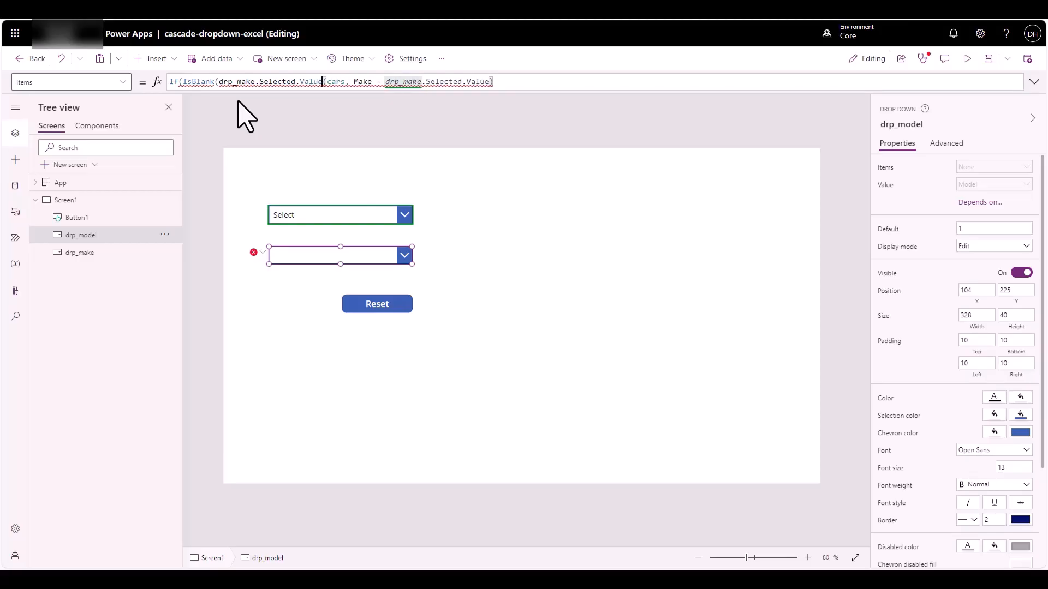
{"action": "type", "text": "),"}
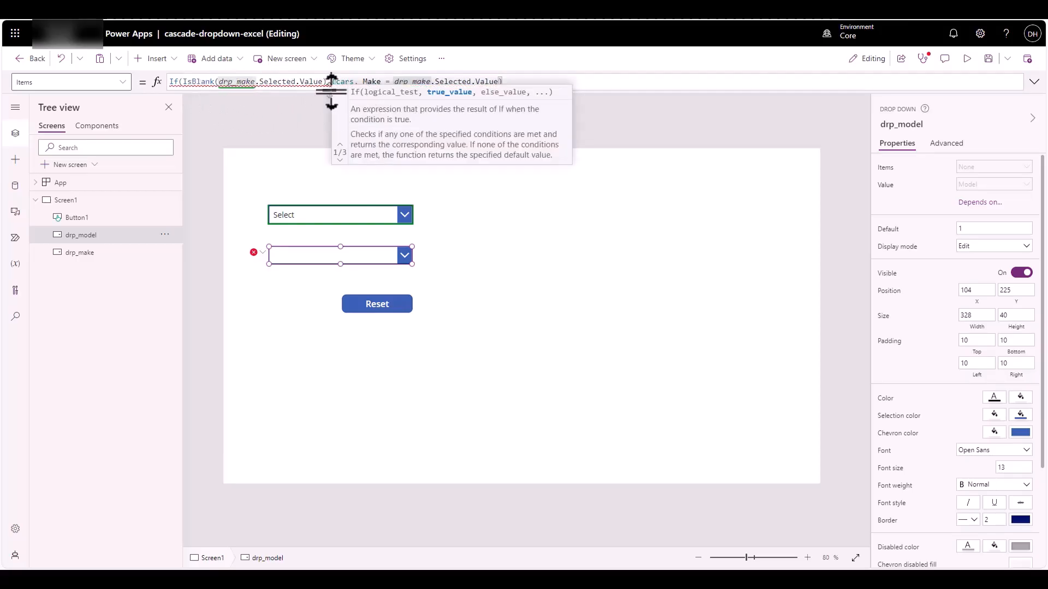
Complete the If formula with Blank() as the true result and Filter(cars, Make = drp_make.Selected.Value) as the else result, and save the app.
{"action": "type", "text": "bl"}
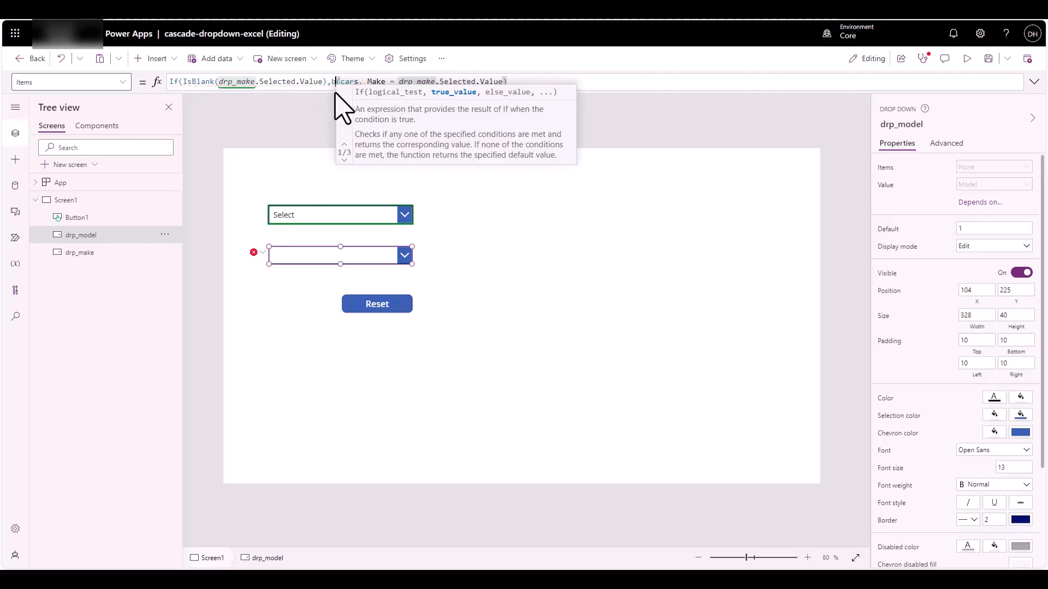
{"action": "key", "text": "Tab"}
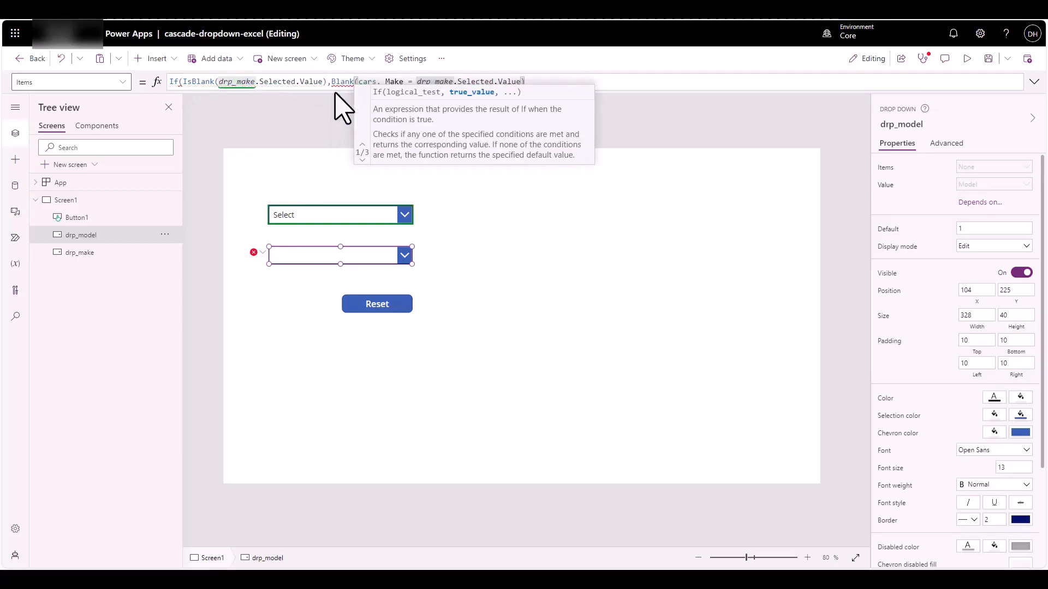
{"action": "type", "text": "()"}
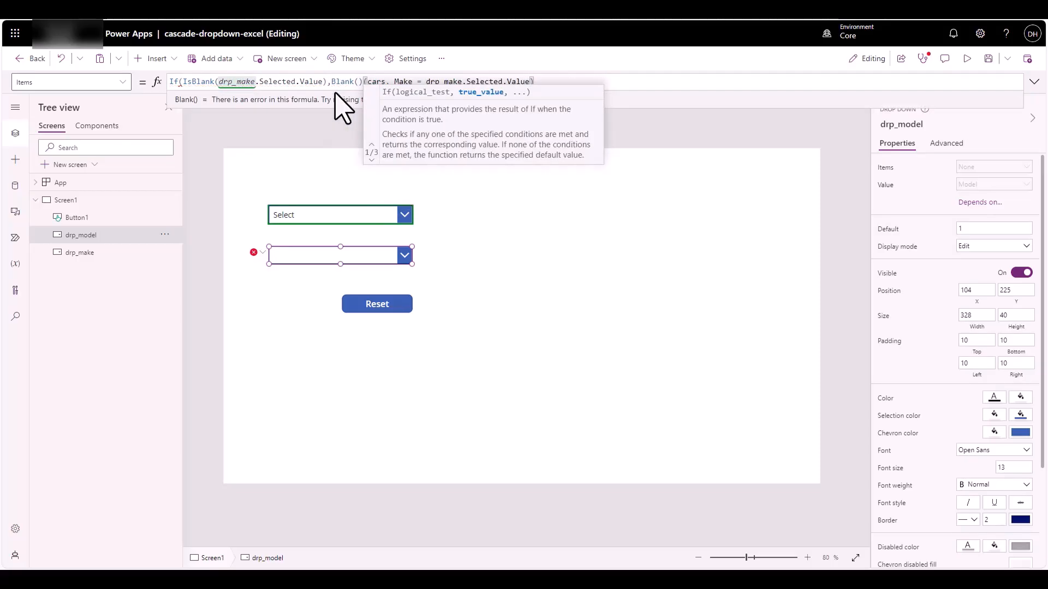
{"action": "type", "text": ","}
{"action": "key", "text": "Escape"}
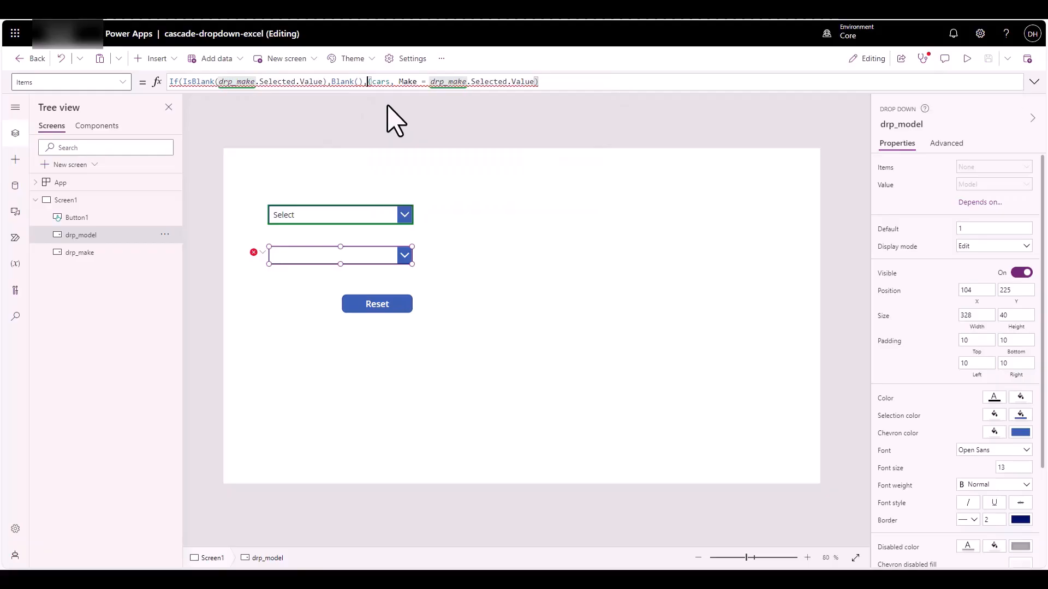
{"action": "type", "text": "fil"}
{"action": "left_click", "coordinate": [403, 93]}
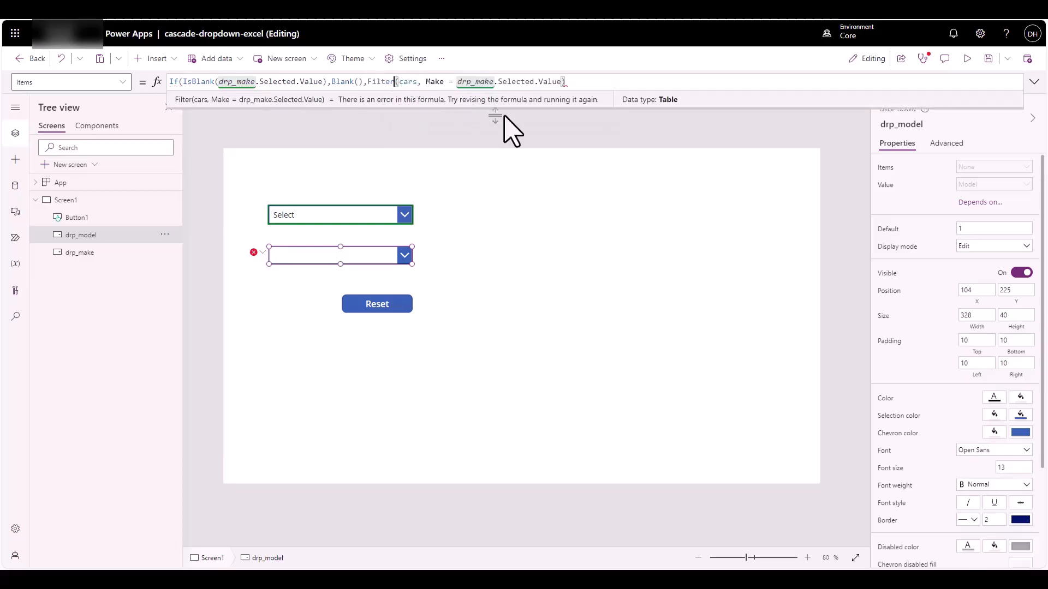
{"action": "left_click", "coordinate": [636, 81]}
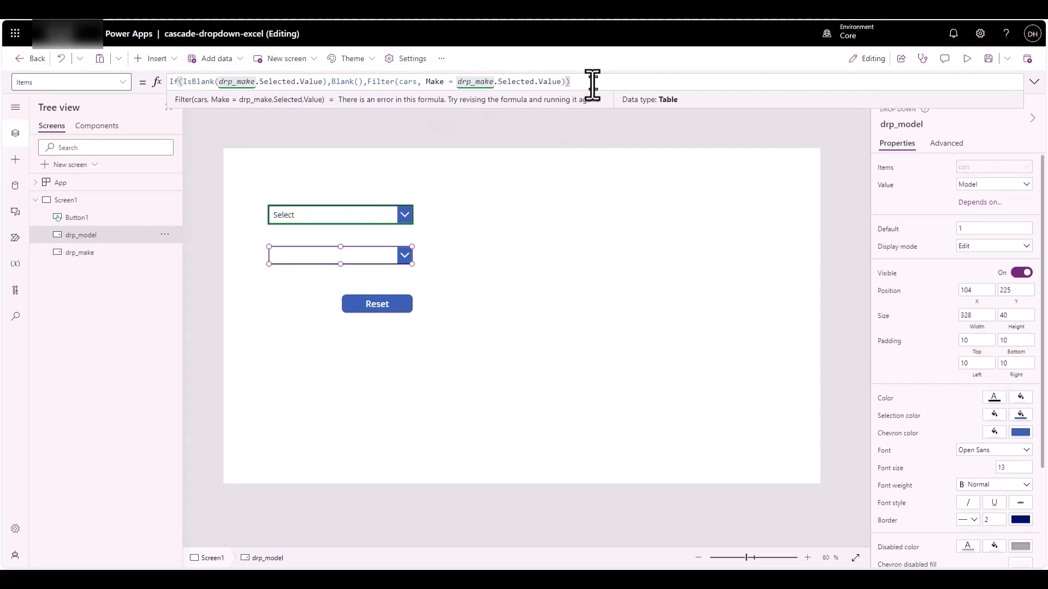
{"action": "left_click", "coordinate": [988, 60]}
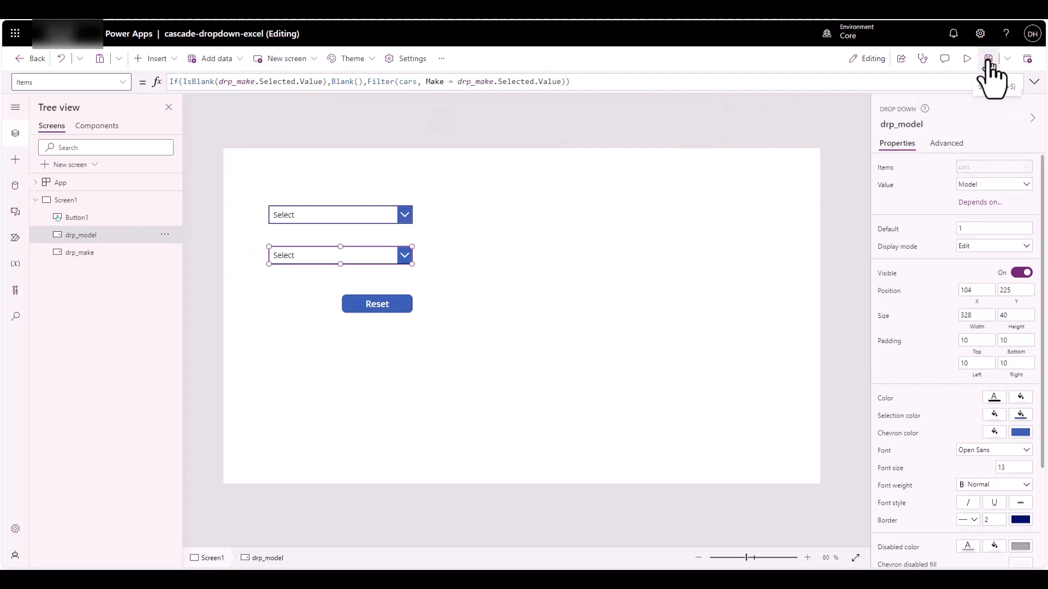
Test the revised model list in preview by choosing Tesla and Model X, and return from the launched page to the app.
{"action": "left_click", "coordinate": [966, 58]}
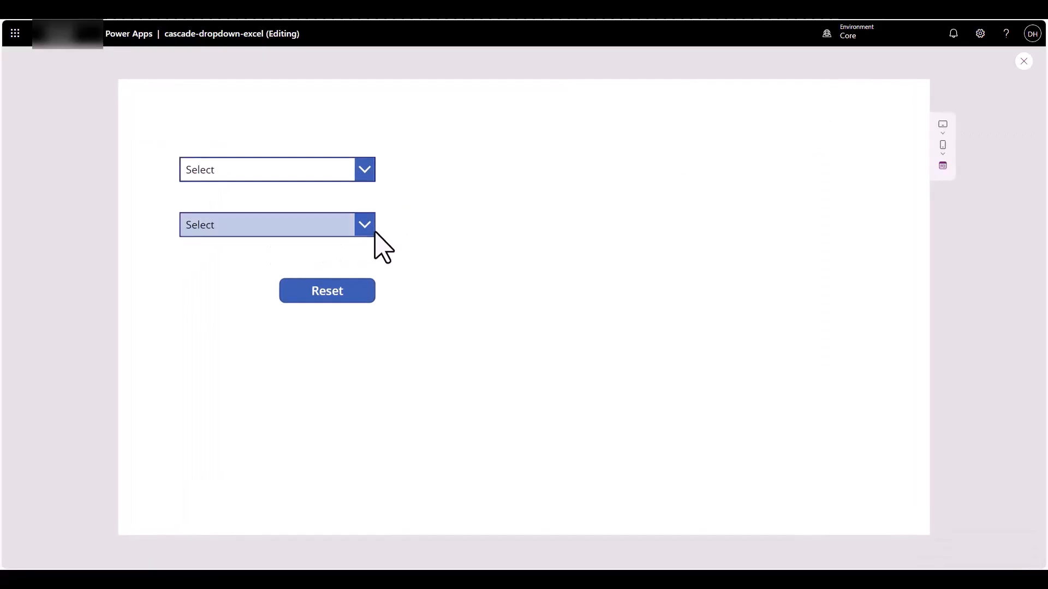
{"action": "left_click", "coordinate": [364, 170]}
{"action": "left_click", "coordinate": [309, 222]}
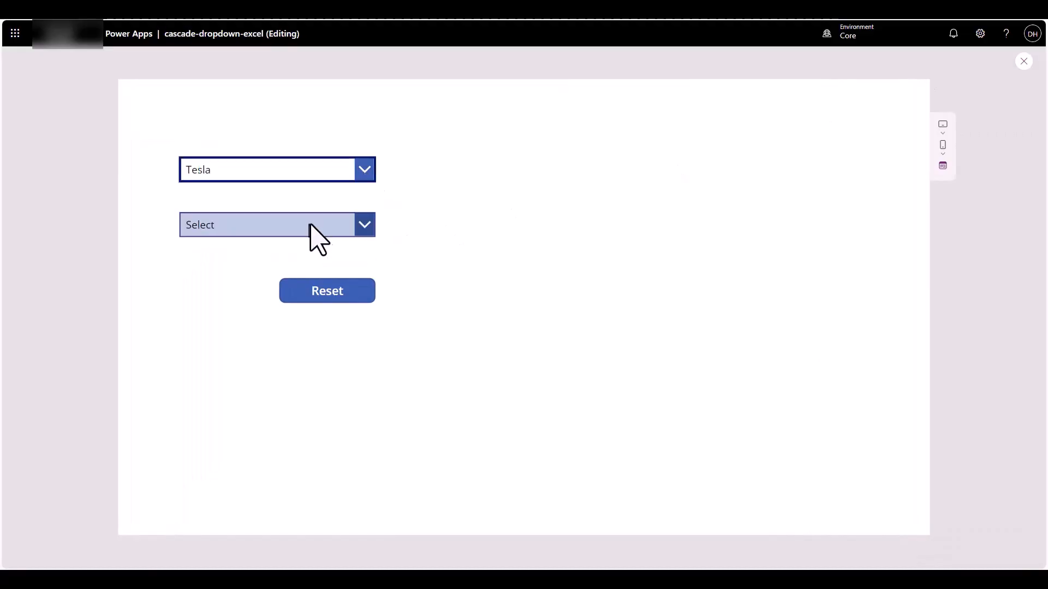
{"action": "left_click", "coordinate": [309, 225]}
{"action": "left_click", "coordinate": [278, 299]}
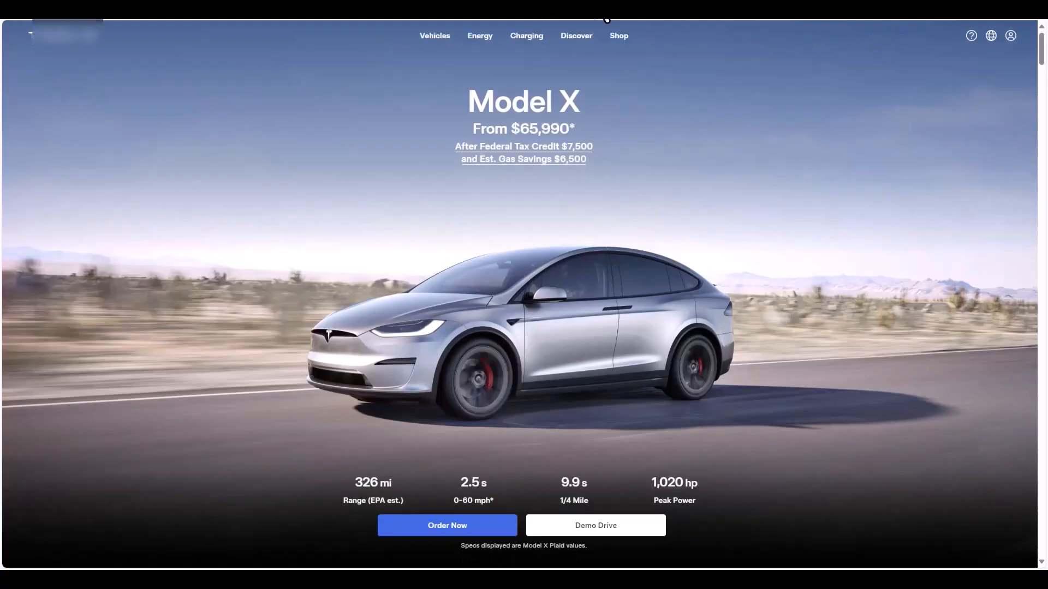
{"action": "left_click", "coordinate": [597, 9]}
Test the cascade for the other make by choosing BMW and the model X3.
{"action": "left_click", "coordinate": [363, 170]}
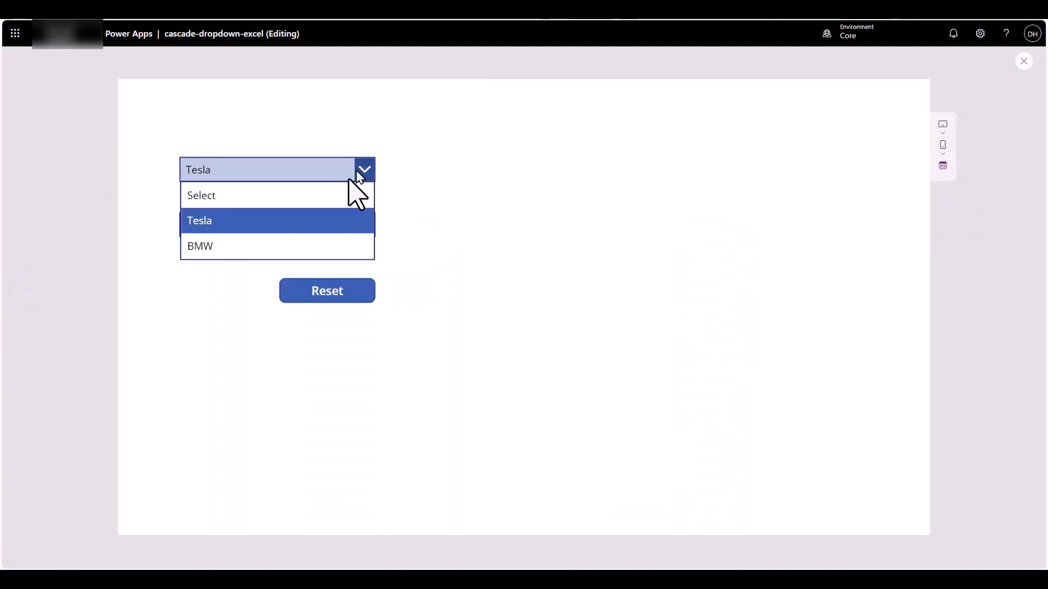
{"action": "left_click", "coordinate": [279, 247]}
{"action": "left_click", "coordinate": [326, 225]}
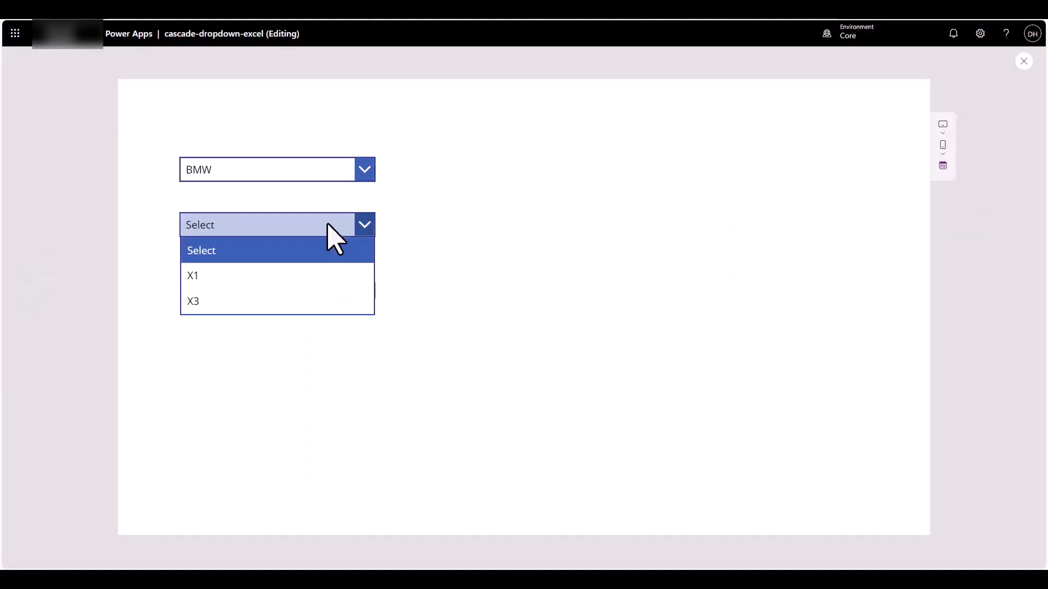
{"action": "left_click", "coordinate": [281, 302]}
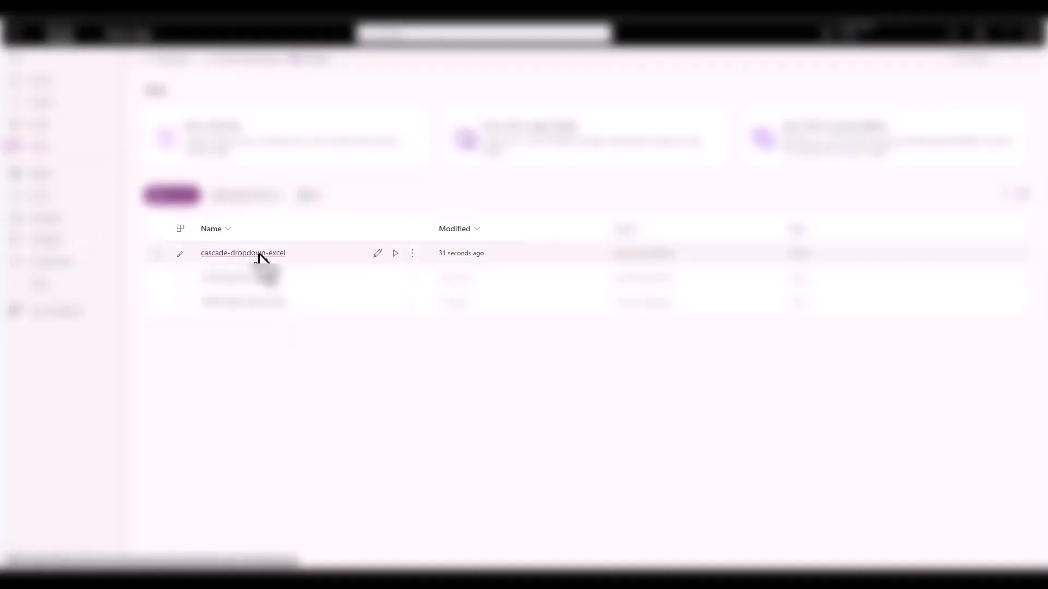
Reopen the saved cascade-dropdown-excel app from the list of apps once more.
{"action": "left_click", "coordinate": [262, 254]}
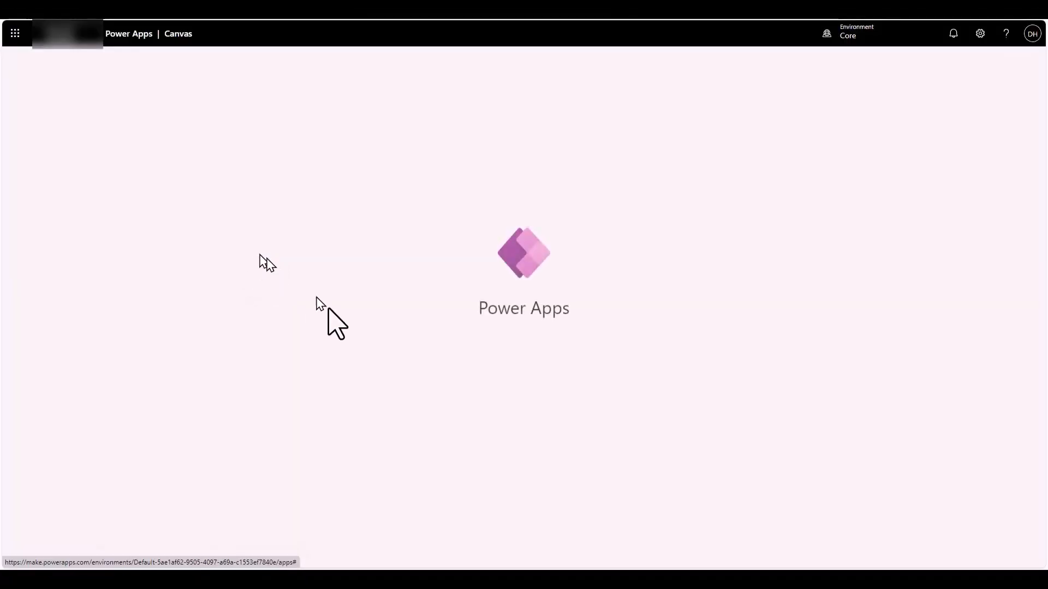